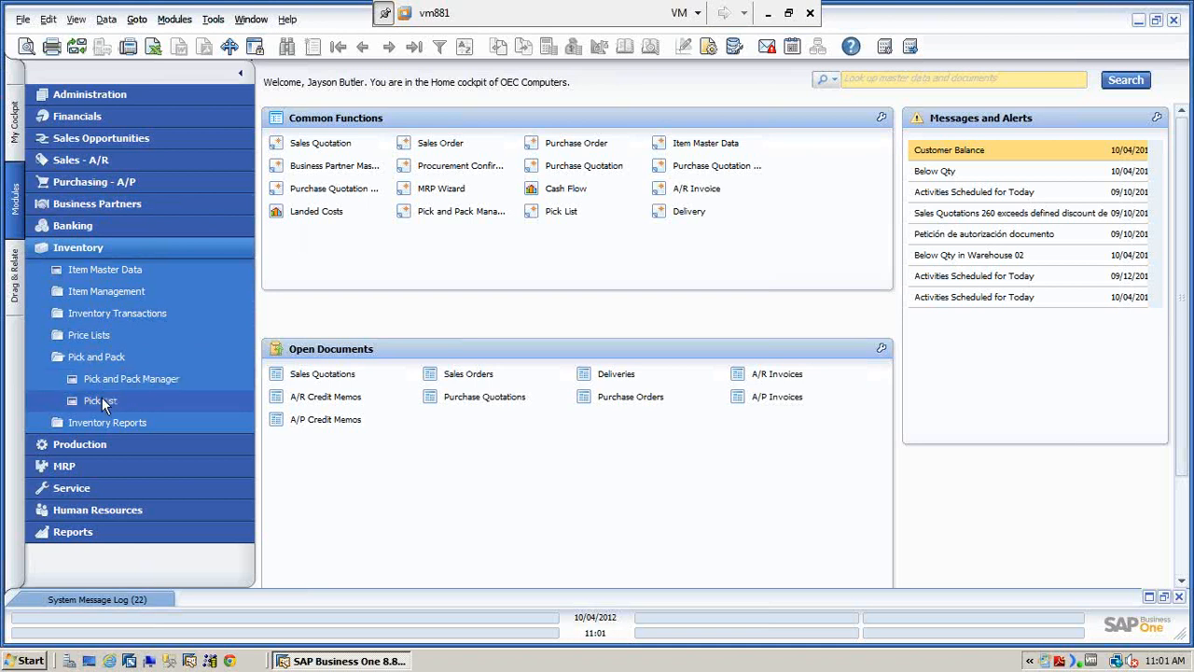
Step: Start a new sales order for the customer Earthshaker Corporation
left_click(115, 248)
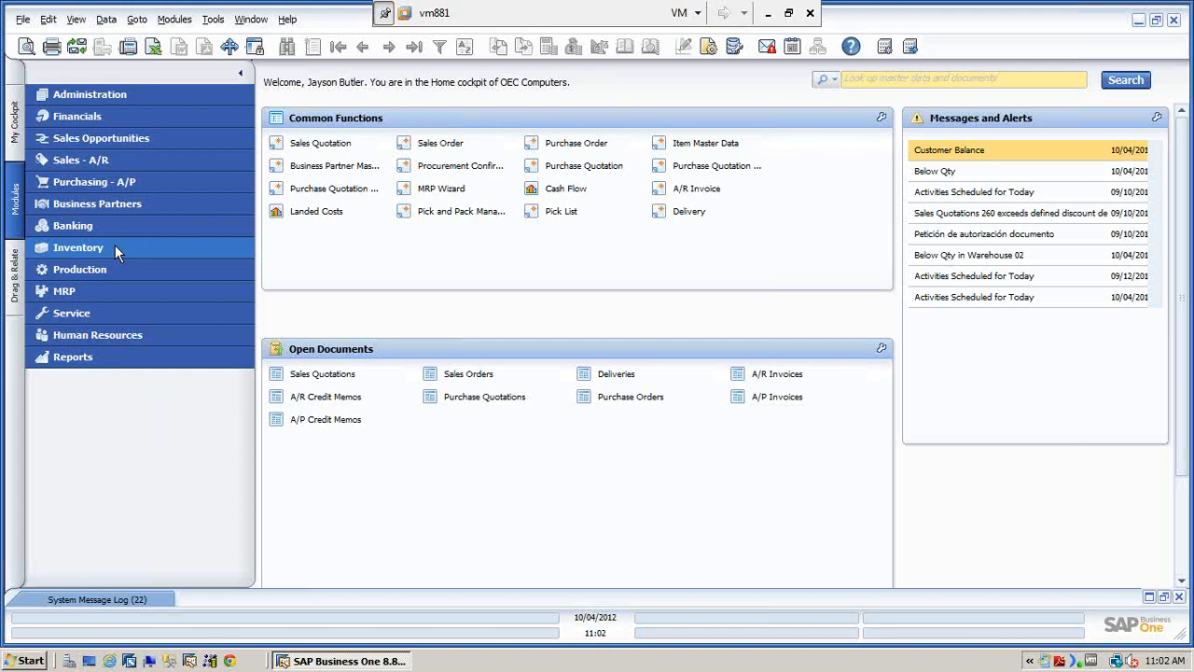
left_click(126, 161)
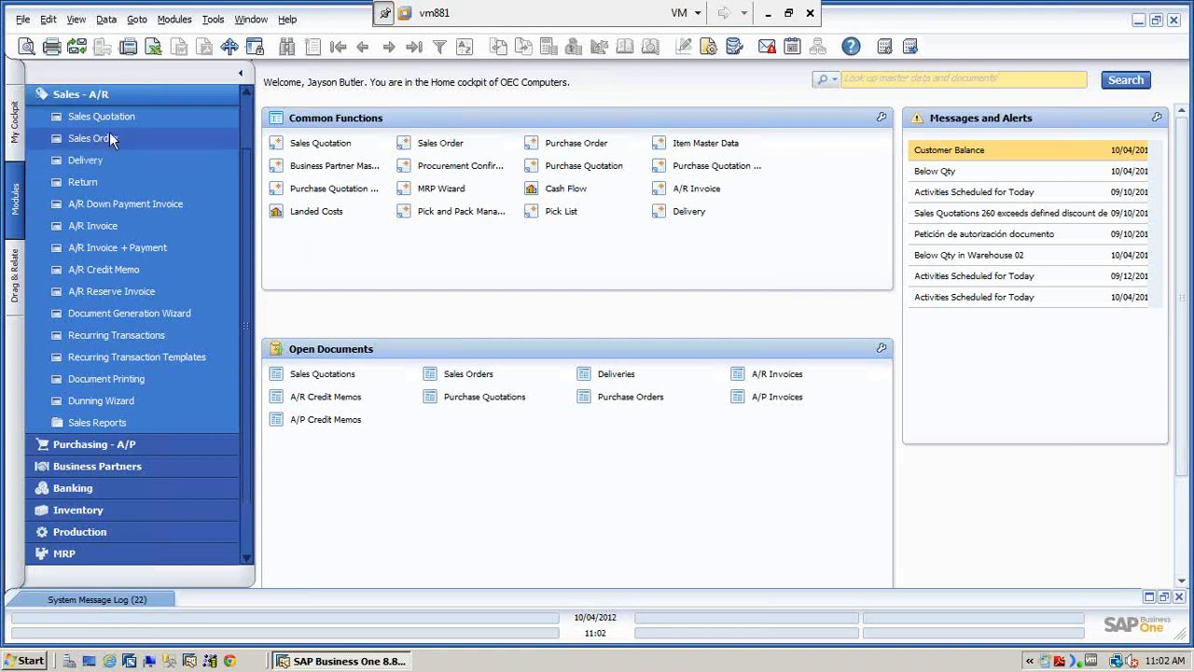
left_click(107, 138)
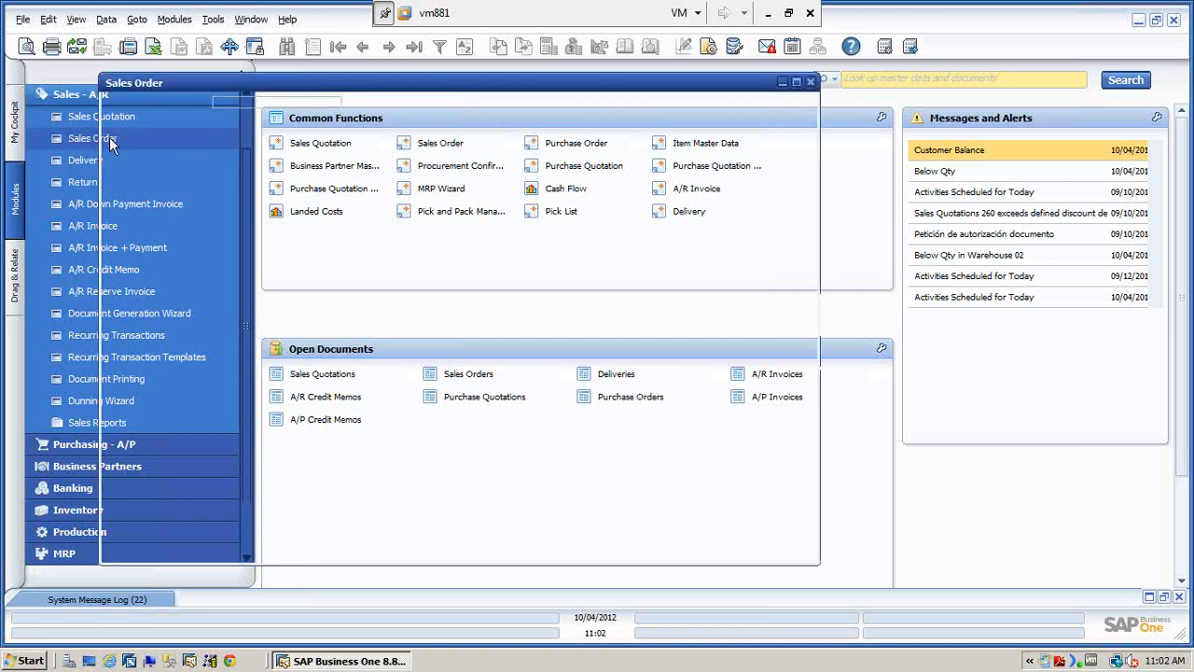
left_click(158, 103)
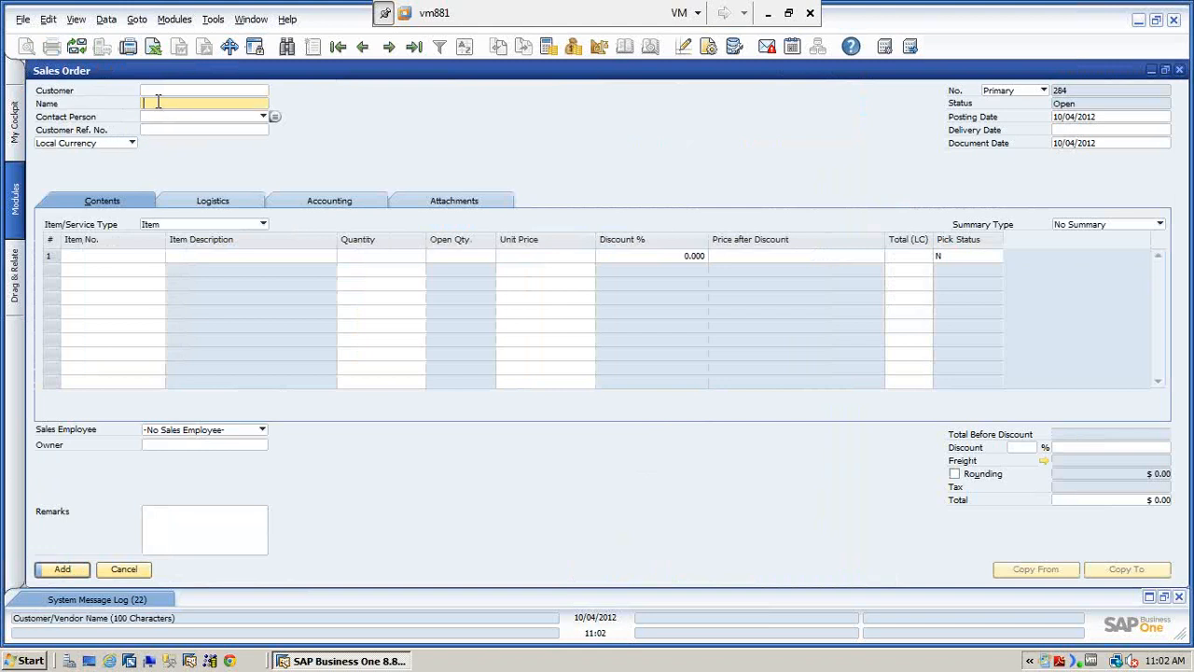
type("e")
key("Tab")
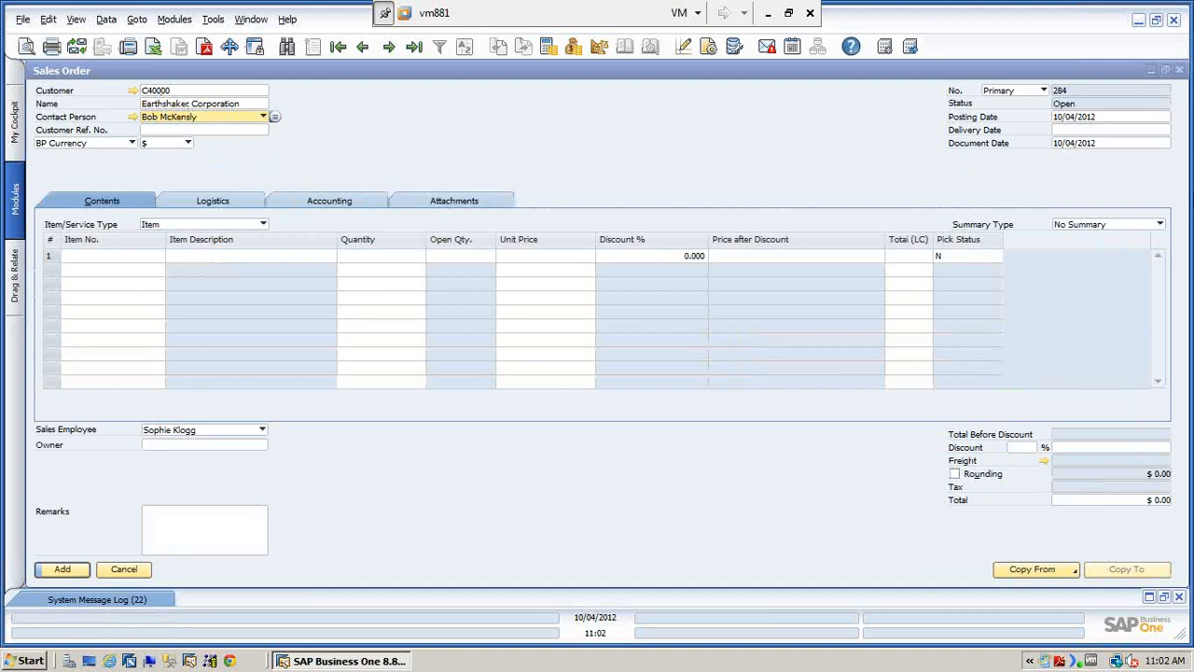
Step: Set the sales order's delivery date to 10/04/2012
left_click(1083, 131)
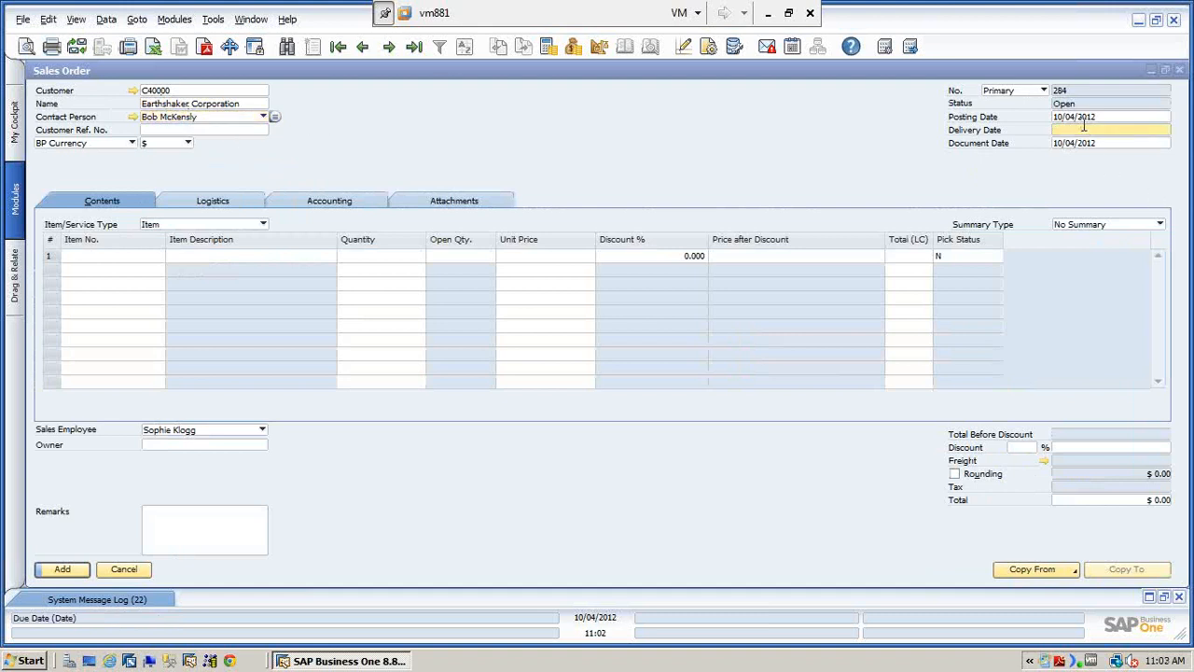
type("4")
key("Tab")
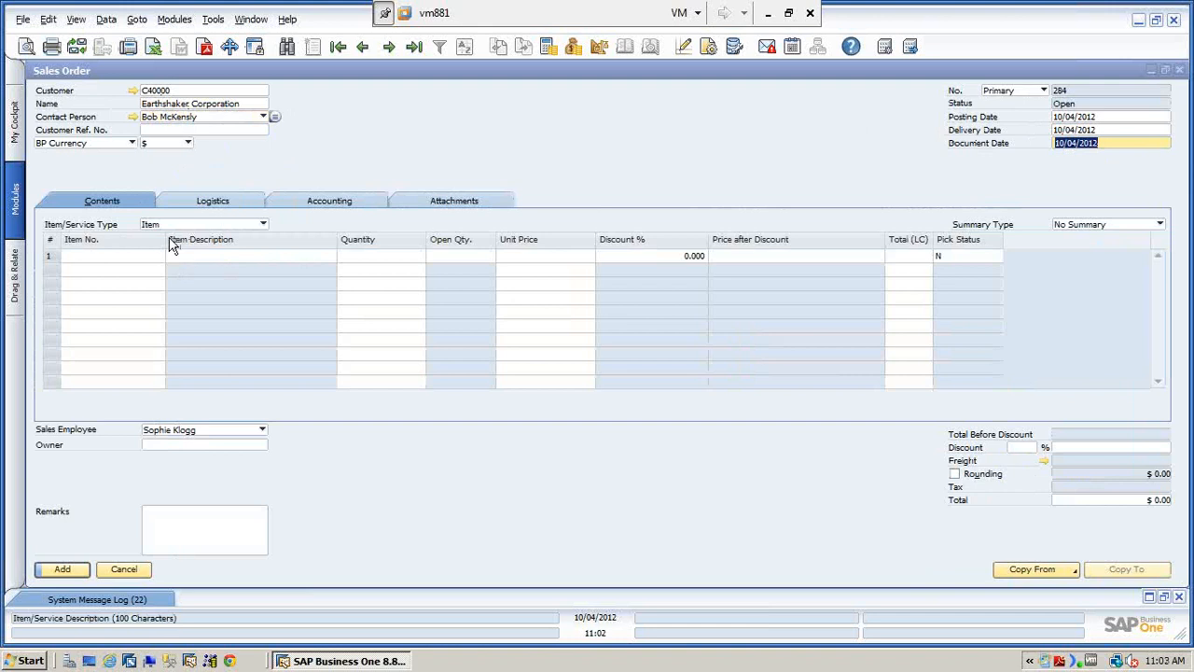
Step: Add items A00001, A00002 and A00003 to the sales order lines from the list of items
left_click(110, 253)
key("Tab")
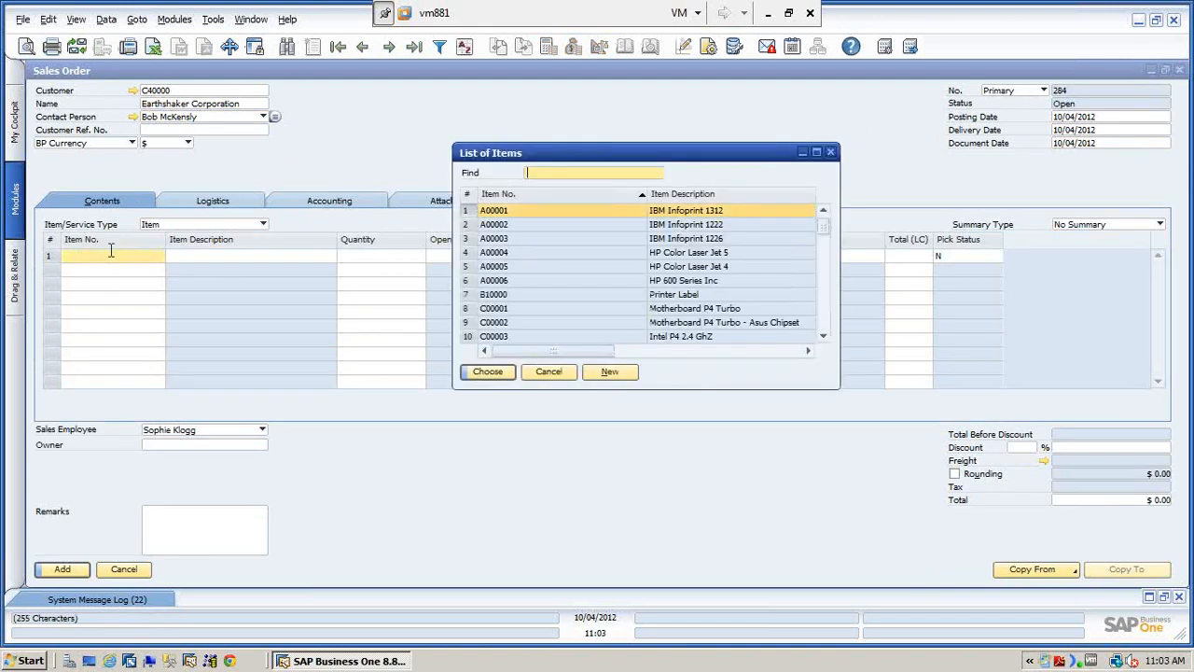
left_click(493, 241, "shift")
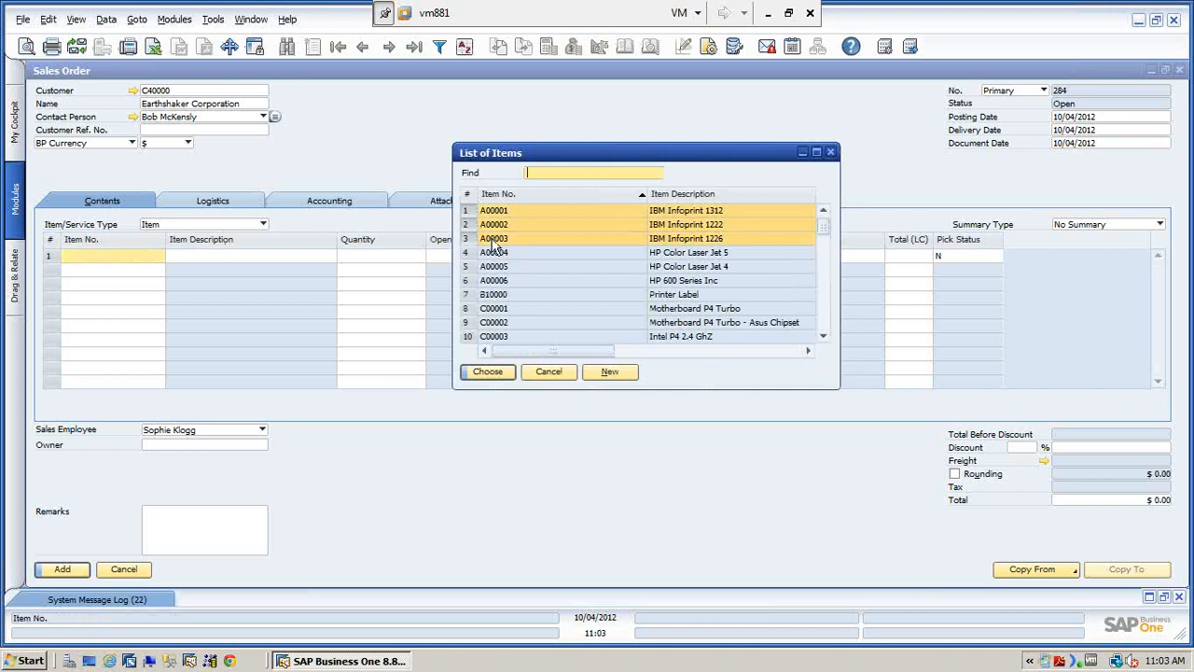
left_click(489, 372)
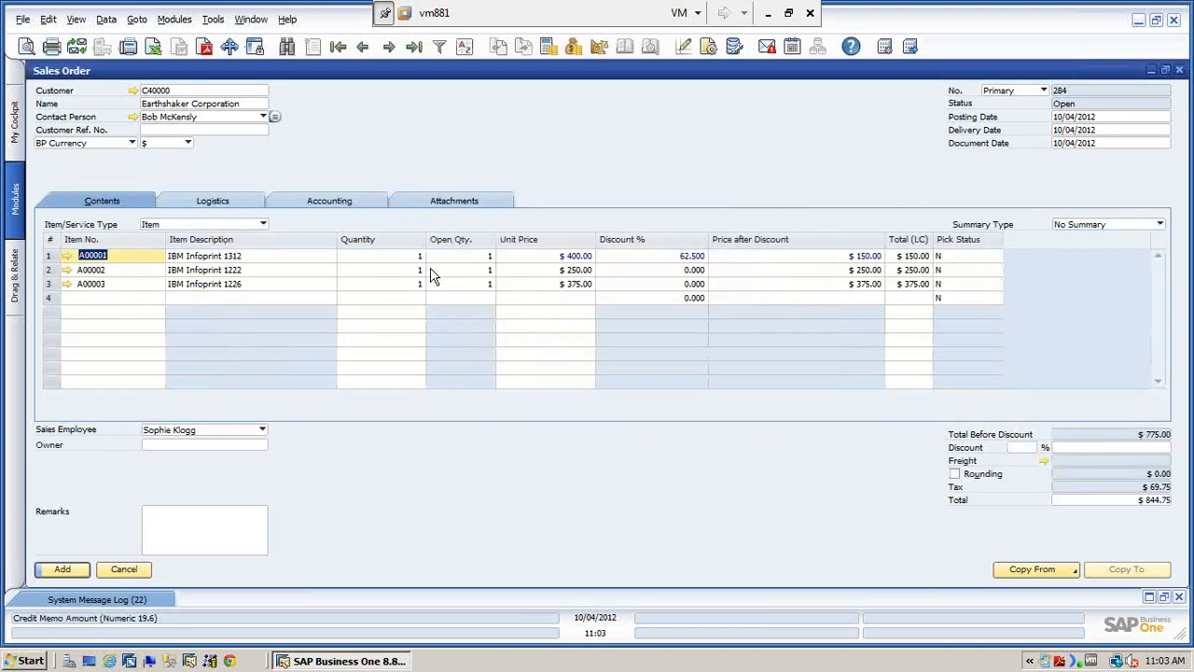
Step: Set the quantity of all three sales order lines to 10
left_click(401, 255)
type("10")
key("Down")
type("10")
key("Down")
type("10")
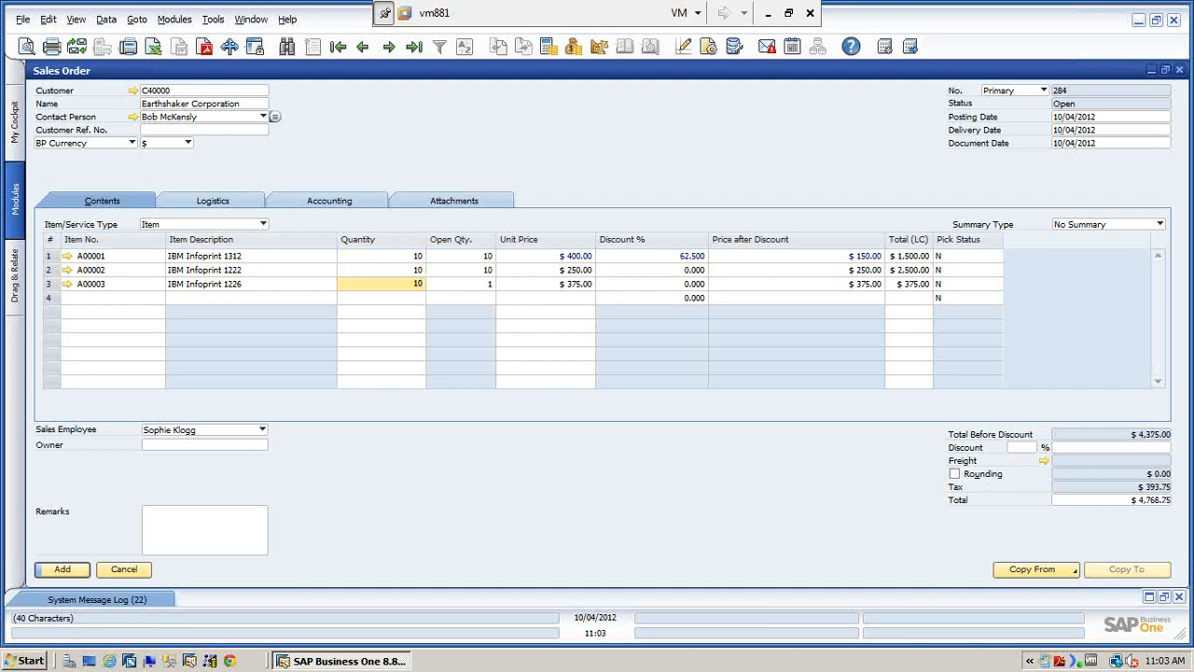
key("Down")
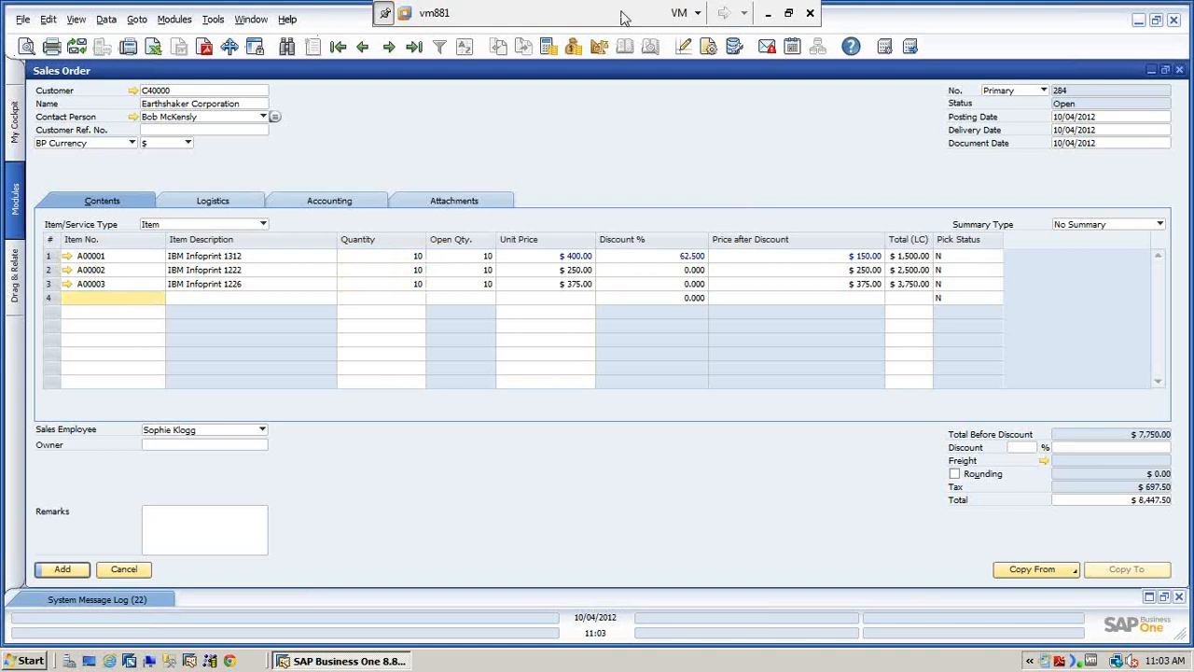
Step: Check the priority options in the customer's payment terms, keep First, and return to the sales order
left_click(135, 90)
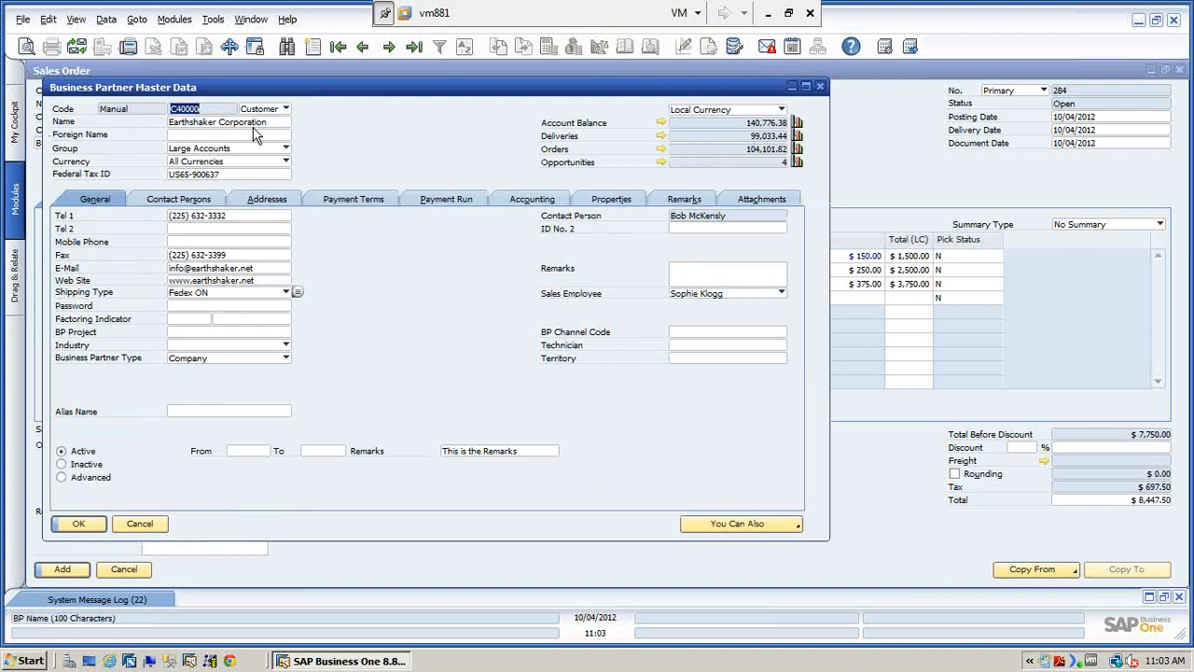
left_click(372, 201)
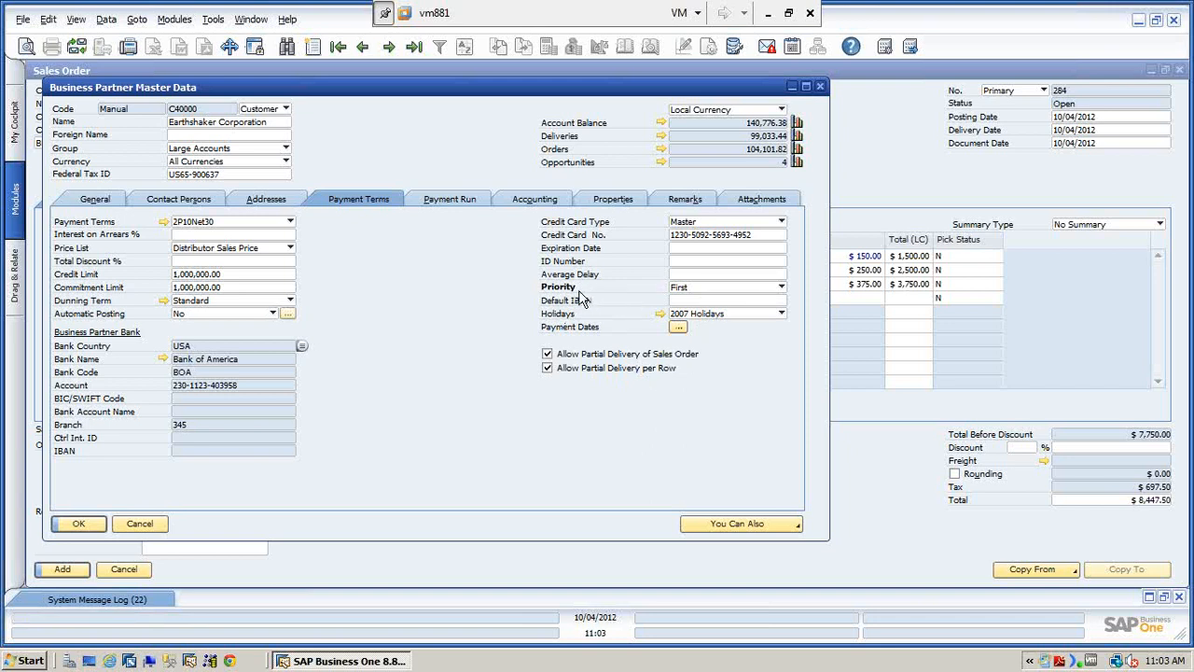
left_click(782, 287)
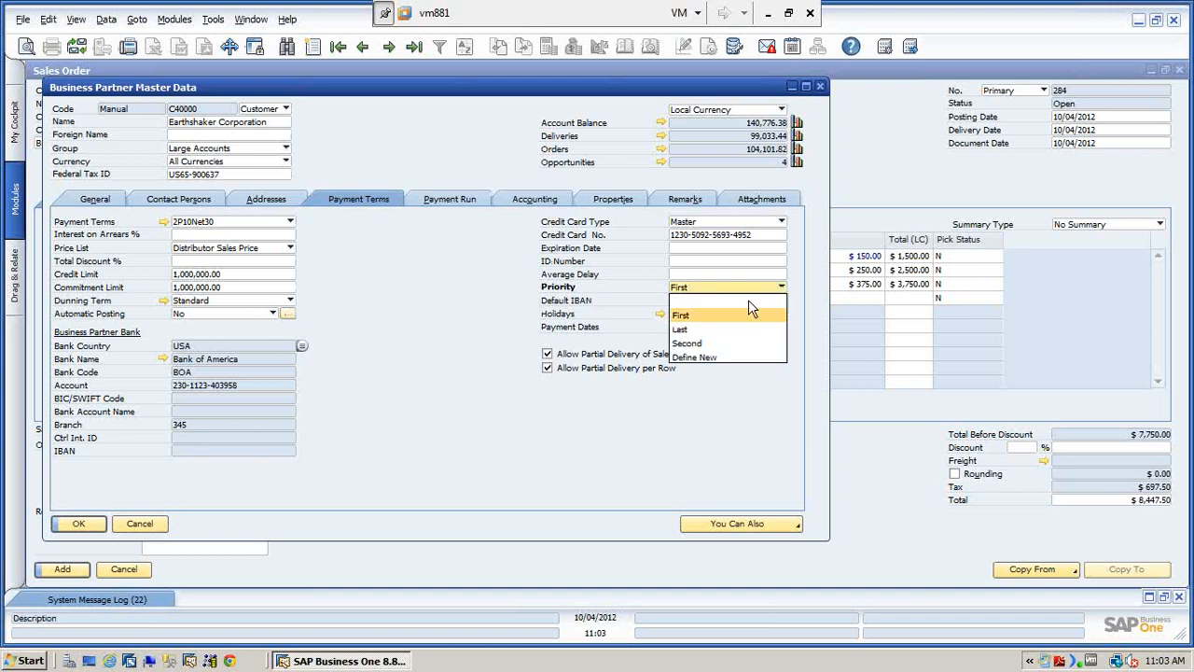
left_click(701, 320)
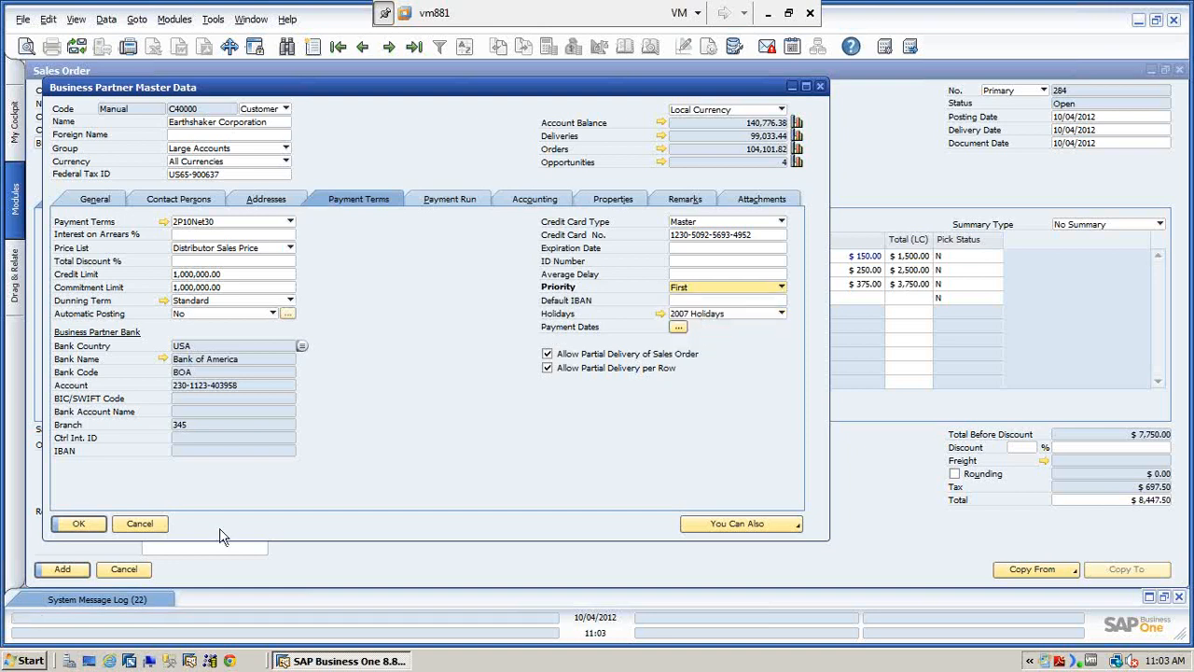
left_click(142, 523)
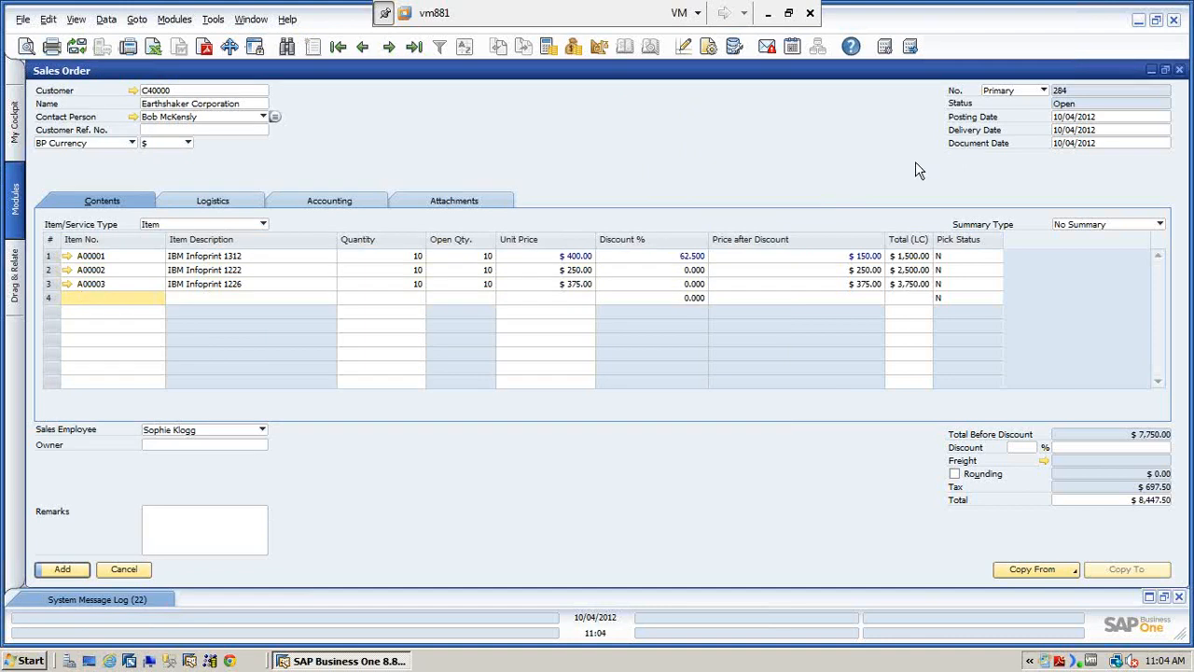
Step: Add the completed sales order and close the blank order form
left_click(65, 571)
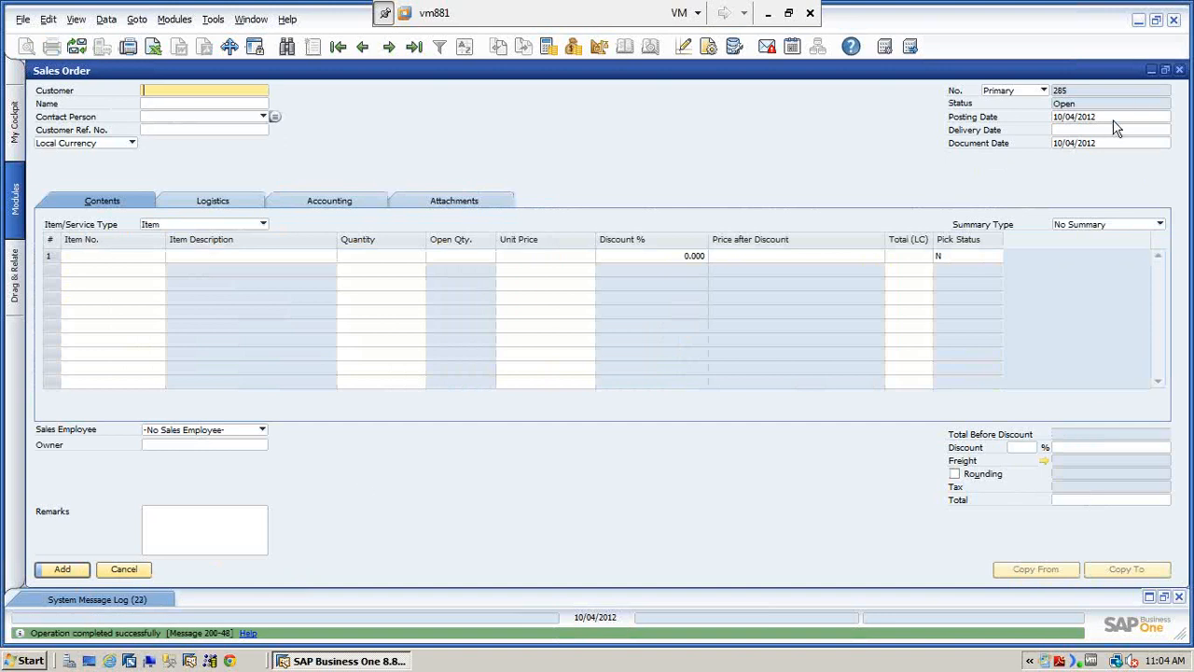
left_click(1179, 70)
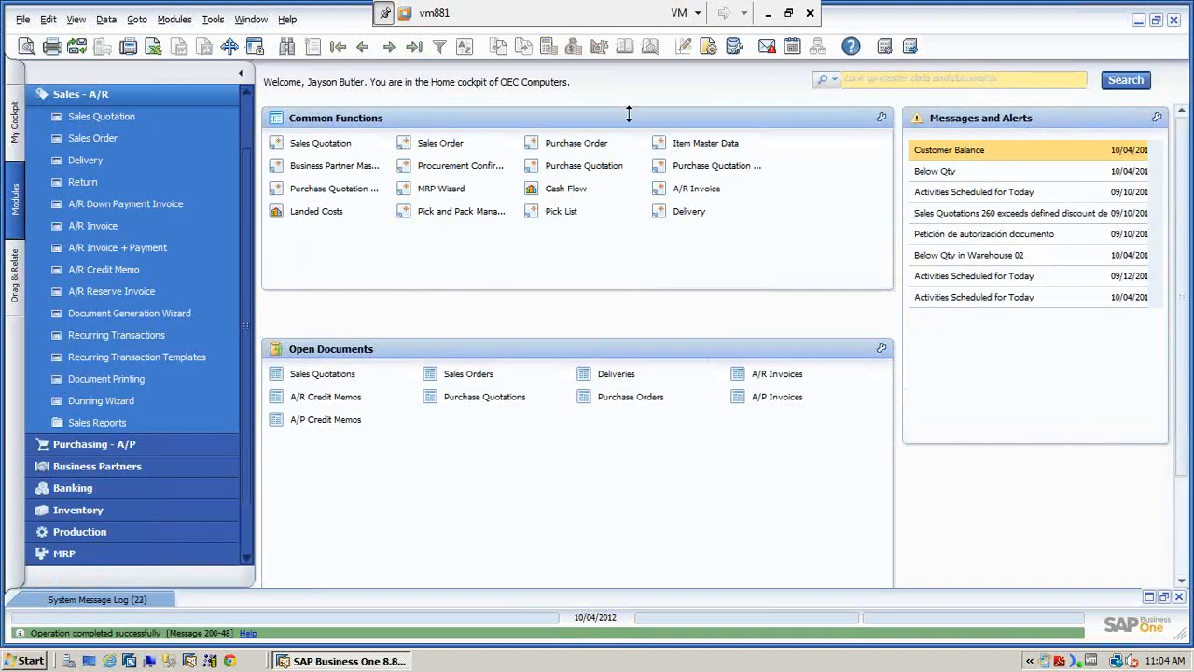
Step: Open the selection criteria of the inventory Pick and Pack Manager
left_click(136, 96)
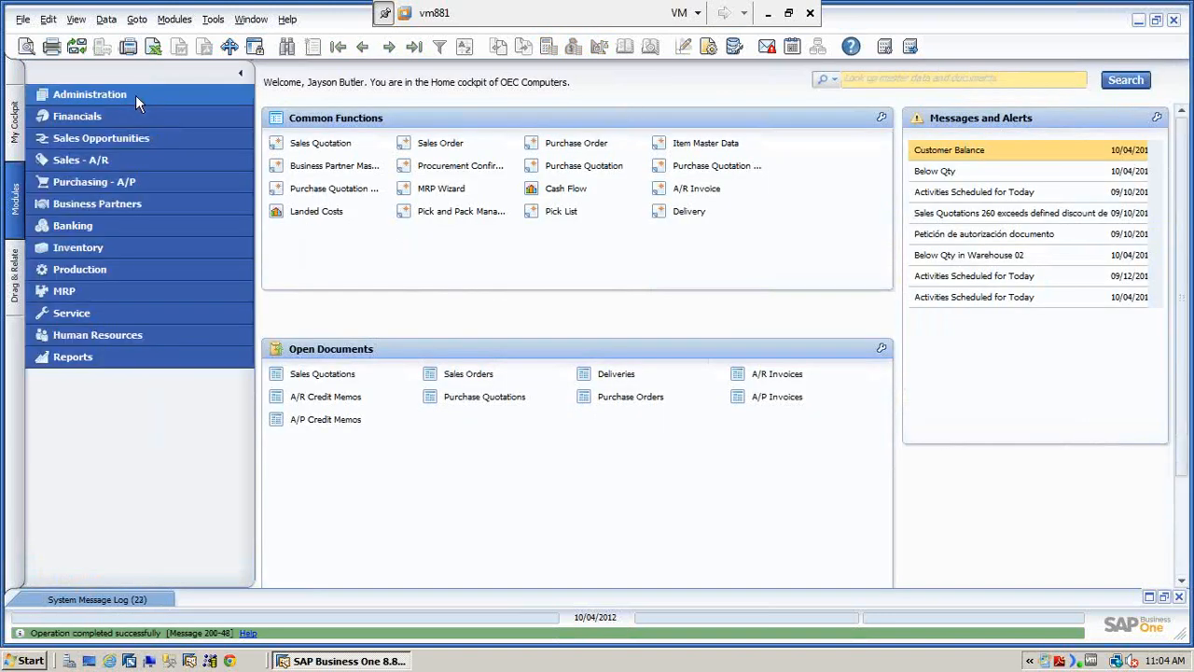
left_click(104, 245)
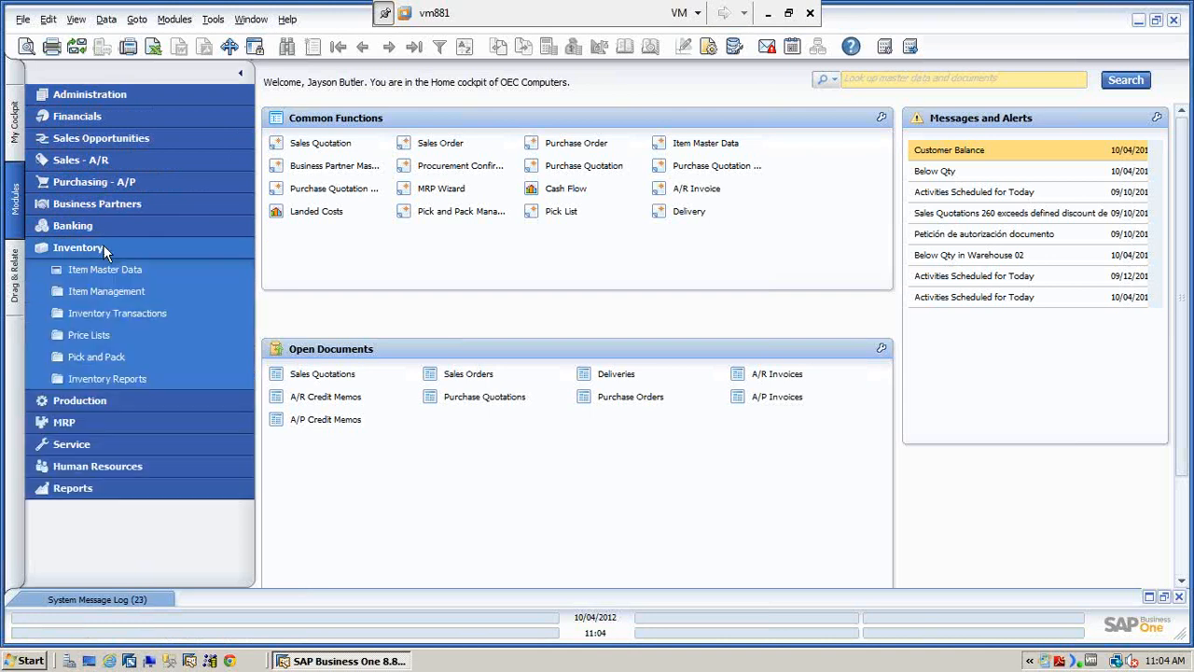
left_click(97, 357)
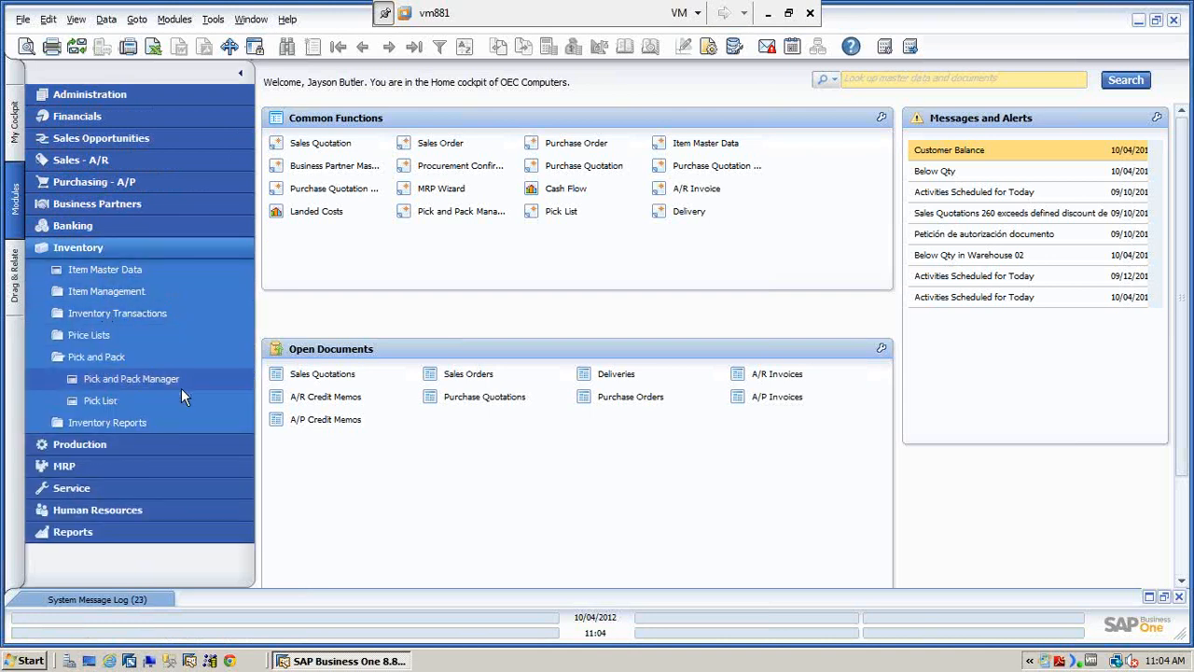
left_click(145, 378)
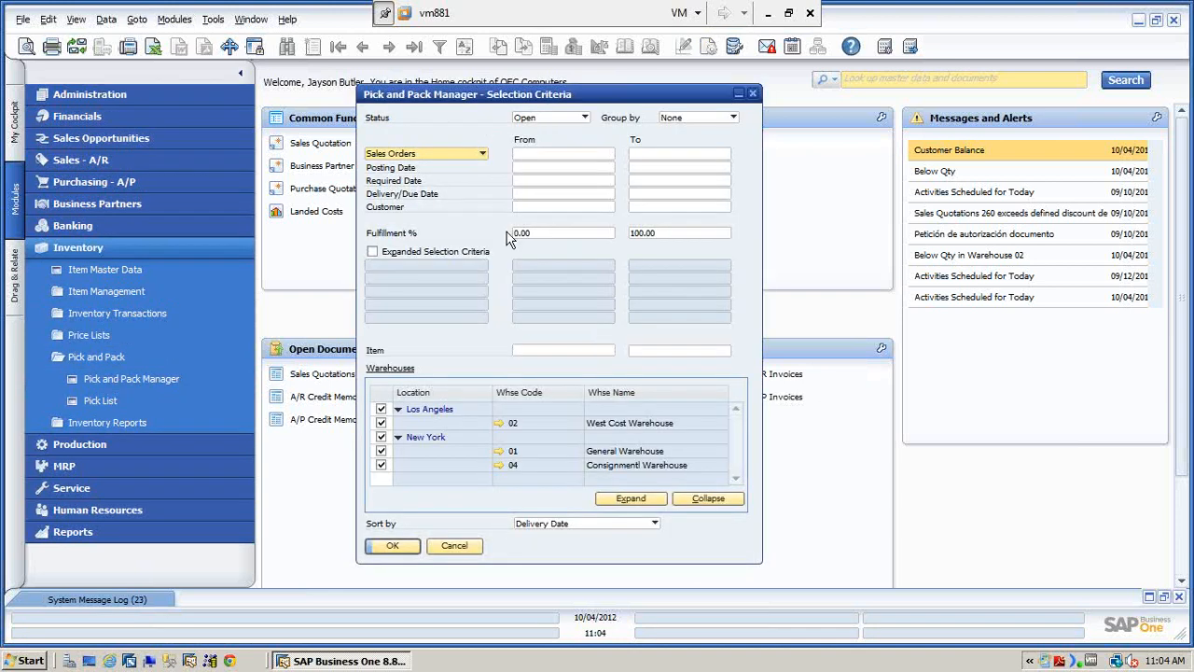
Step: Limit the selection to sales orders, entering the new order's document number as both the From and To values
left_click(483, 154)
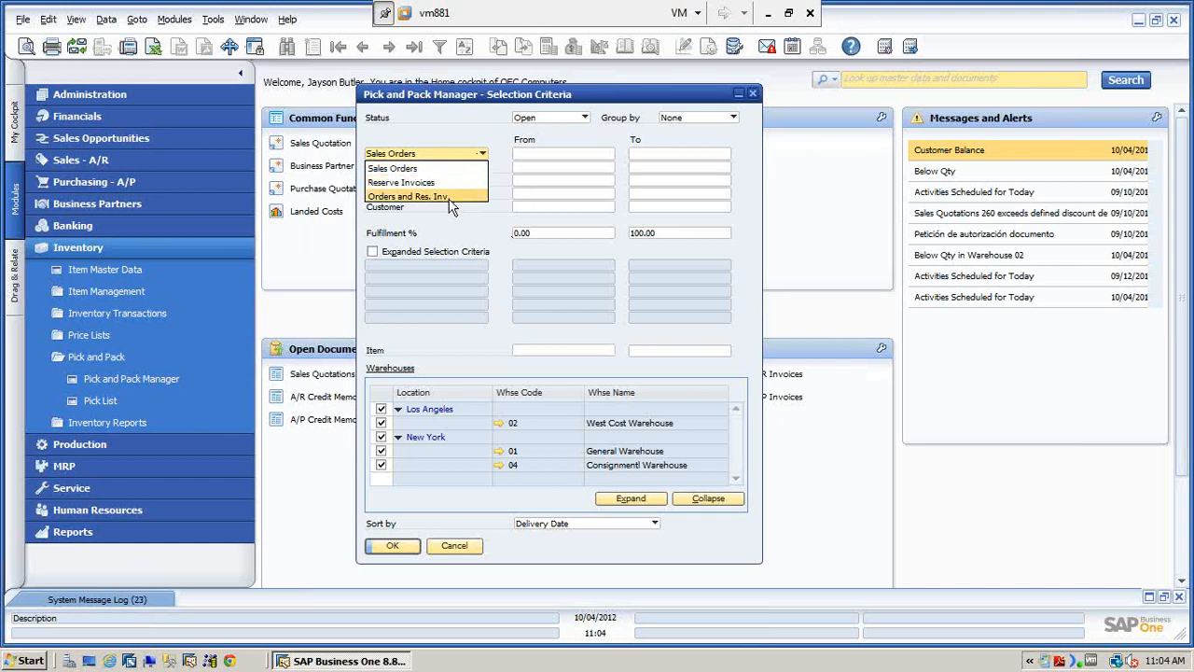
left_click(455, 168)
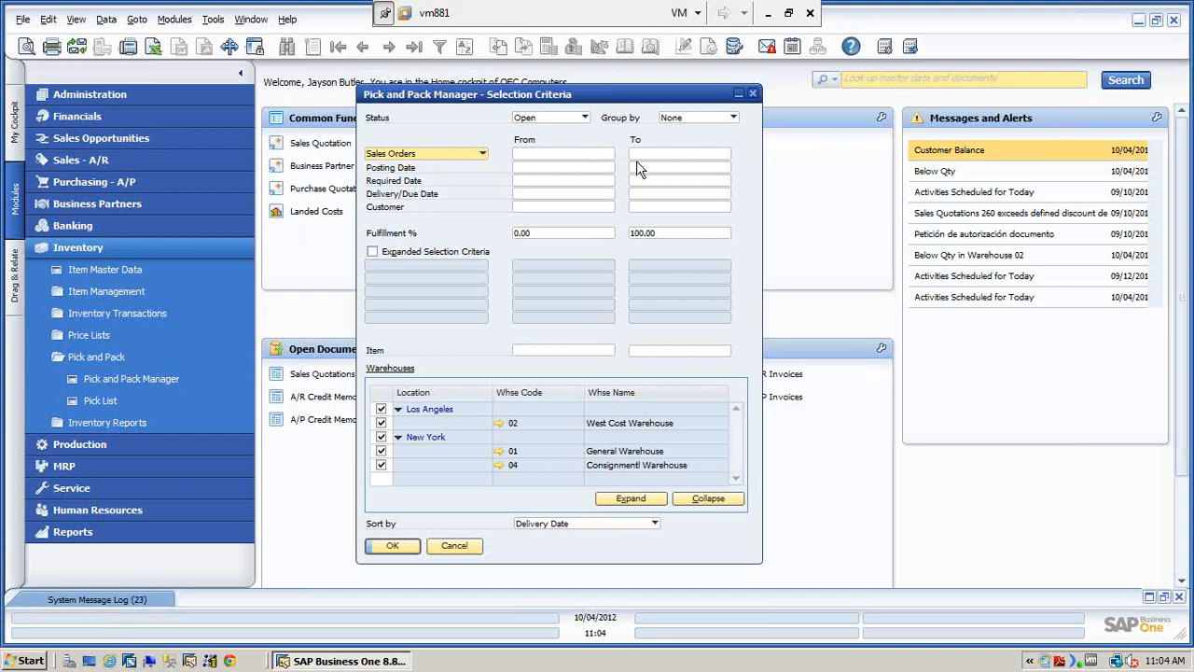
left_click(588, 153)
type("284")
key("Tab")
type("284")
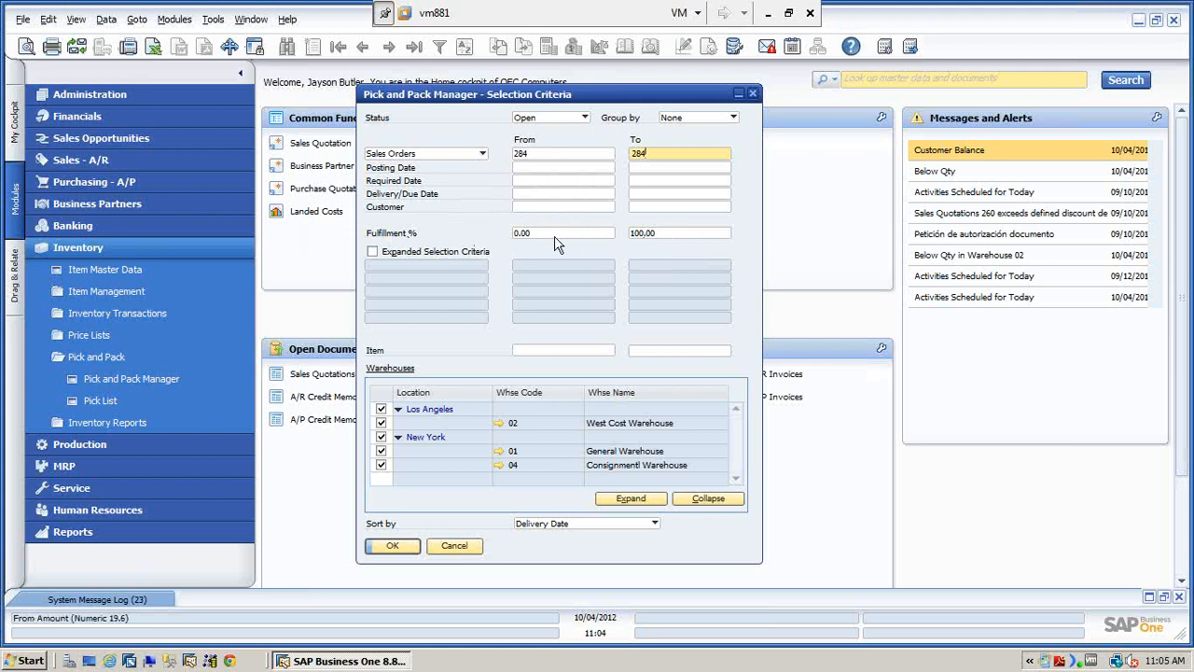
Step: Examine the fields offered by the expanded selection criteria, leaving the expanded criteria disabled
left_click(656, 236)
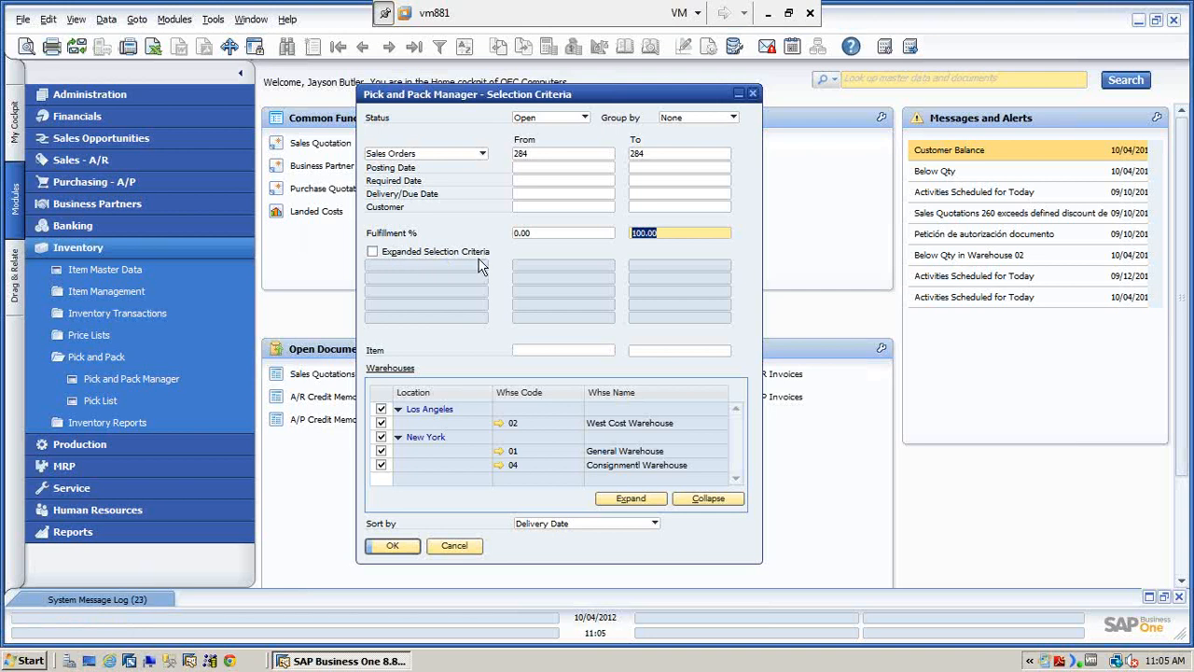
left_click(373, 253)
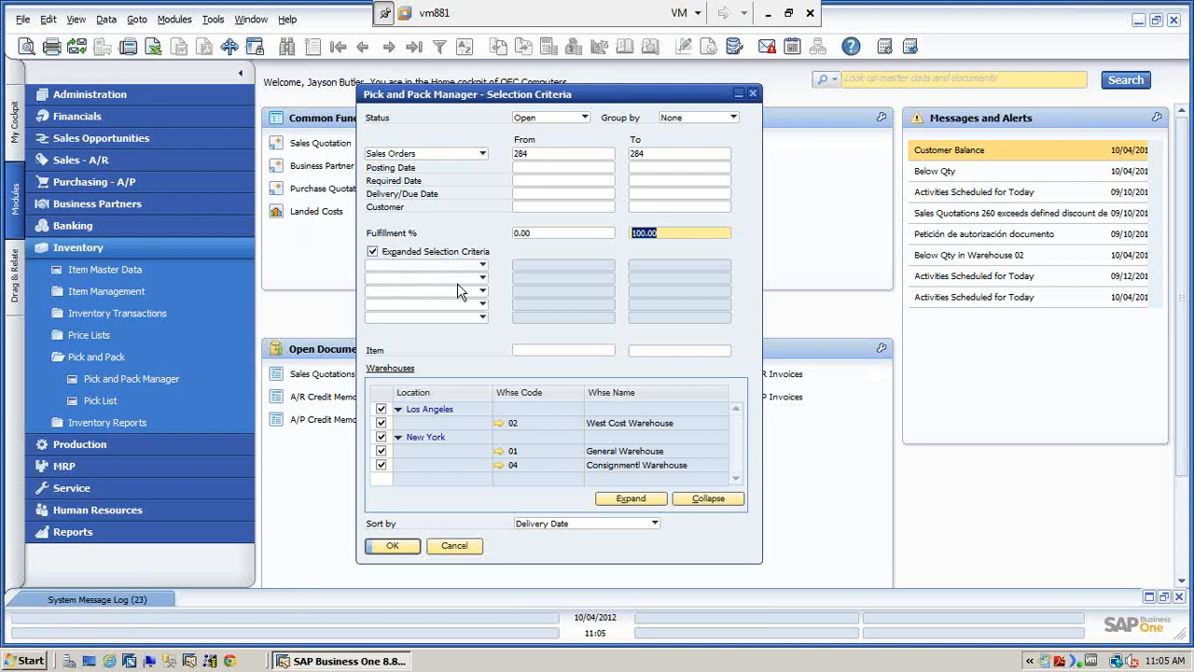
left_click(483, 265)
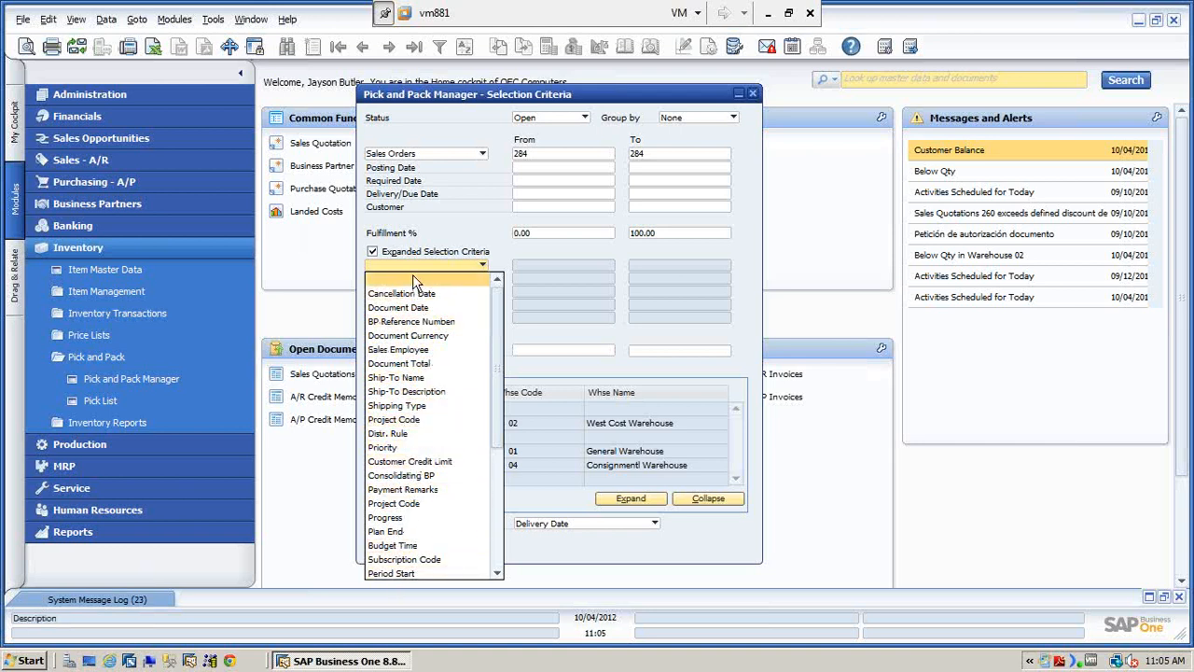
left_click(379, 264)
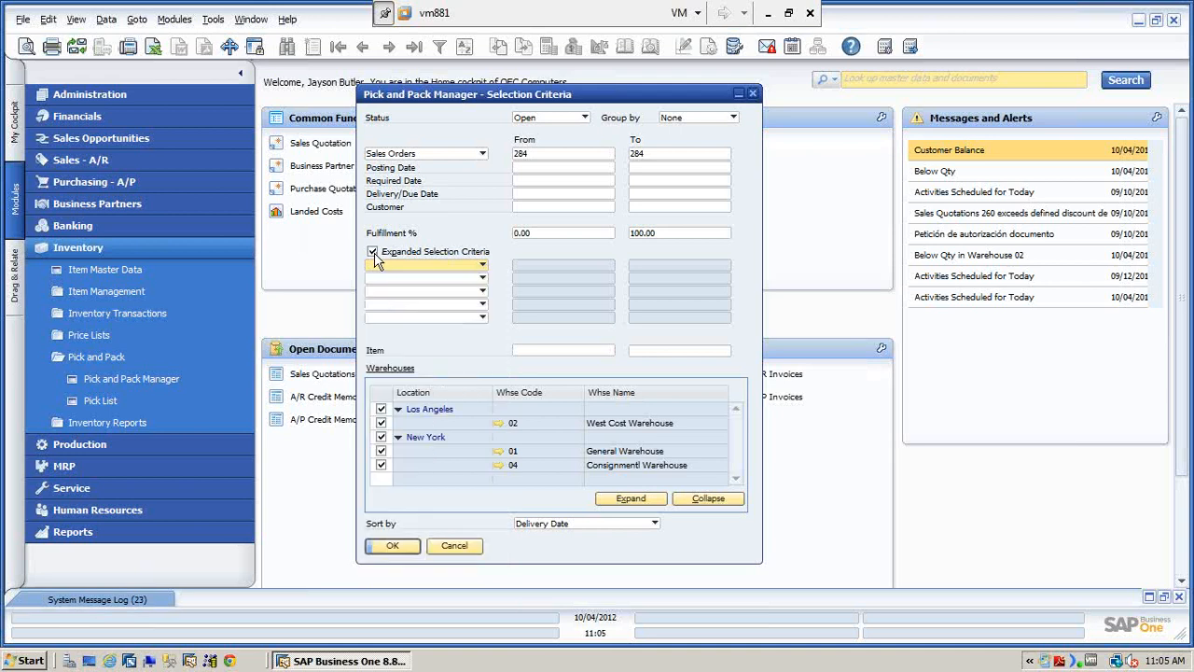
left_click(373, 252)
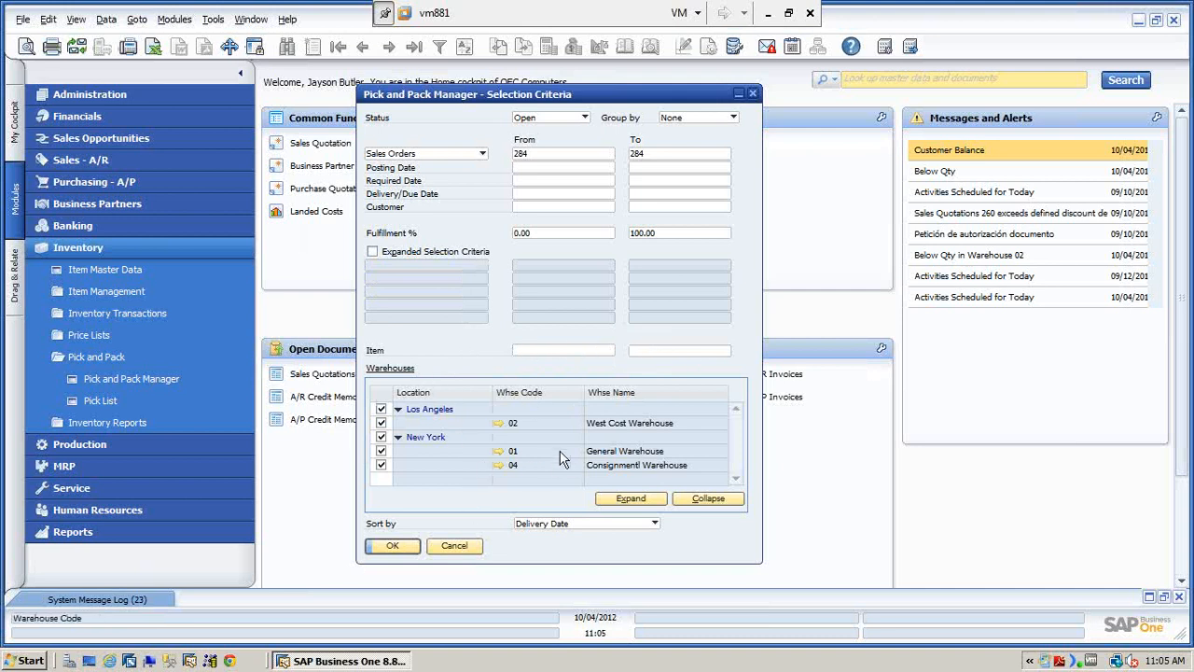
Step: Run the selection sorted by Delivery Date to list the order's open lines in the Pick and Pack Manager
left_click(655, 525)
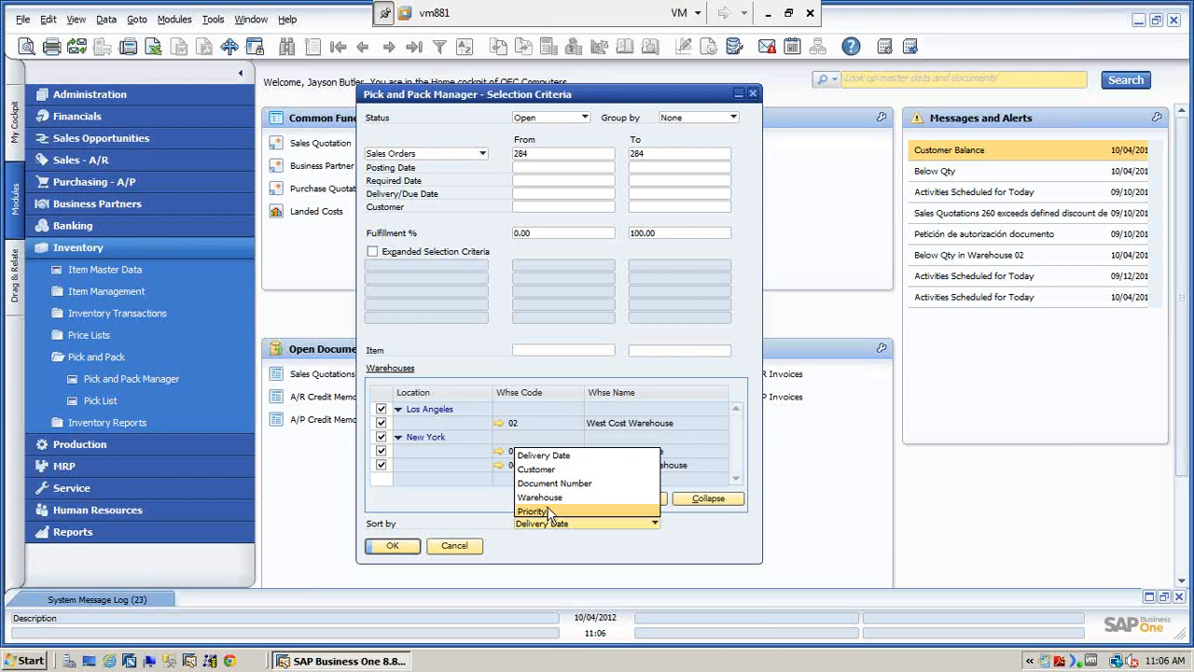
left_click(681, 526)
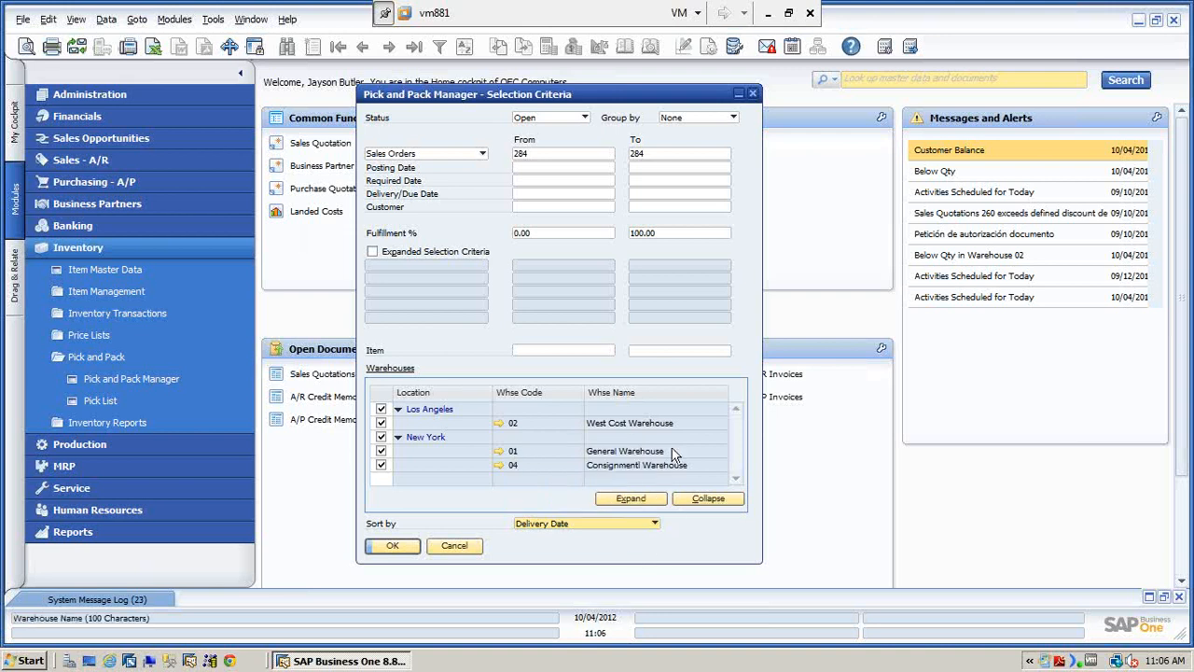
left_click(391, 547)
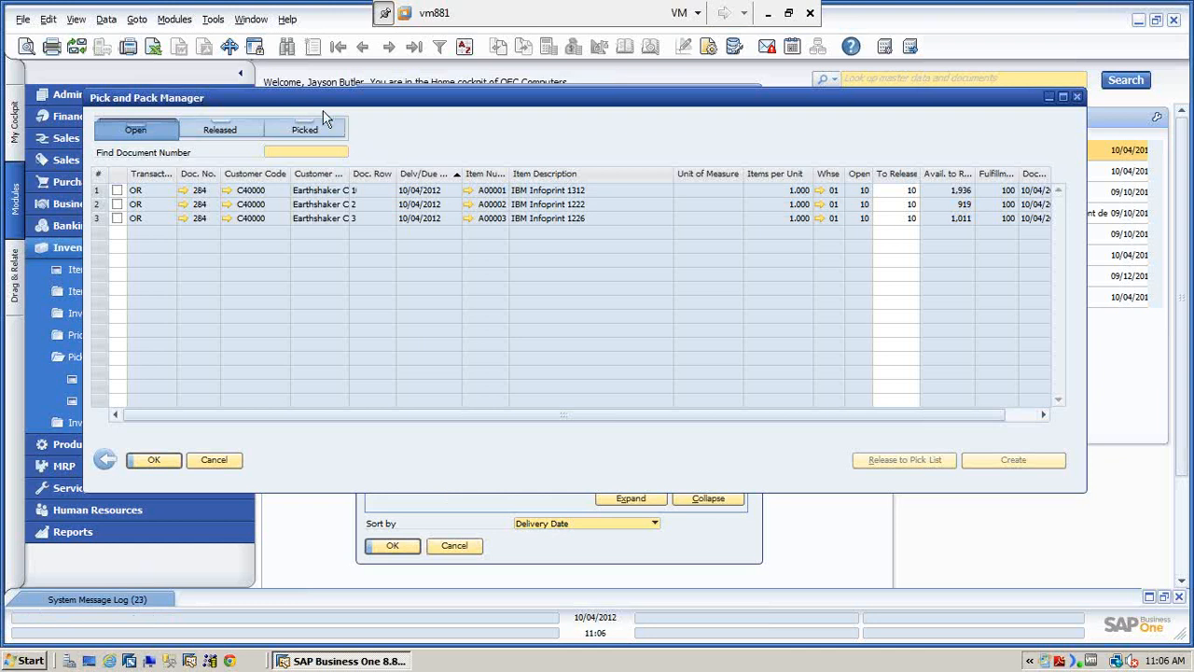
left_click_drag(314, 100, 294, 94)
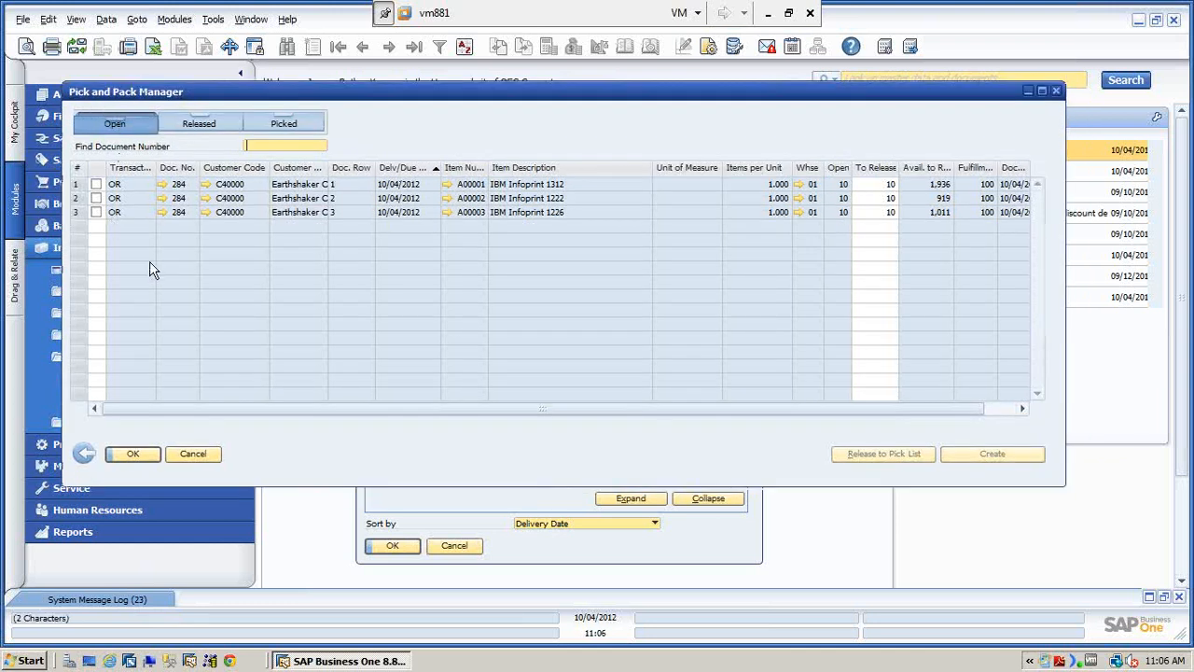
Step: Check the order's Released and Picked lists in the Pick and Pack Manager, then return to the Open list
left_click(209, 124)
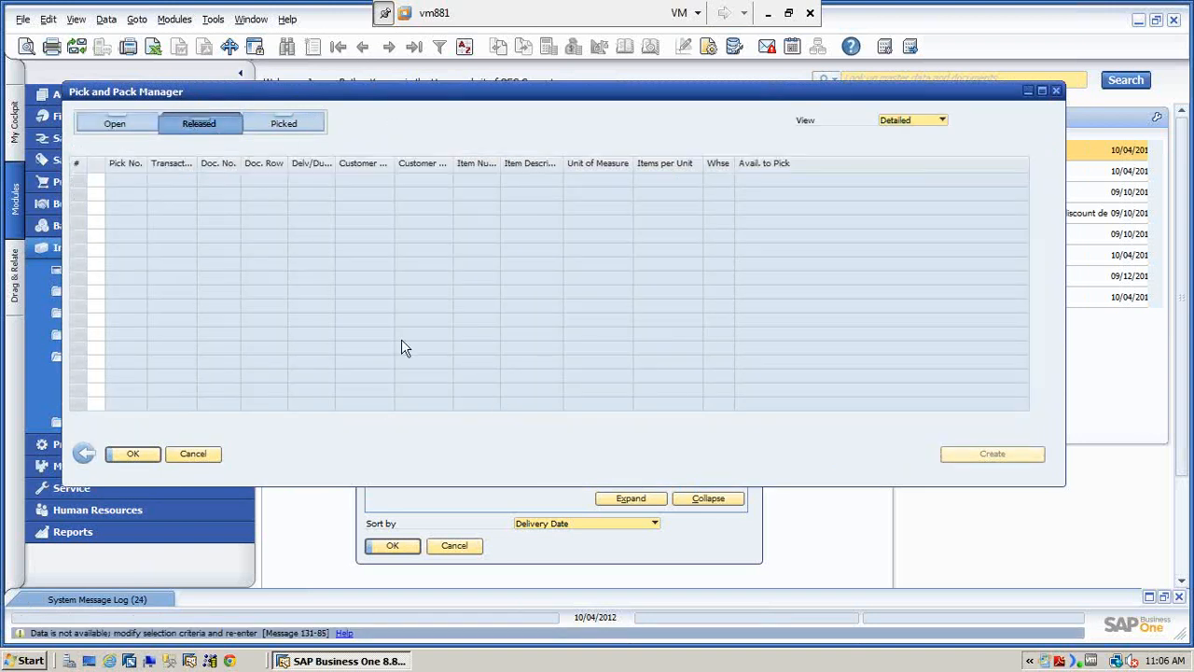
left_click(300, 125)
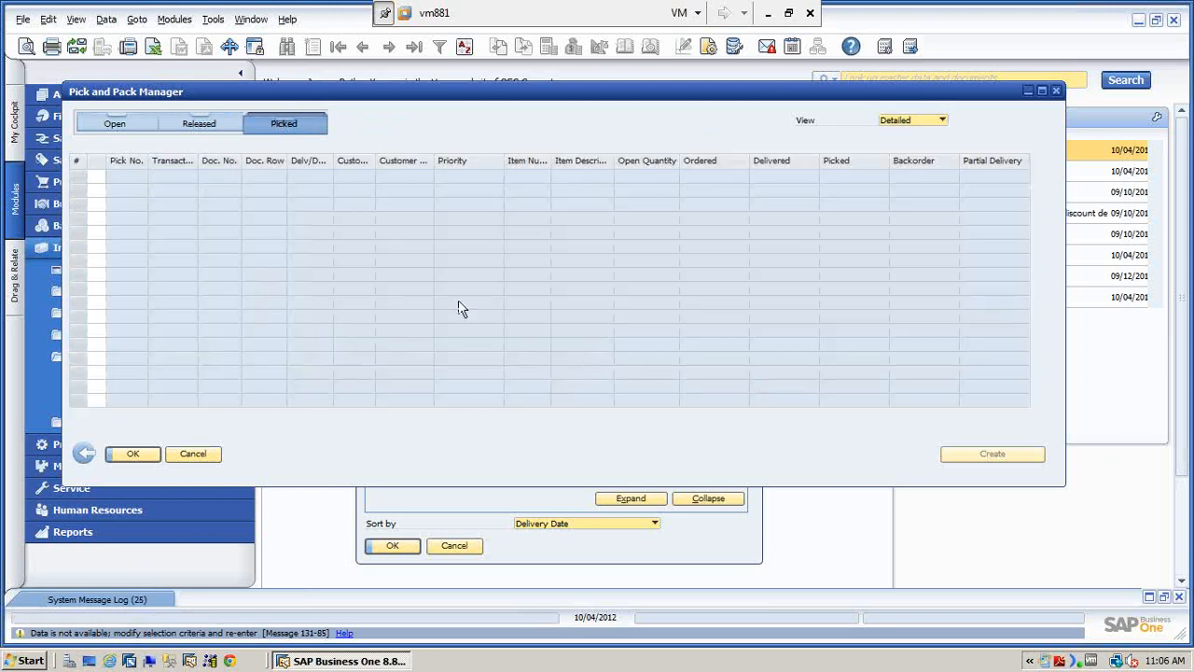
left_click(124, 122)
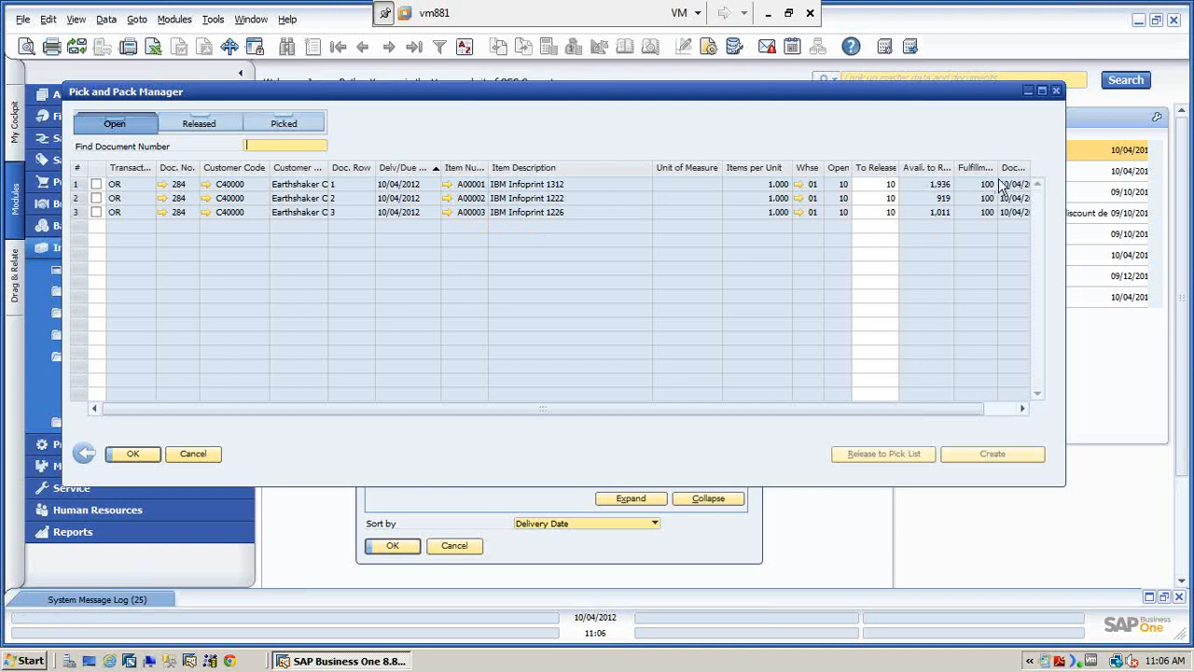
Step: Widen the Pick and Pack Manager window to show the full Document Date column and sort the open lines by it
left_click_drag(910, 86, 903, 87)
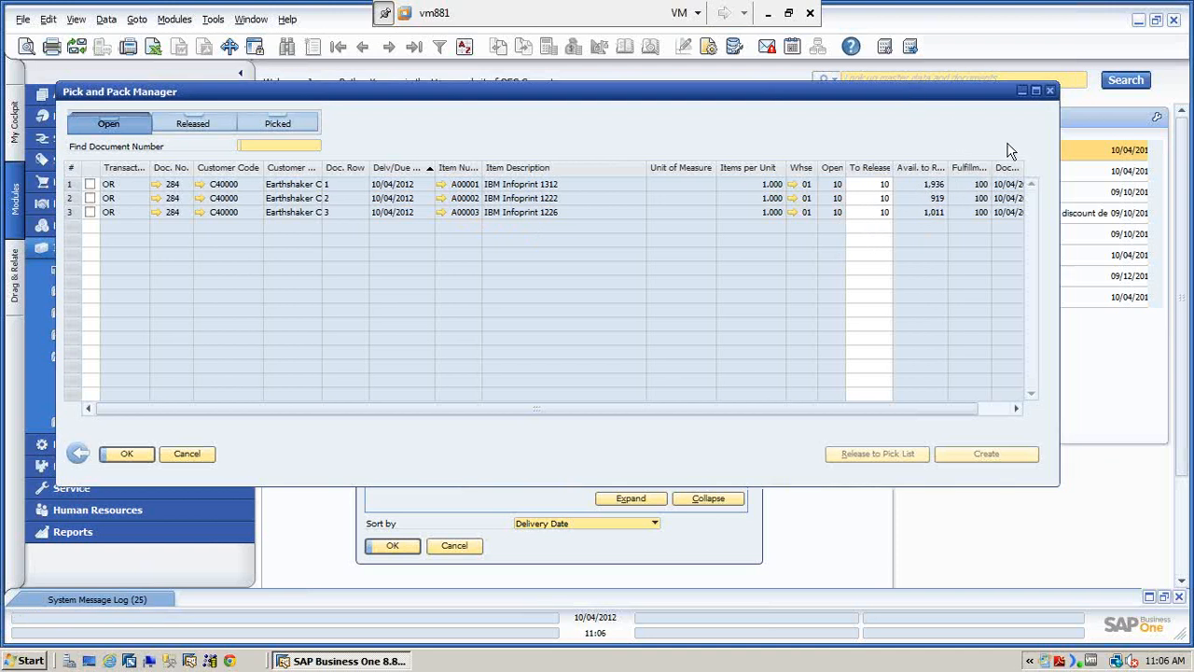
left_click_drag(1057, 156, 1102, 157)
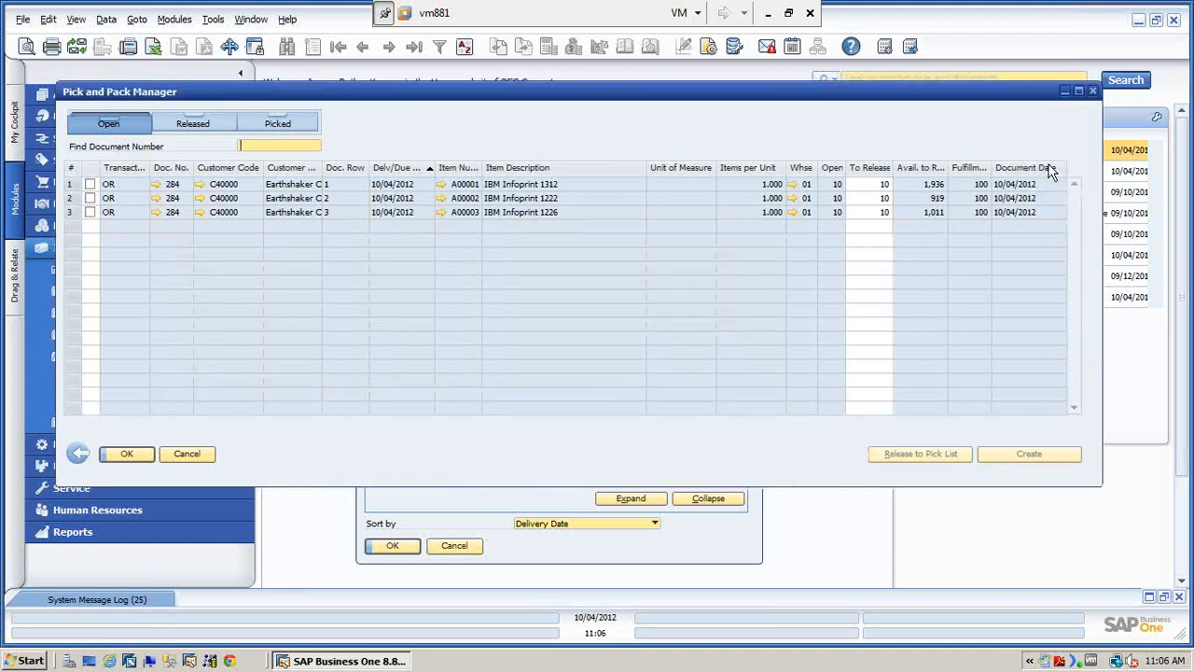
left_click(997, 170)
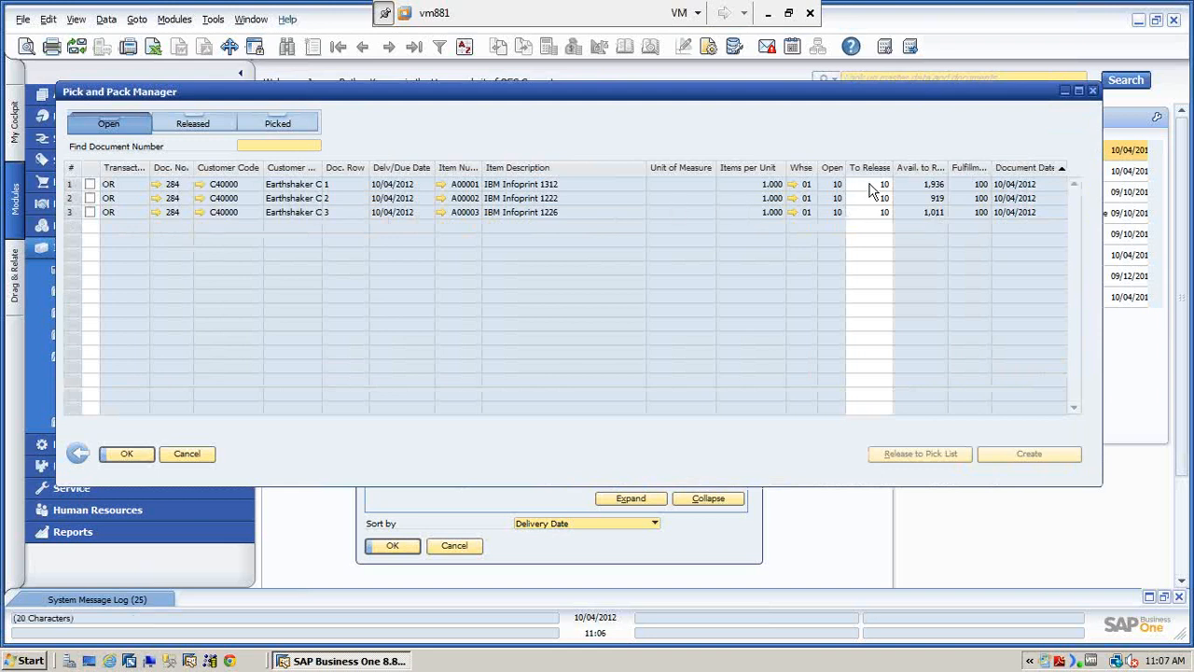
Step: Select the A00001 and A00002 lines for release and set the To Release quantity of A00002 to 7
left_click(90, 185)
left_click(90, 198)
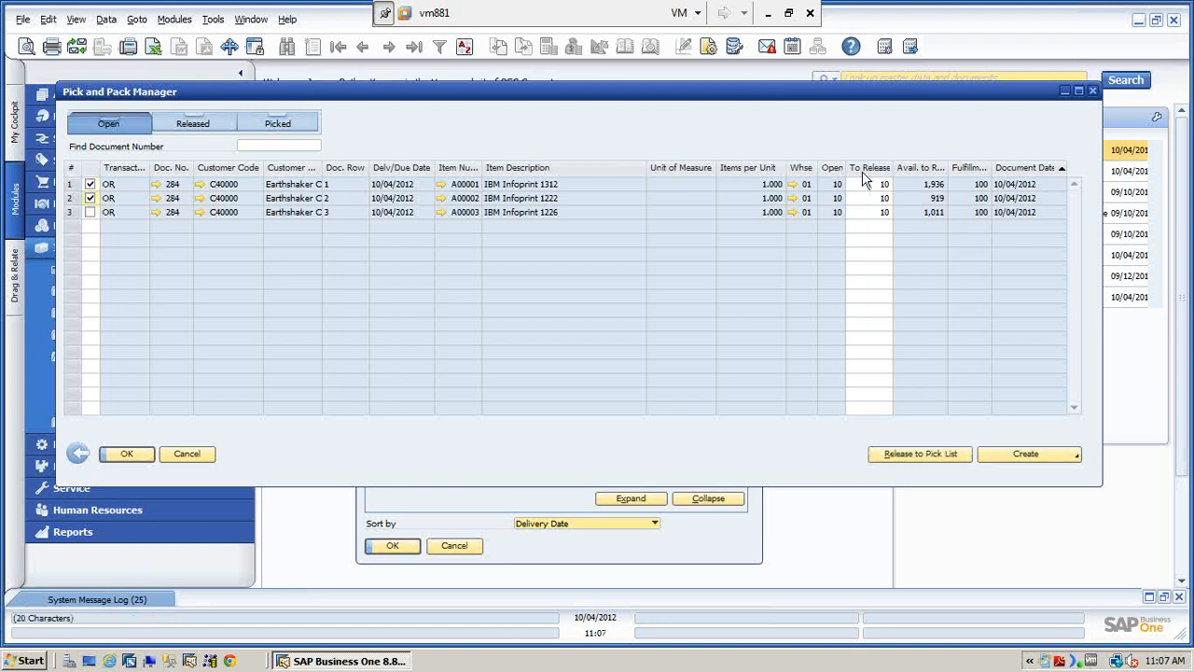
left_click(878, 198)
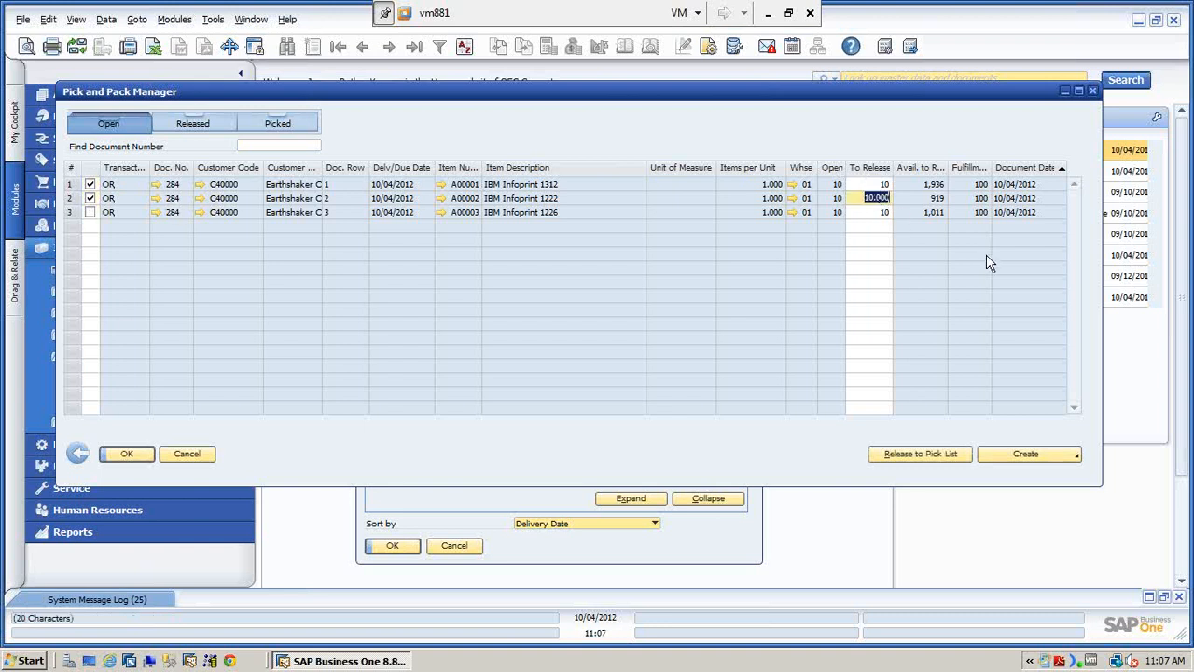
type("1")
key("Tab")
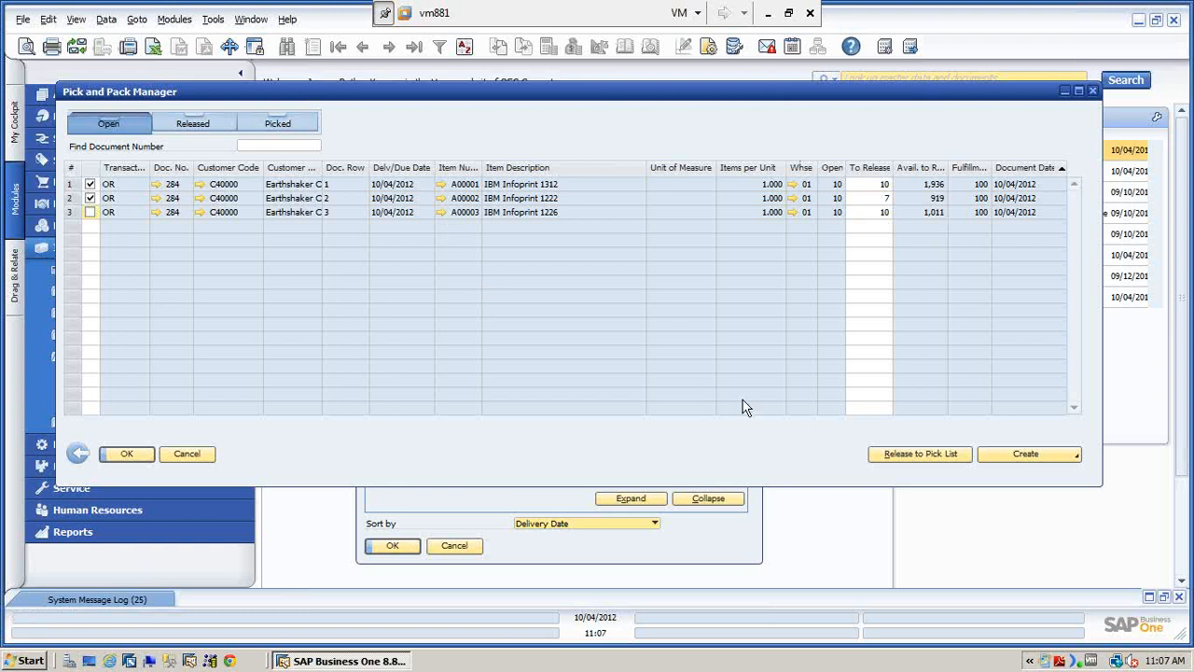
Step: Release the selected lines to a new pick list, keeping the proposed pick date, user and picker
left_click(924, 461)
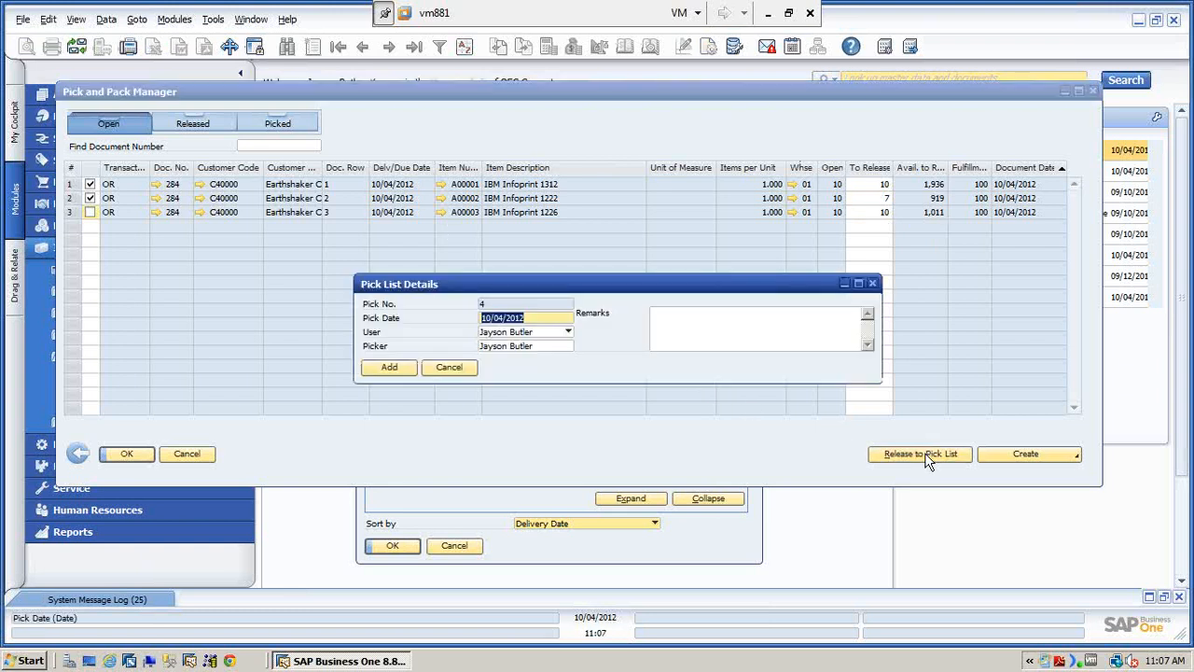
left_click_drag(655, 289, 629, 258)
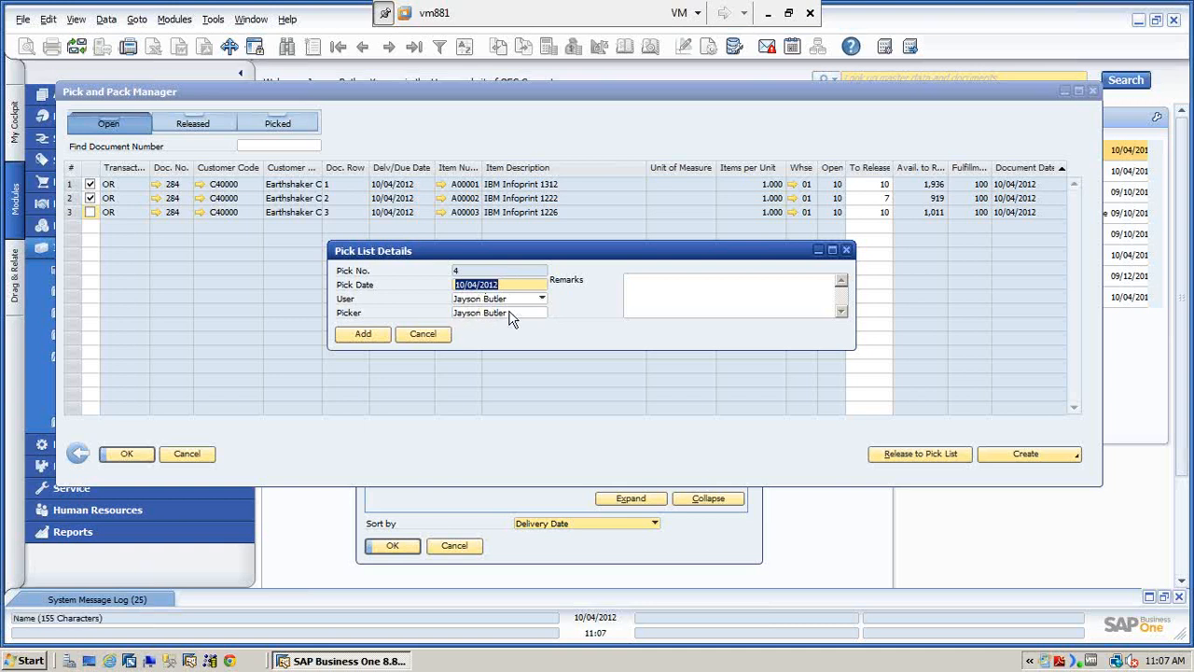
left_click(542, 299)
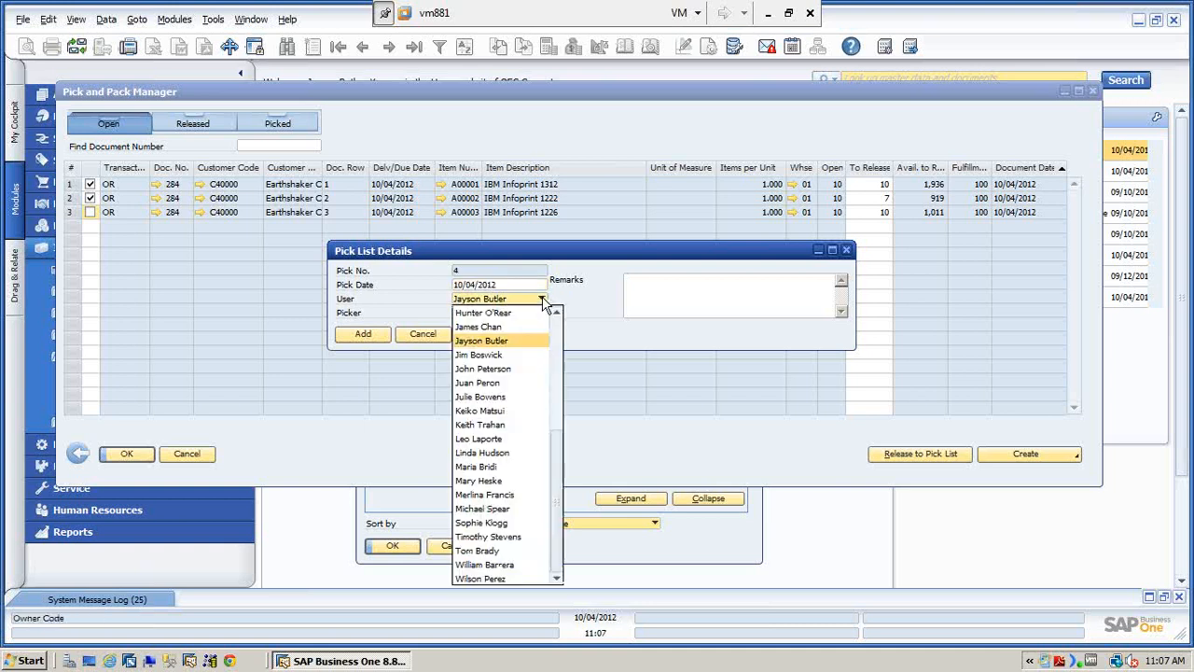
left_click(494, 343)
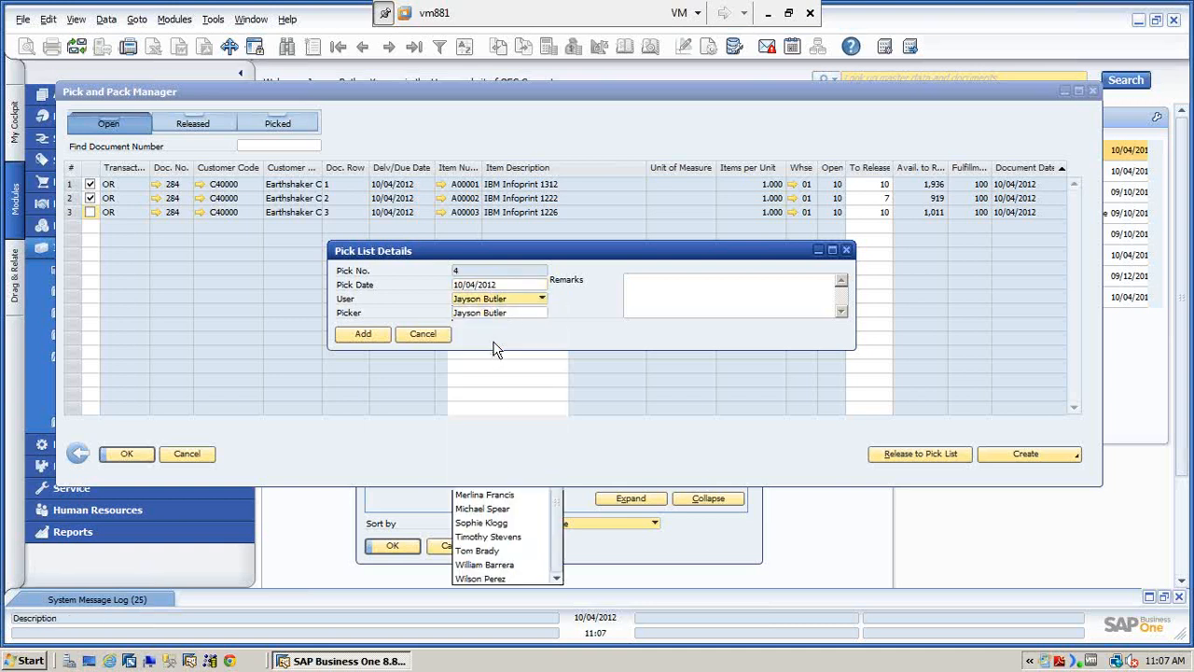
left_click(520, 314)
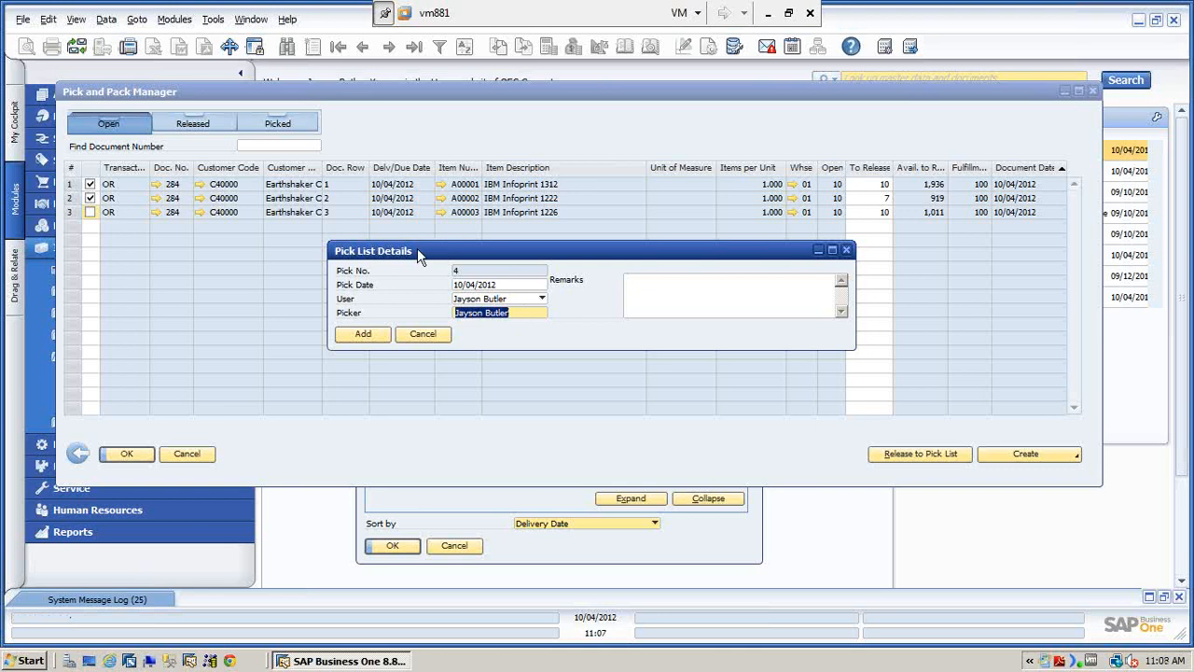
left_click(363, 334)
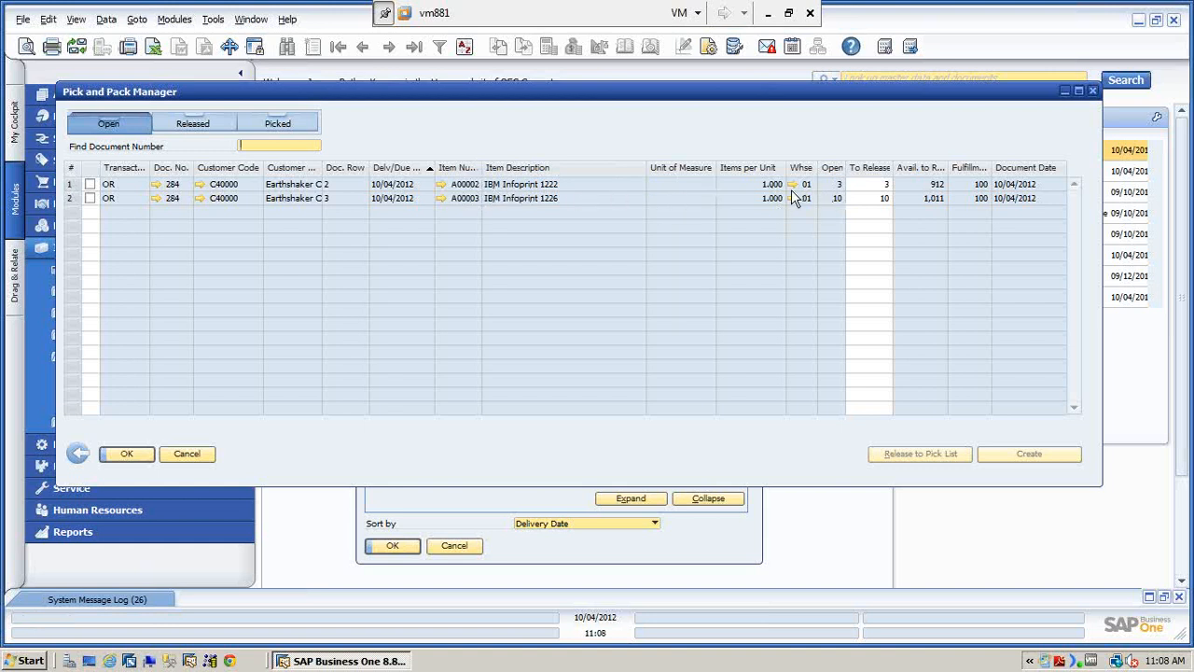
Step: Review the lines left open, then check the order's Released and Picked lists and return to the Released list
mouse_move(834, 192)
left_click(209, 121)
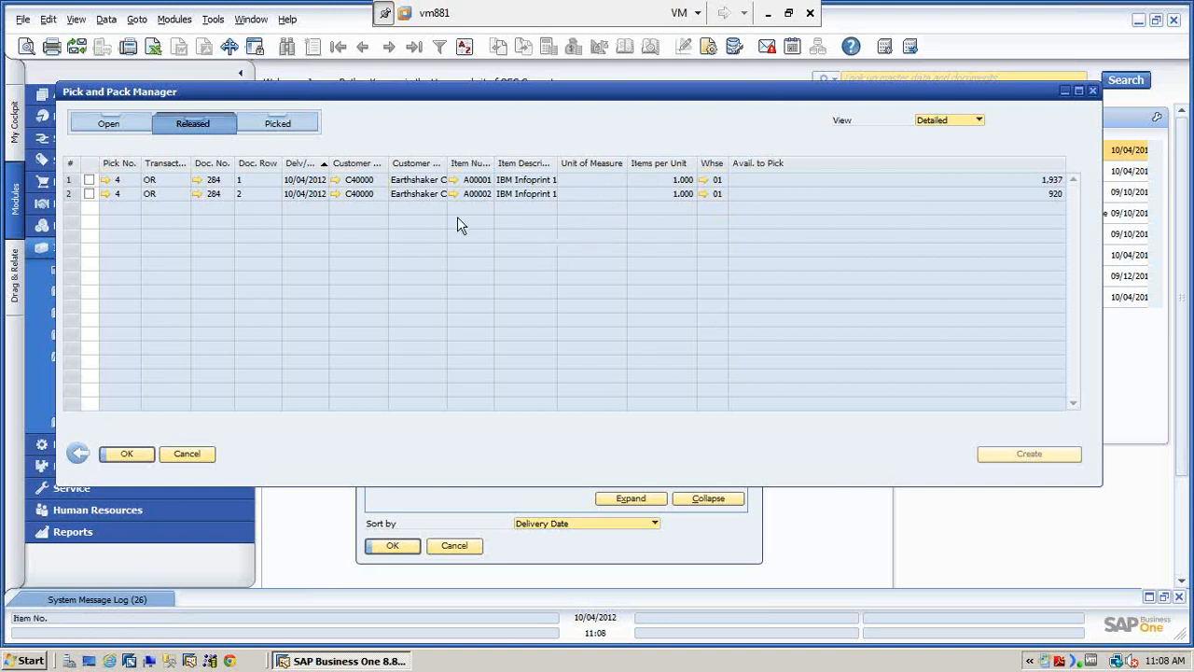
left_click(289, 122)
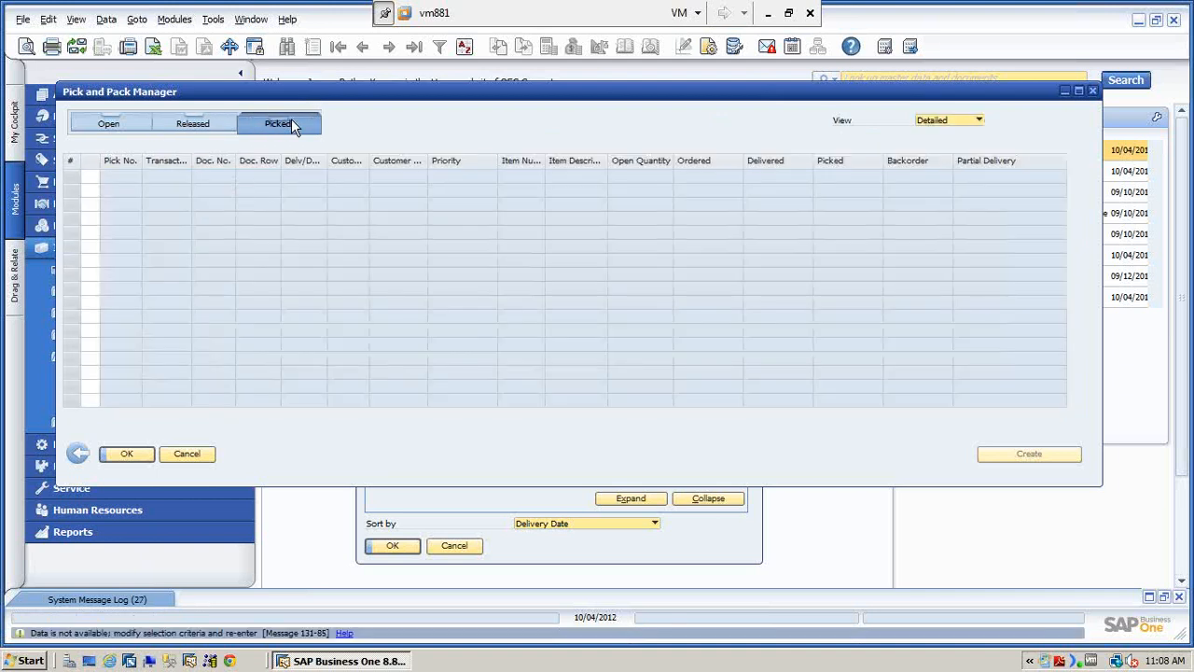
left_click(207, 123)
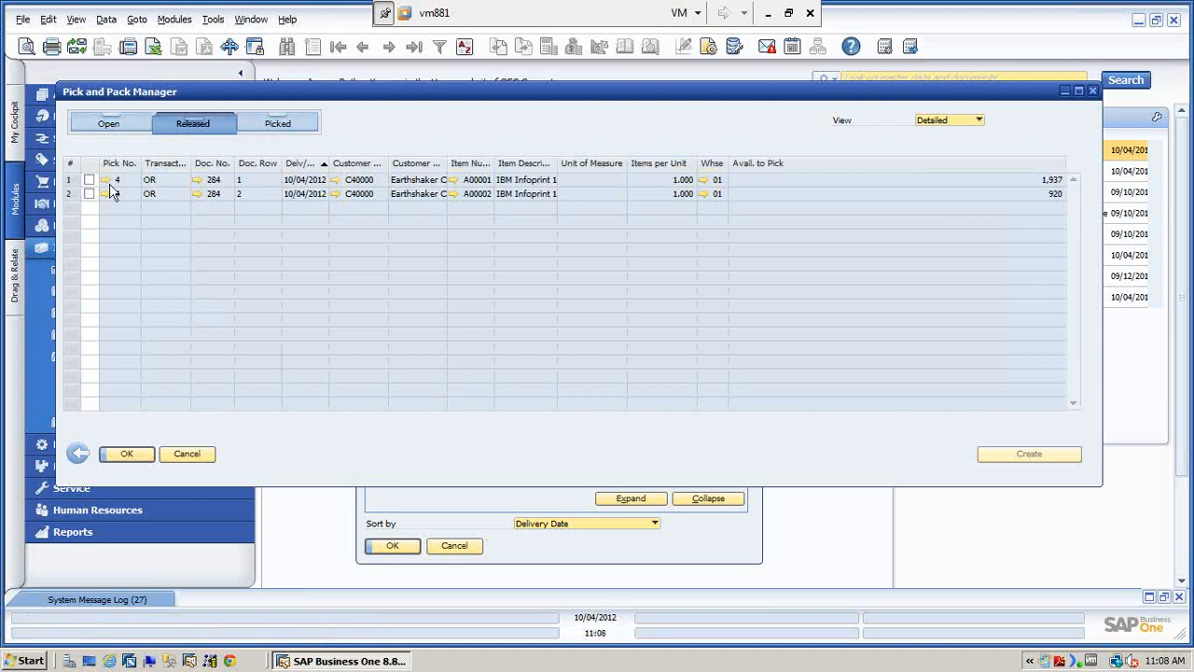
Step: Inspect the pick list linked to the first released line, then close it and the Pick and Pack Manager
left_click(107, 180)
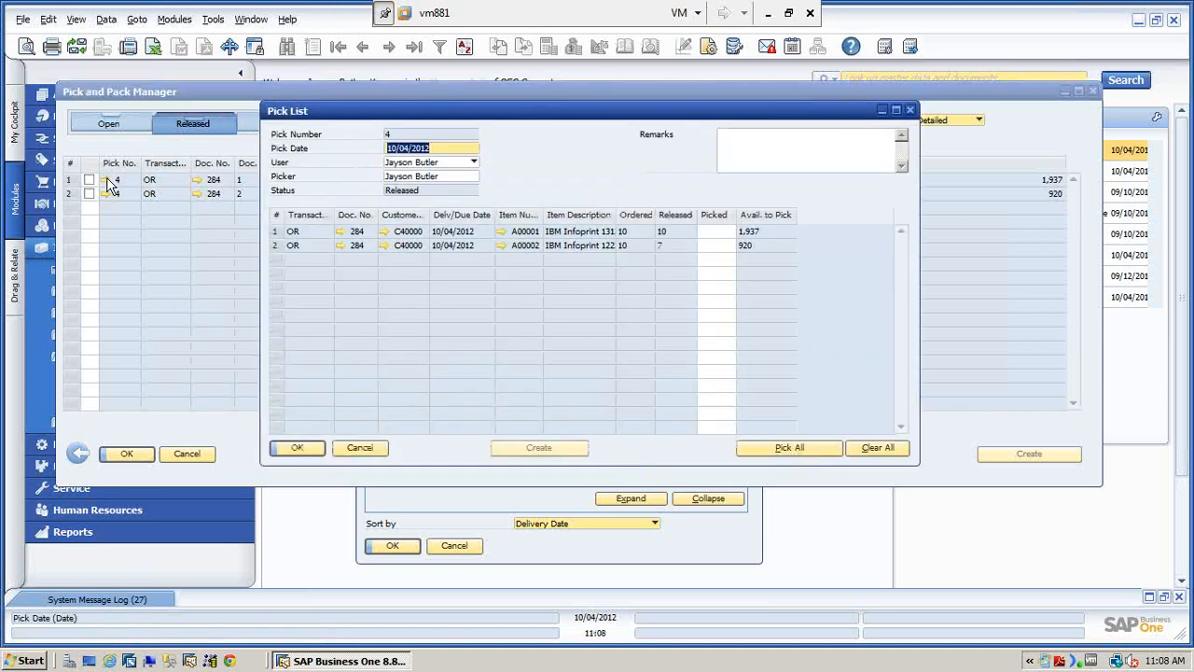
left_click(361, 448)
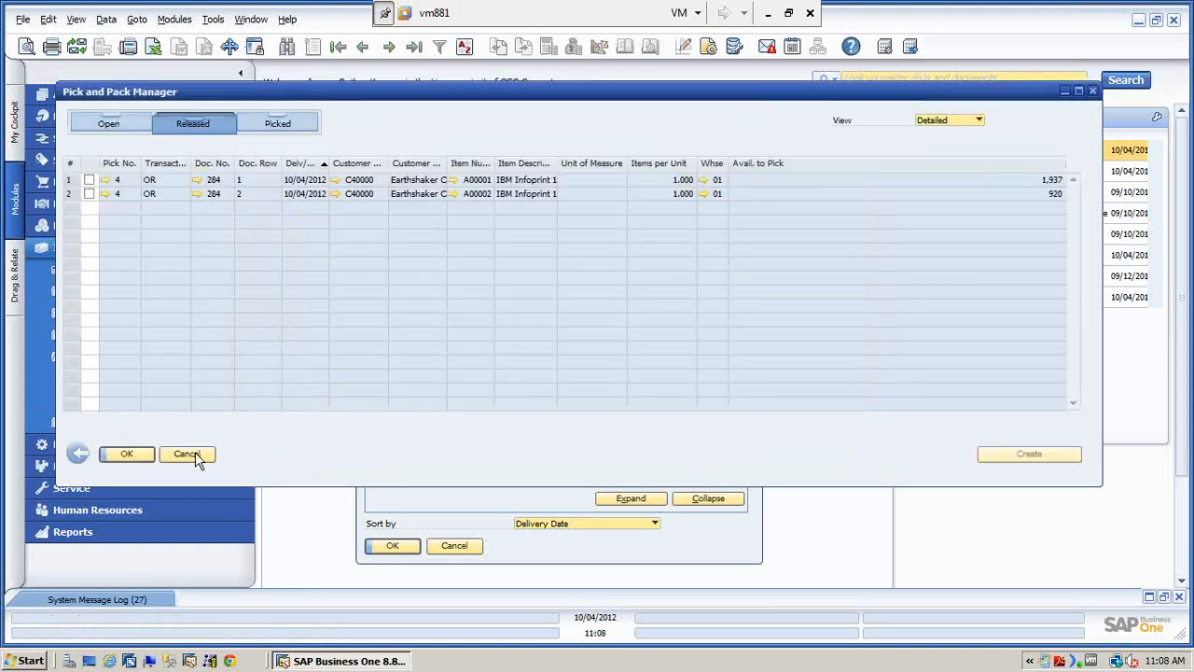
left_click(191, 453)
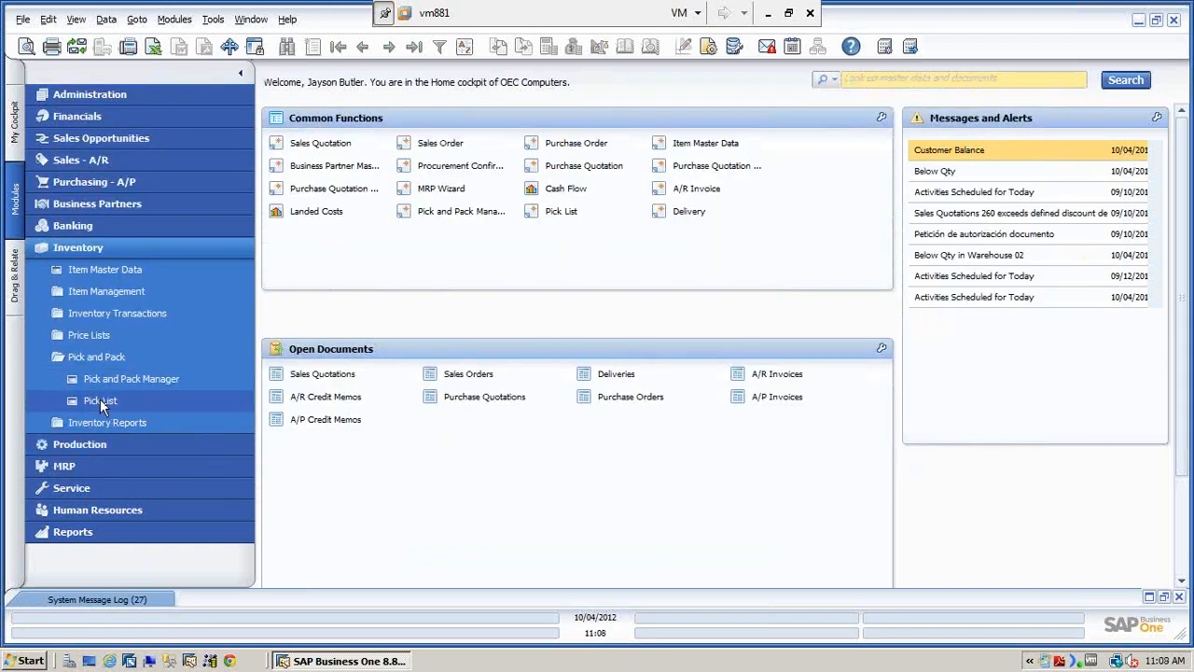
Step: Open the Pick List window and display the most recent pick list, comparing it with the preceding one
left_click(100, 401)
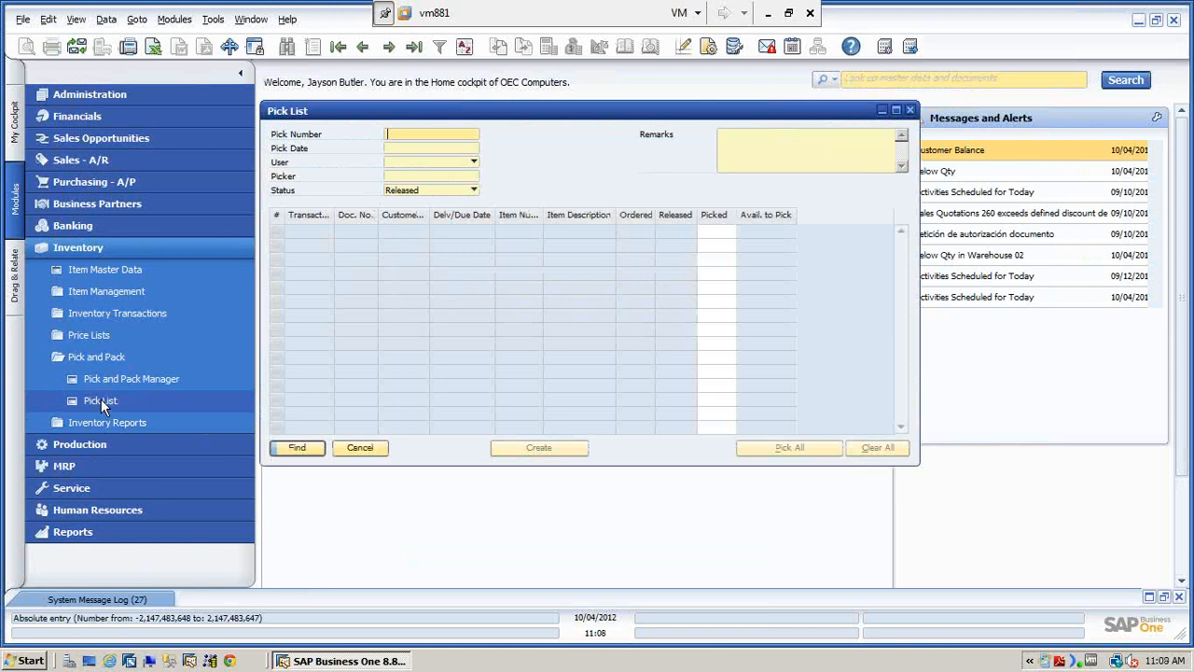
left_click(416, 47)
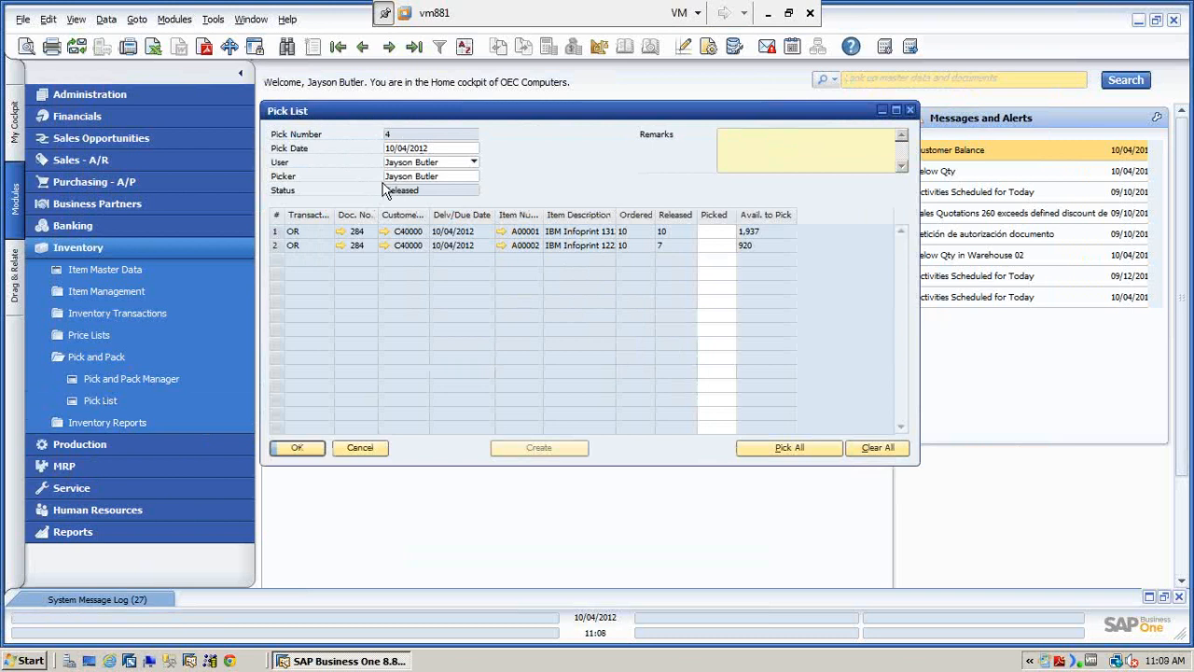
left_click(362, 48)
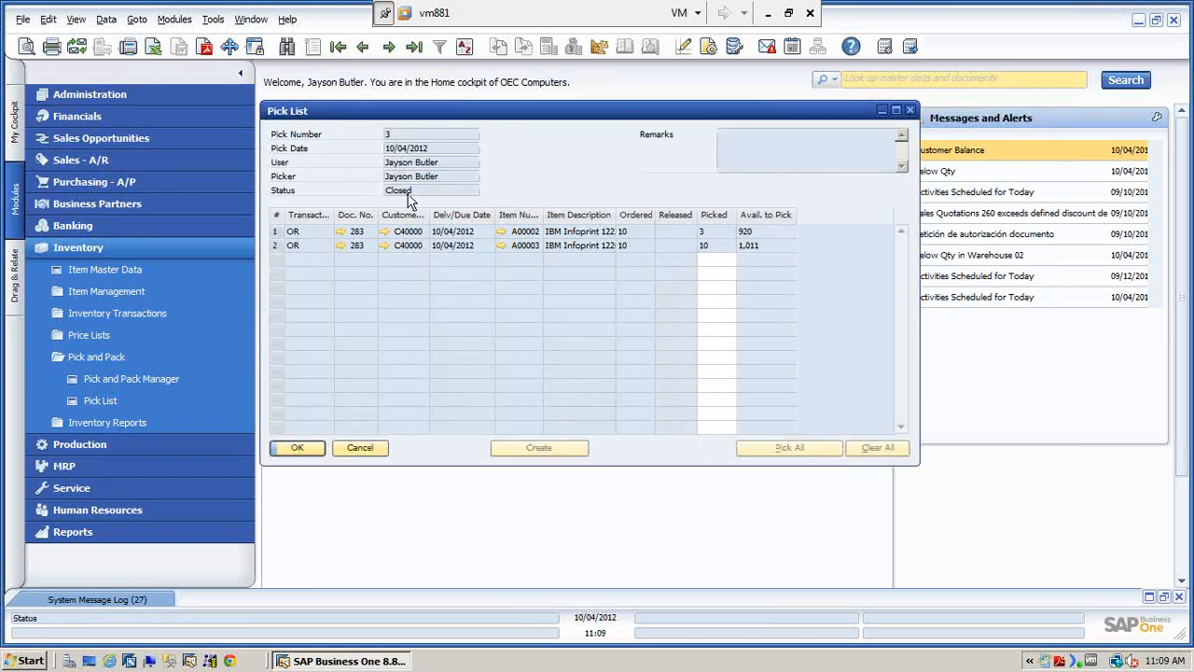
left_click(417, 52)
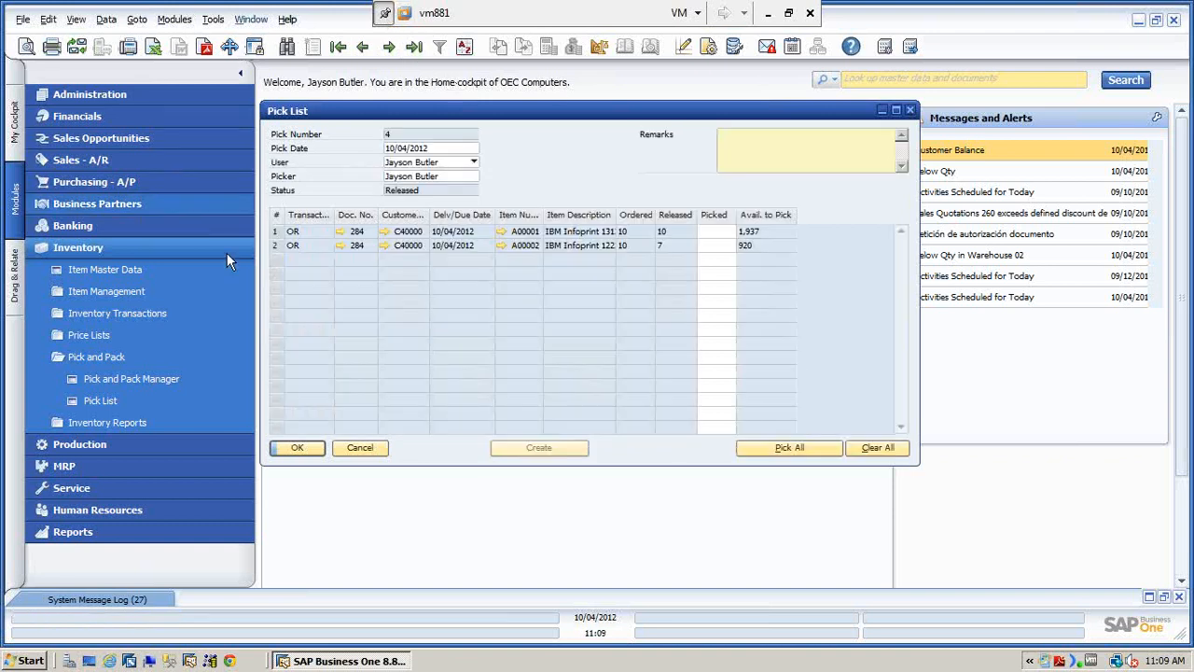
Step: Try filling in the picked quantities of all lines at once, and clear them again
left_click(724, 235)
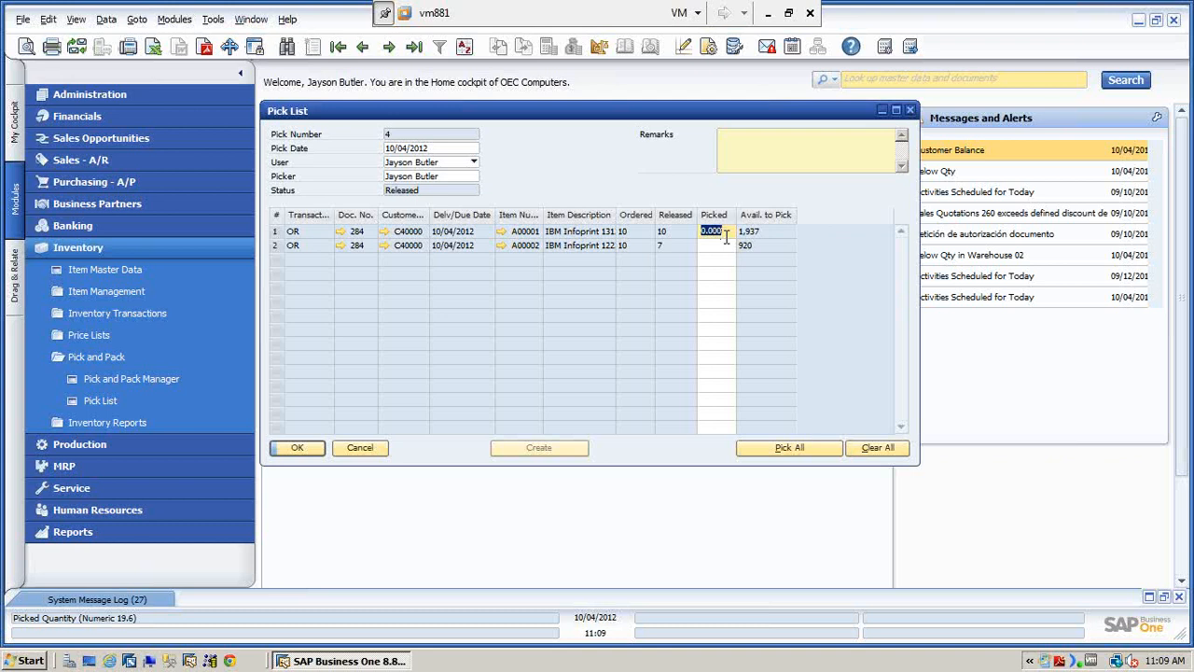
left_click(801, 450)
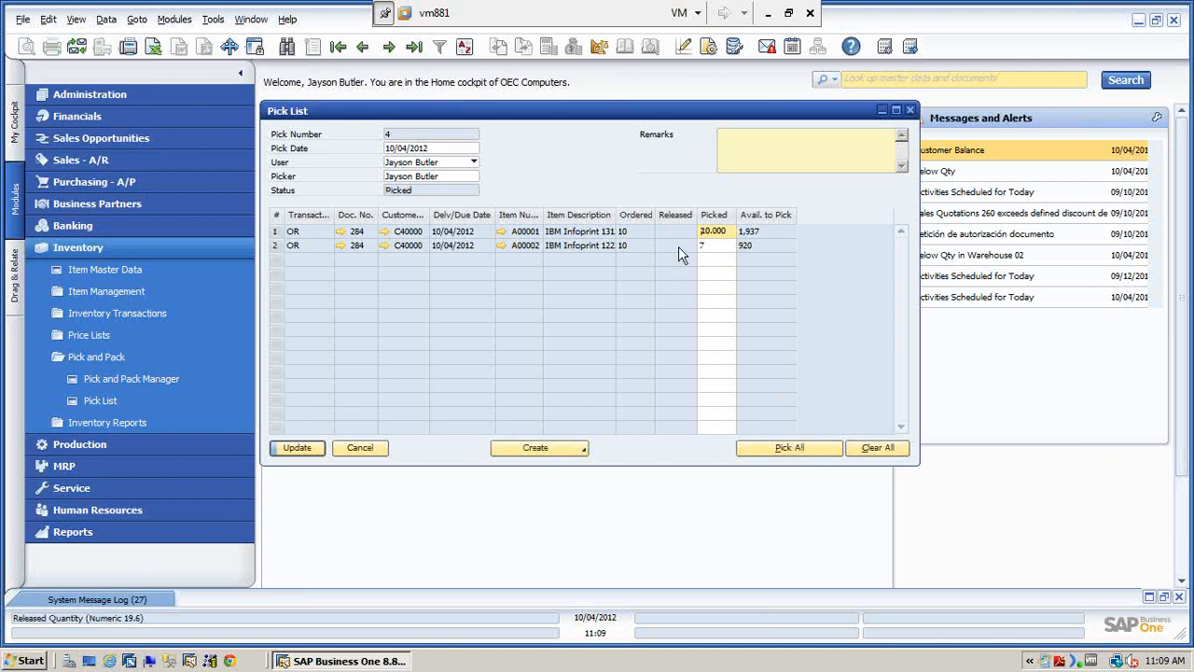
left_click(893, 448)
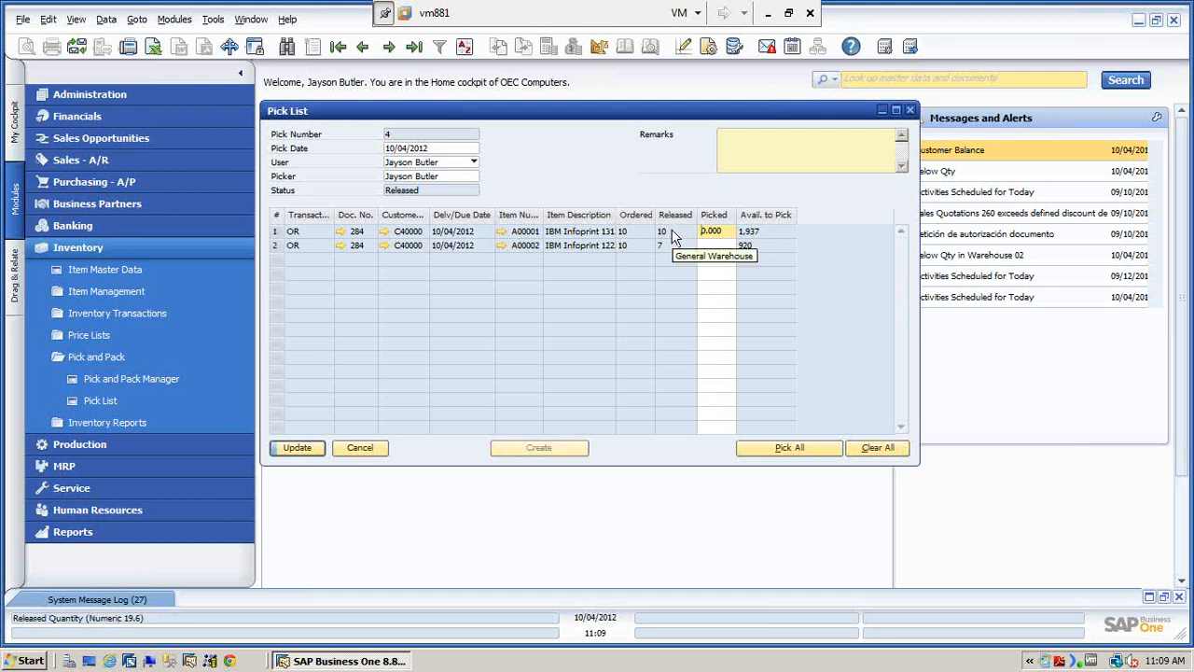
Step: Mark the full released quantities of both lines as picked and update the pick list
left_click(799, 448)
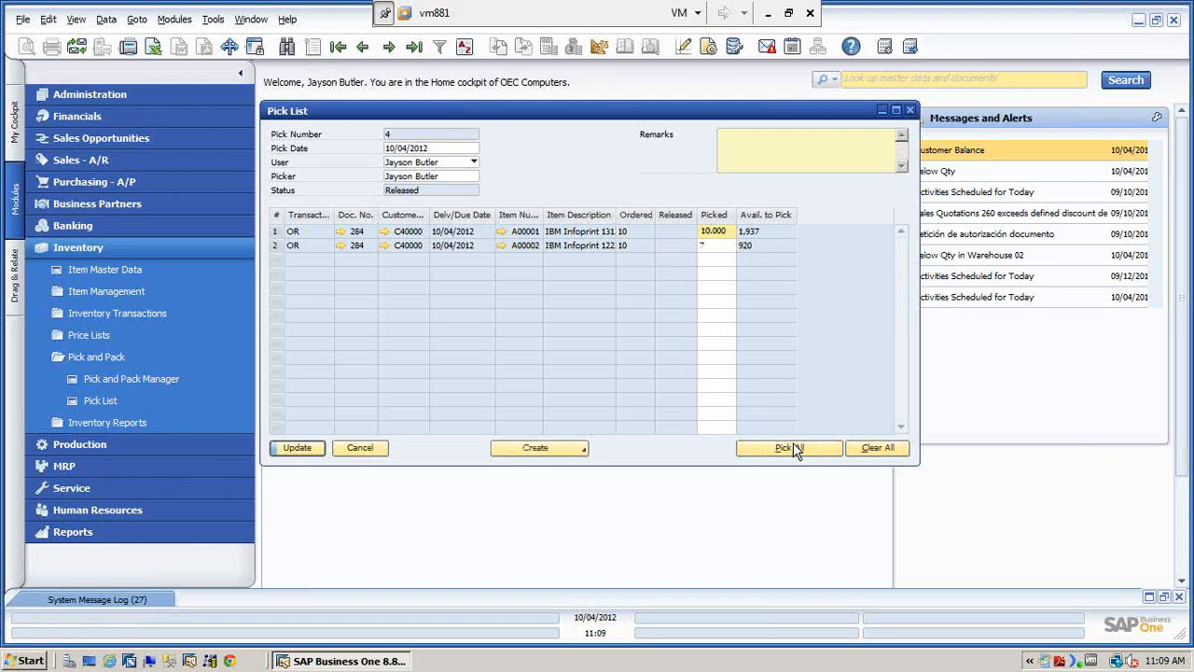
left_click(309, 451)
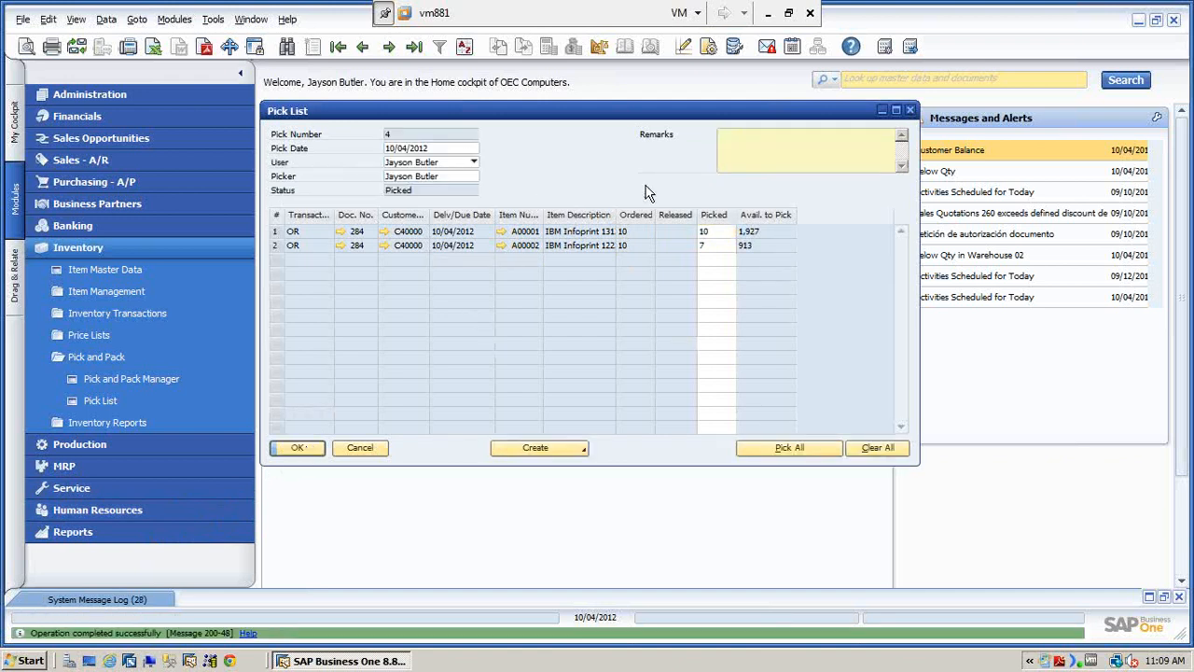
Step: View the document types that can be created from the pick list, then close it without creating any
left_click(580, 451)
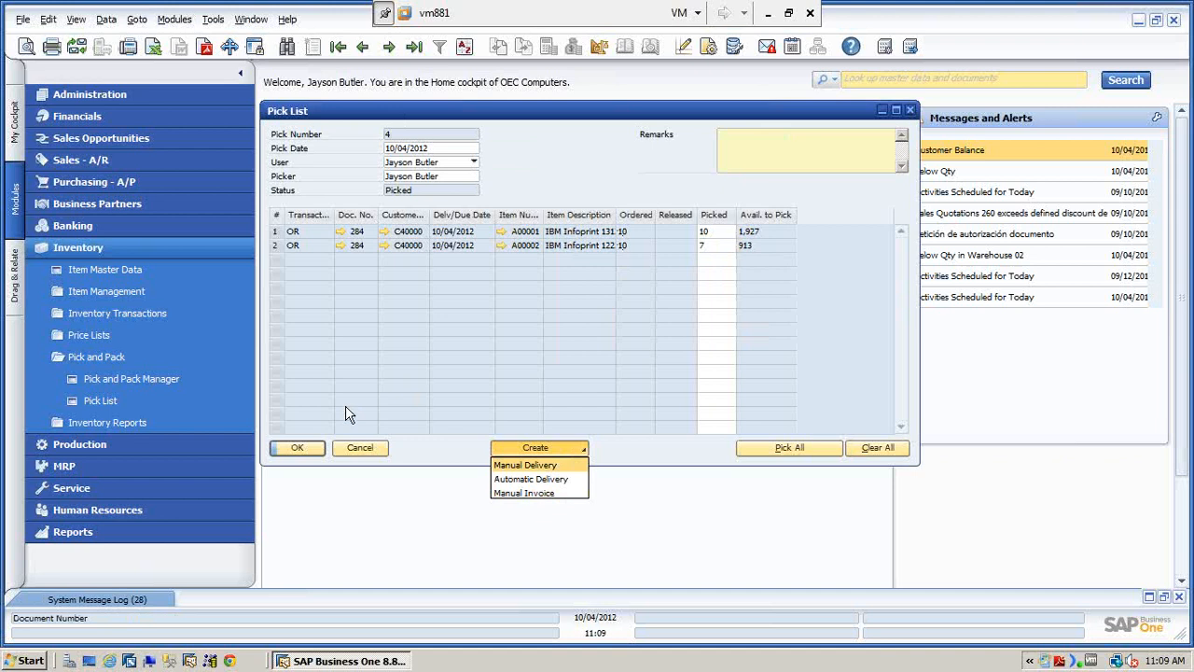
left_click(301, 452)
left_click(301, 451)
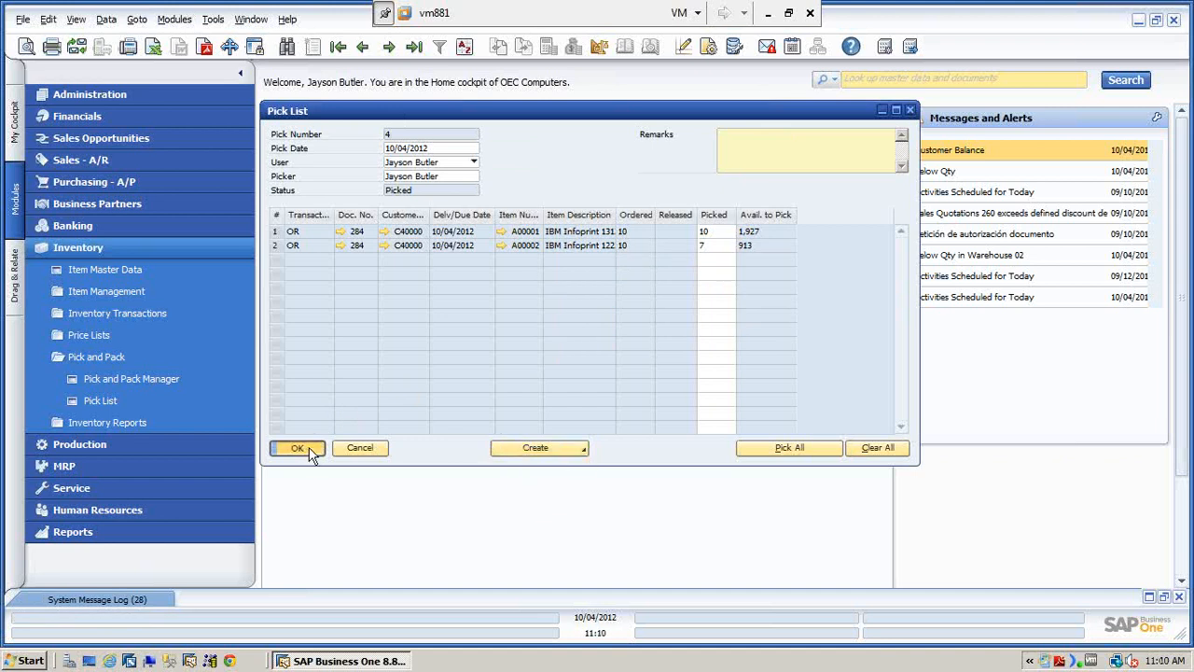
Step: Run the Pick and Pack Manager again with the same sales order criteria and check the Released list
left_click(139, 378)
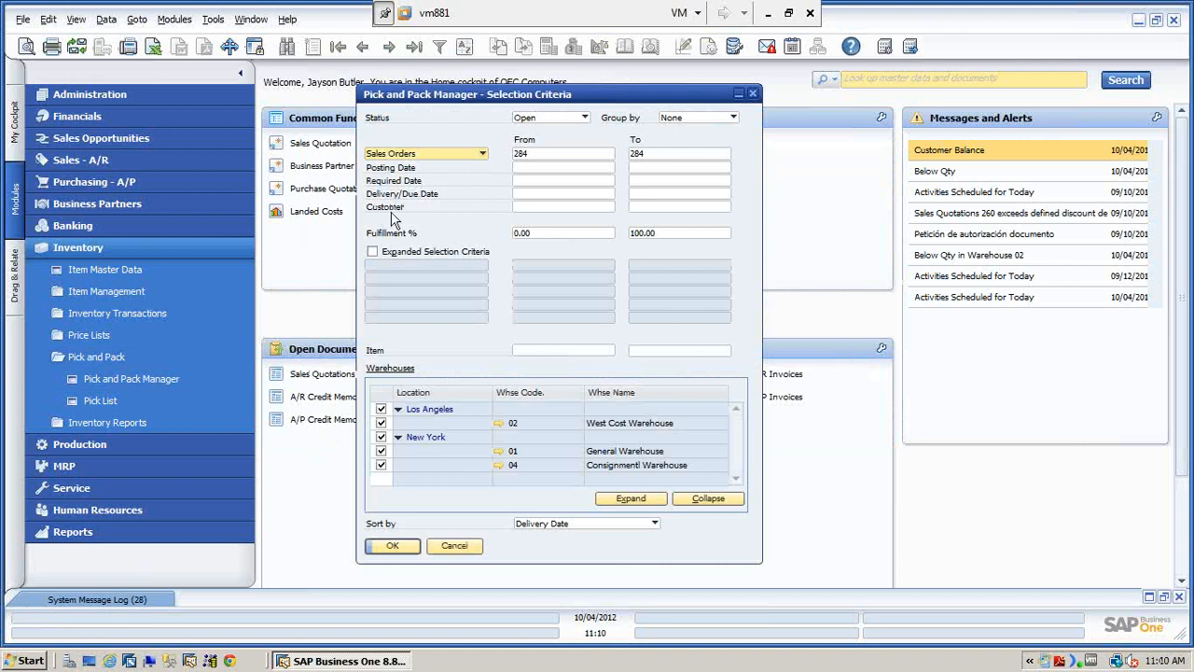
left_click(393, 547)
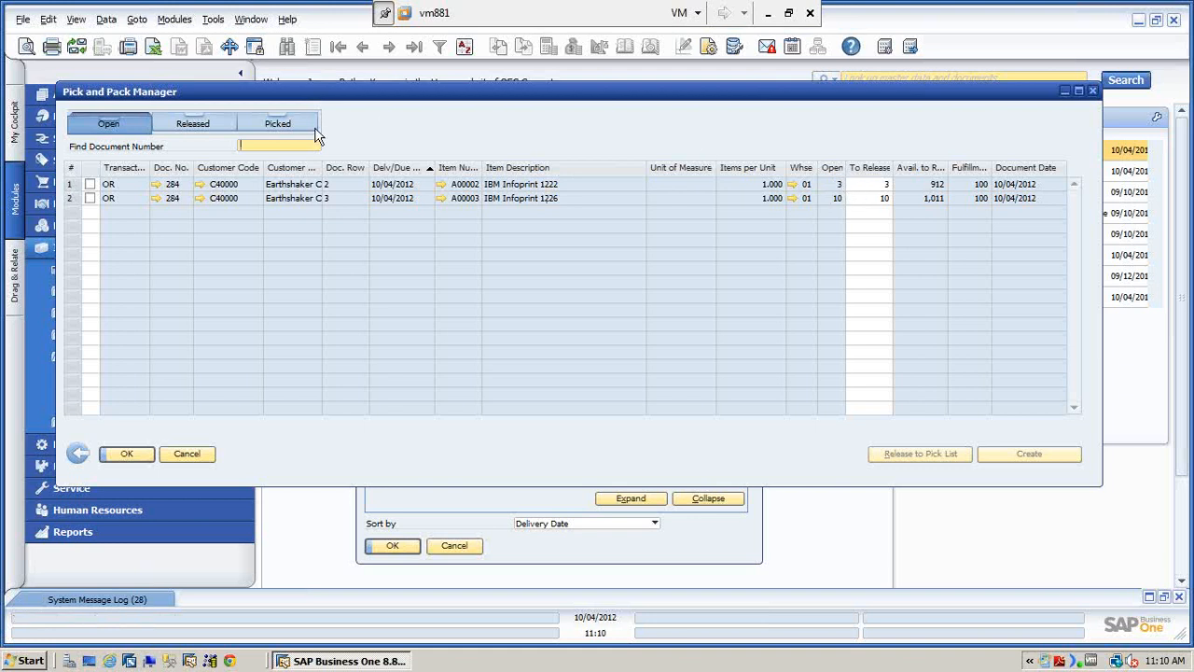
left_click(209, 129)
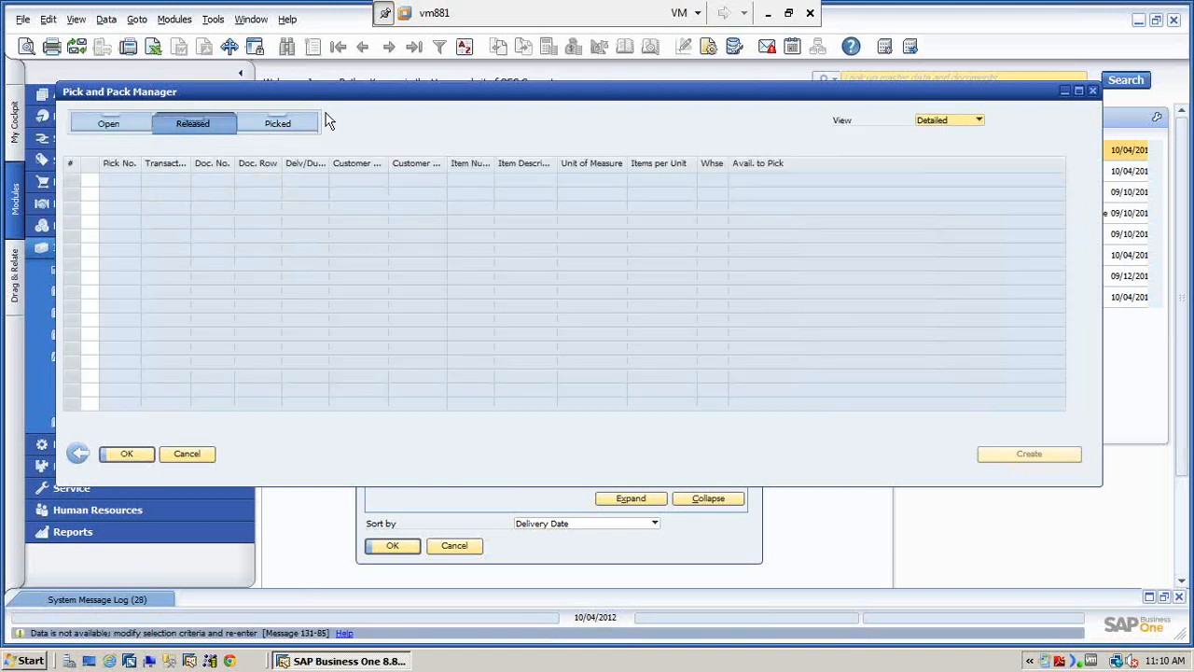
Step: Select both sales order lines in the Pick and Pack Manager's Picked list
left_click(297, 127)
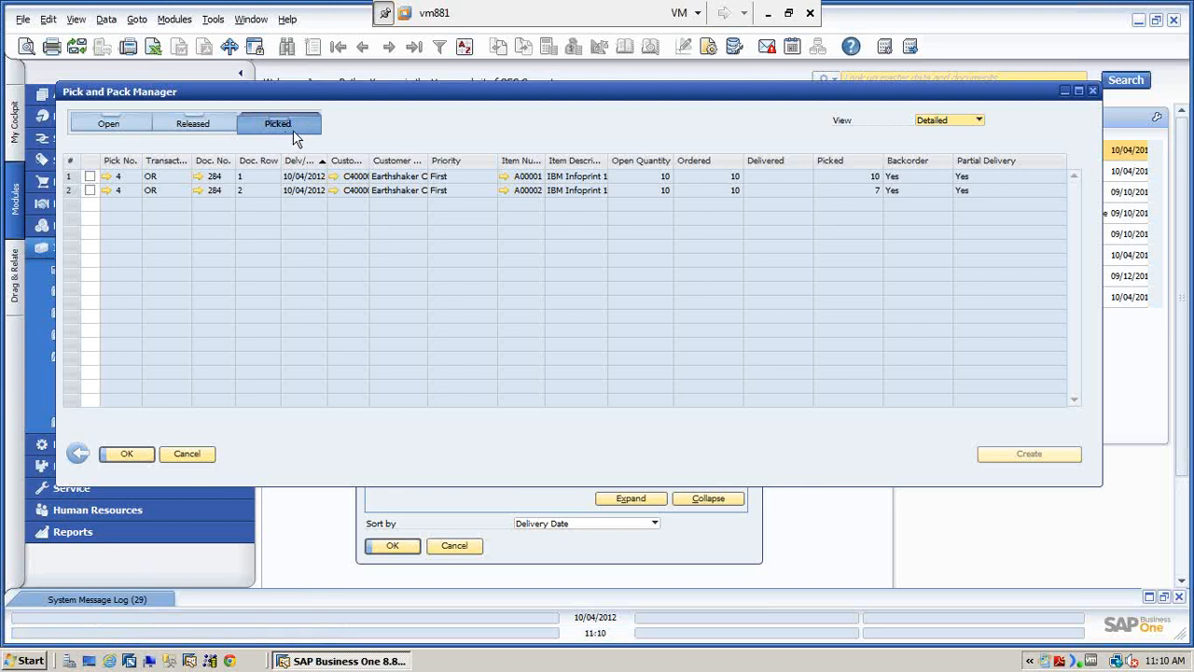
left_click(89, 176)
left_click(90, 191)
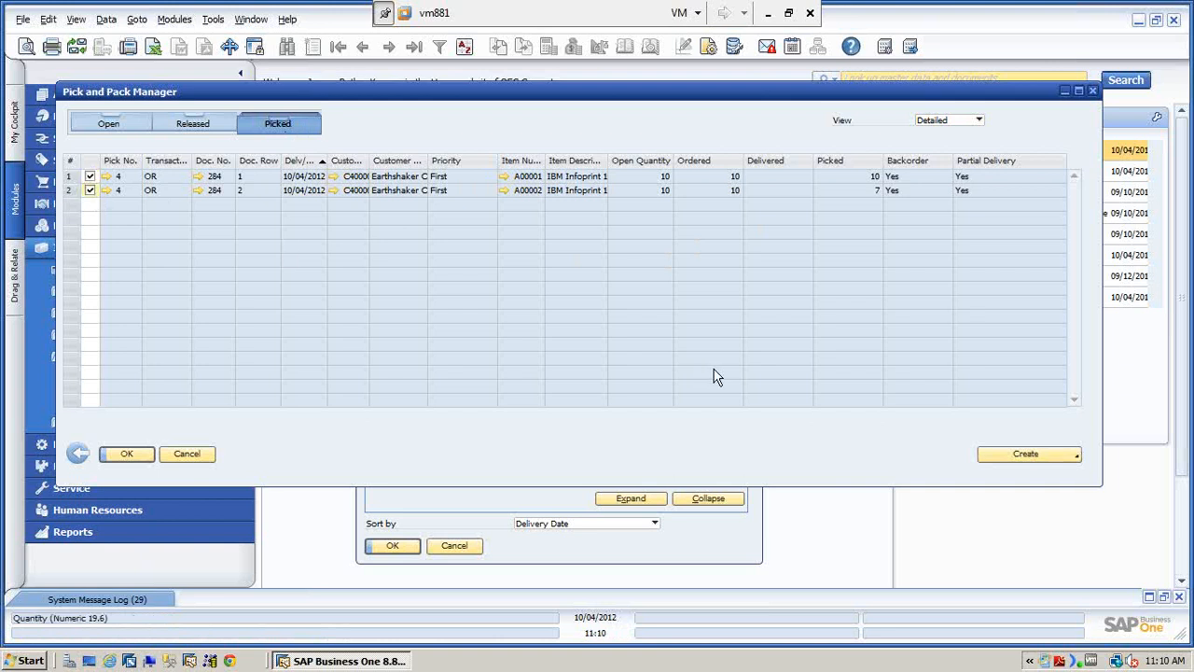
Step: Try creating an automatic delivery for the selected picked lines, and decline the confirmation
left_click(1025, 453)
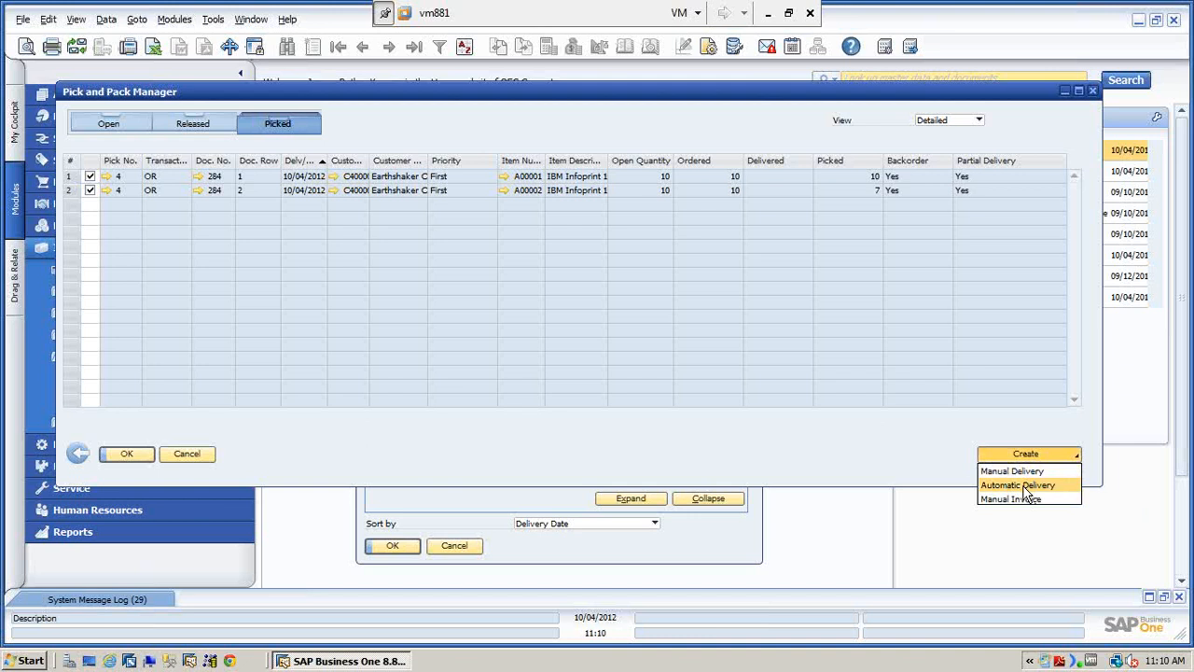
left_click(1024, 485)
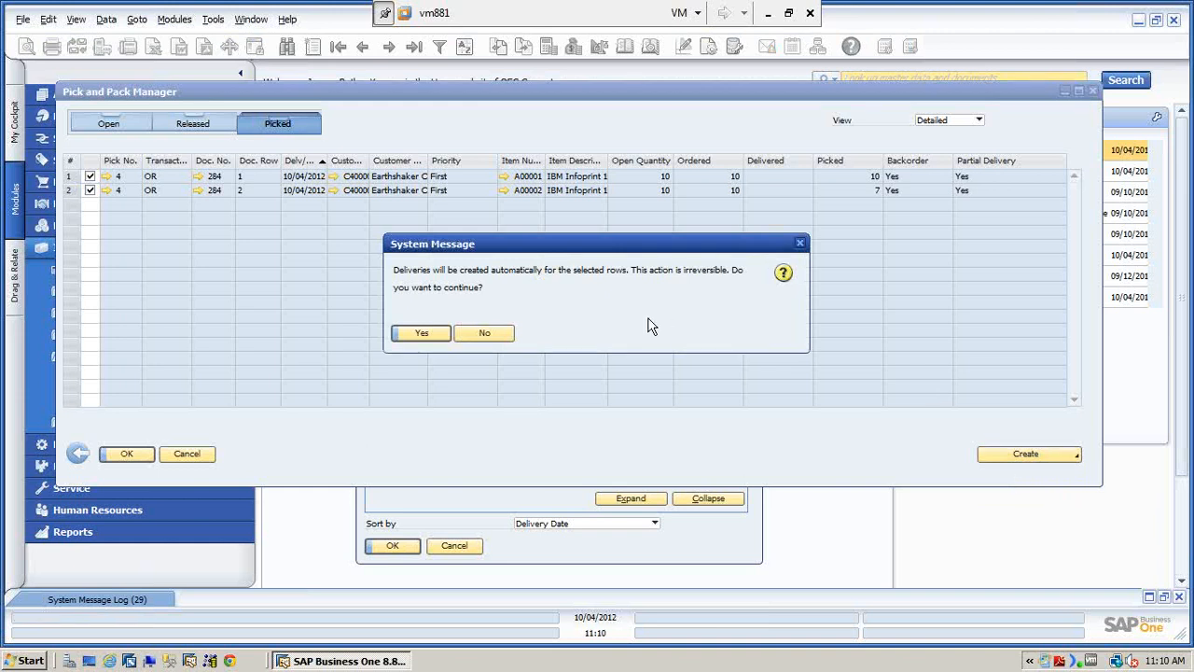
left_click(484, 333)
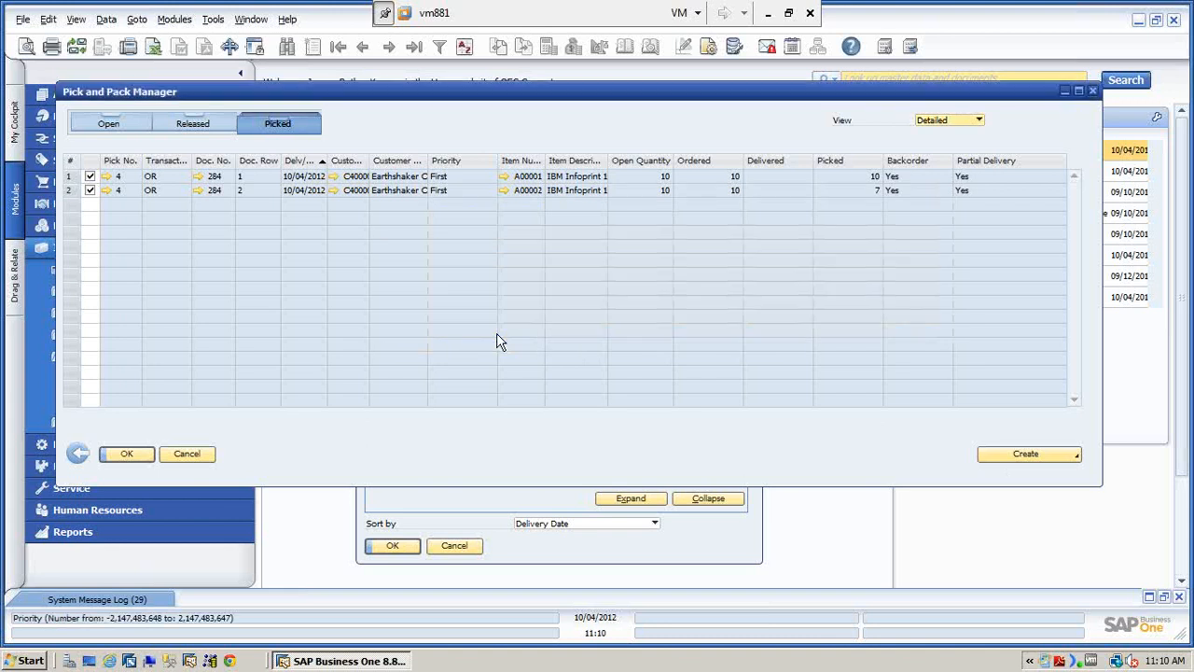
Step: Create a manual delivery from both picked lines and review its logistics, accounting and contents details
left_click(1041, 458)
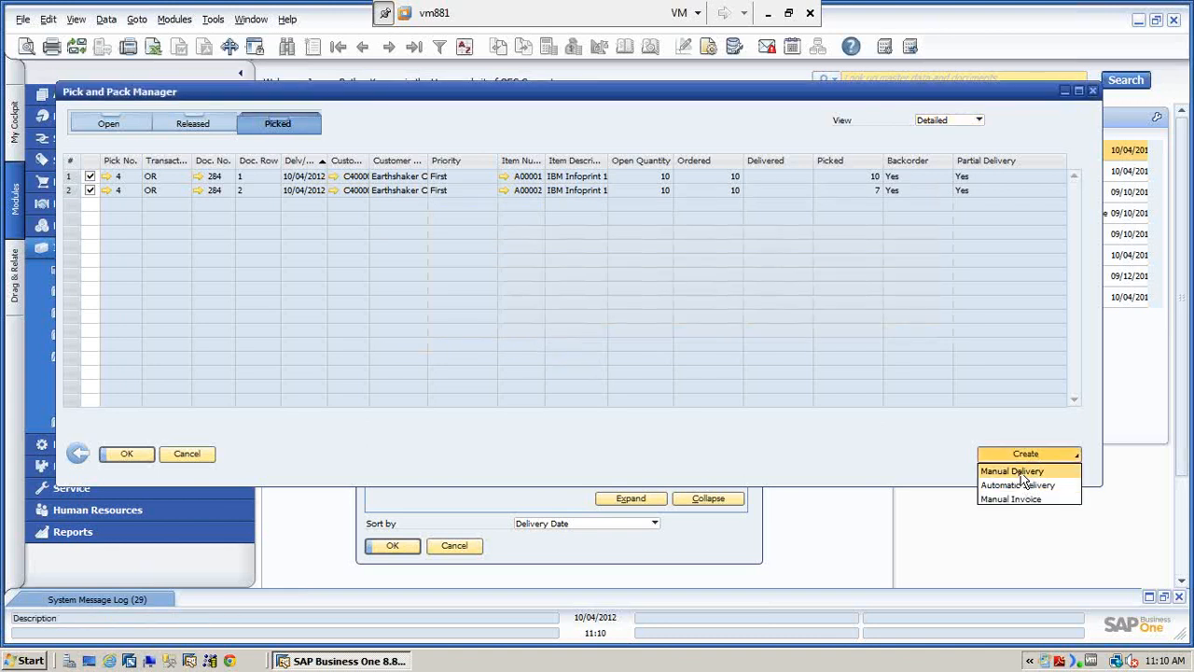
left_click(1024, 474)
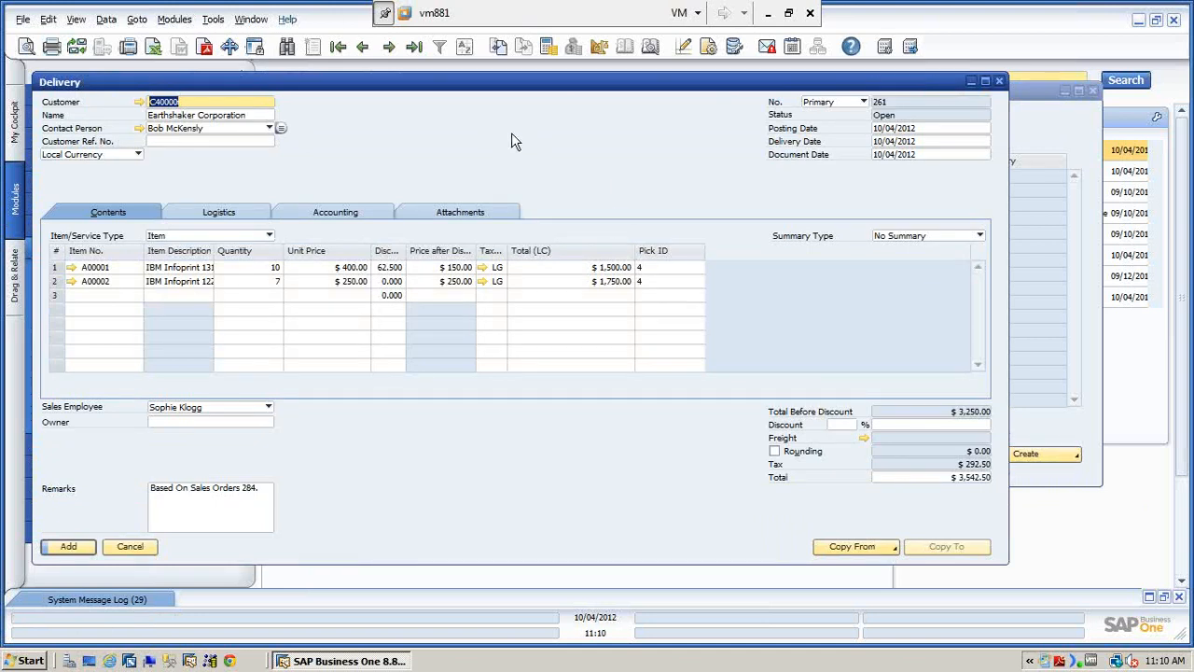
left_click(228, 213)
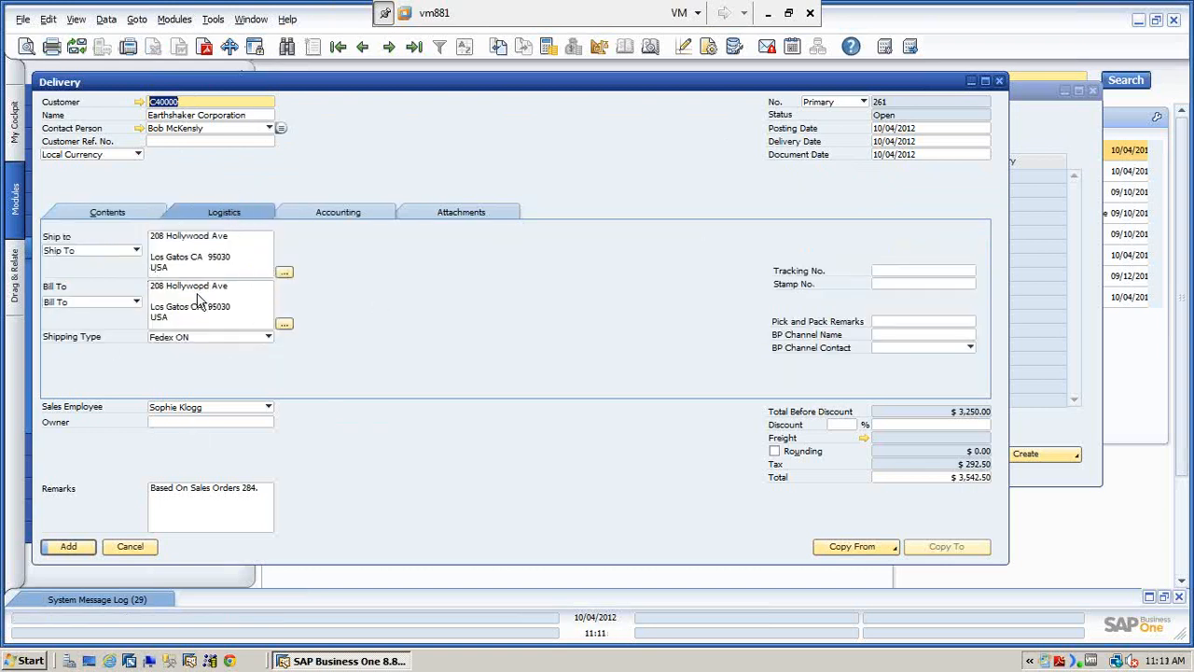
left_click(339, 218)
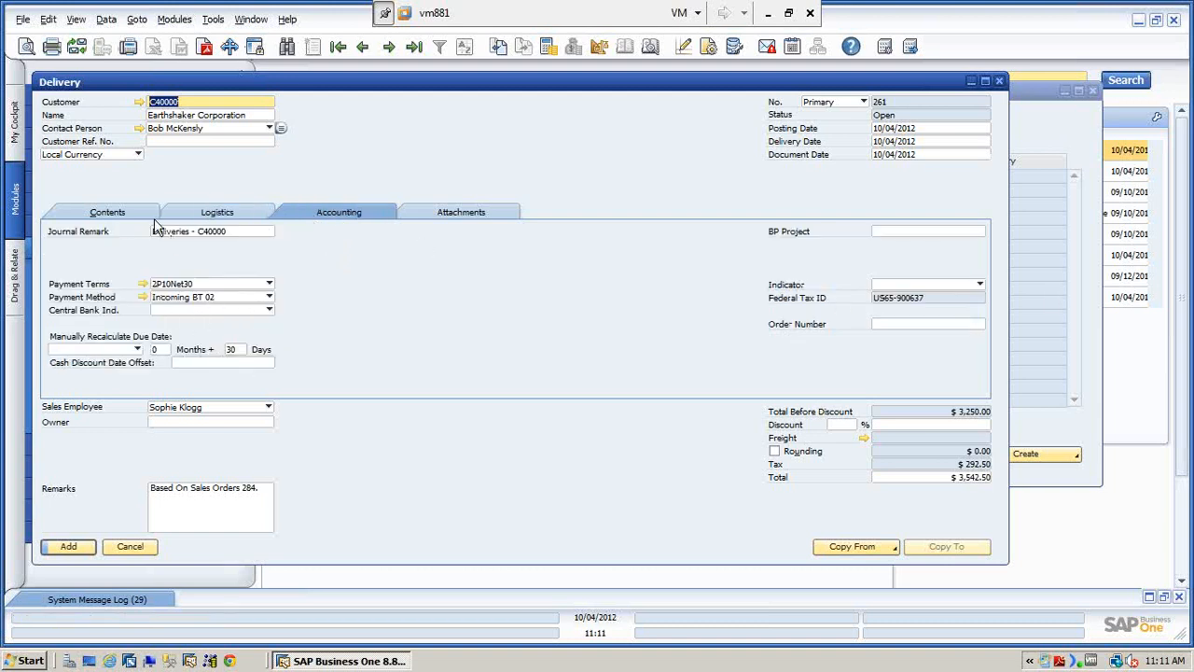
left_click(110, 213)
left_click_drag(349, 78, 348, 72)
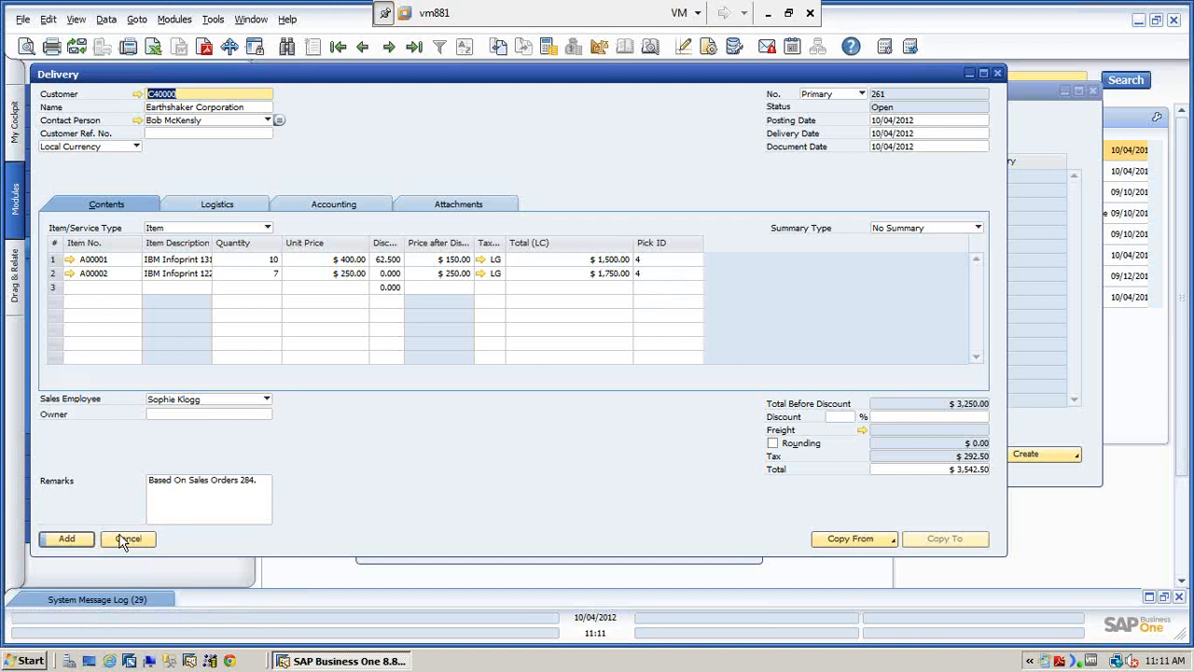
Step: Add the delivery document, accept that it is final, and close the Pick and Pack Manager
left_click(67, 539)
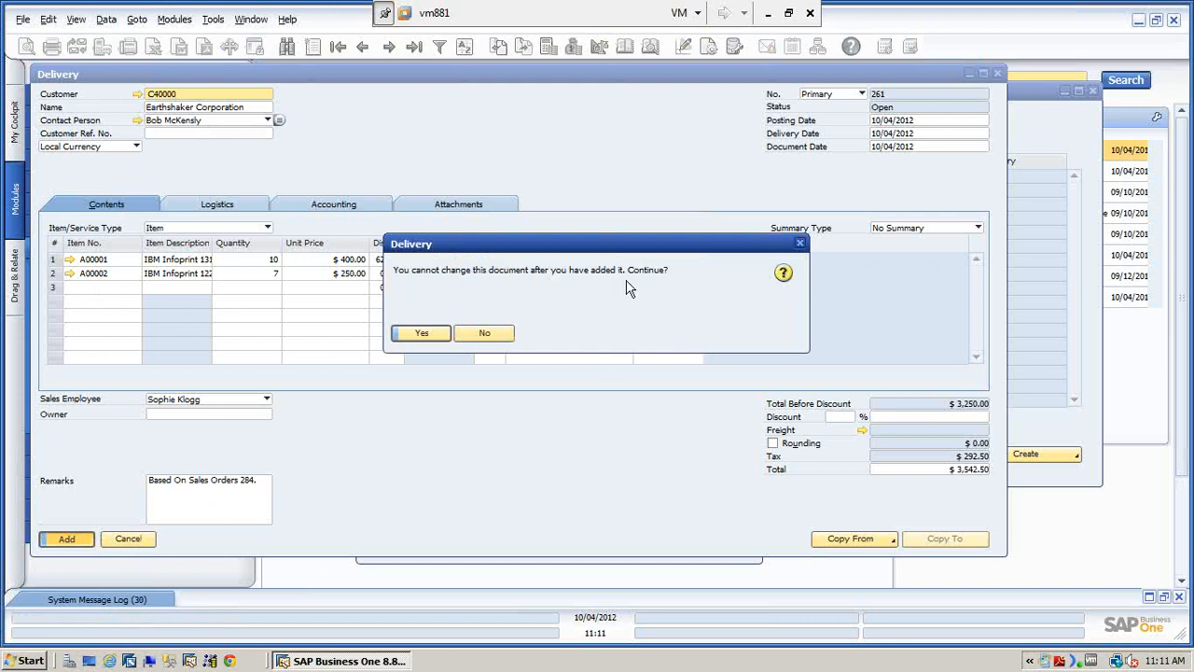
left_click(423, 336)
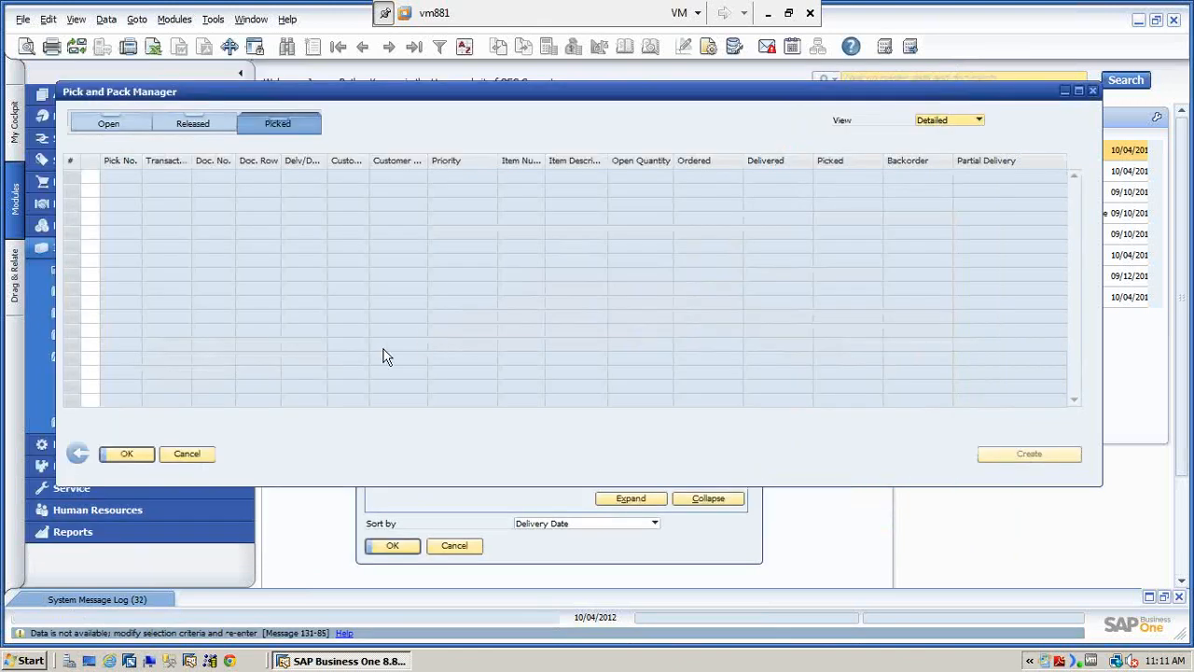
left_click(189, 453)
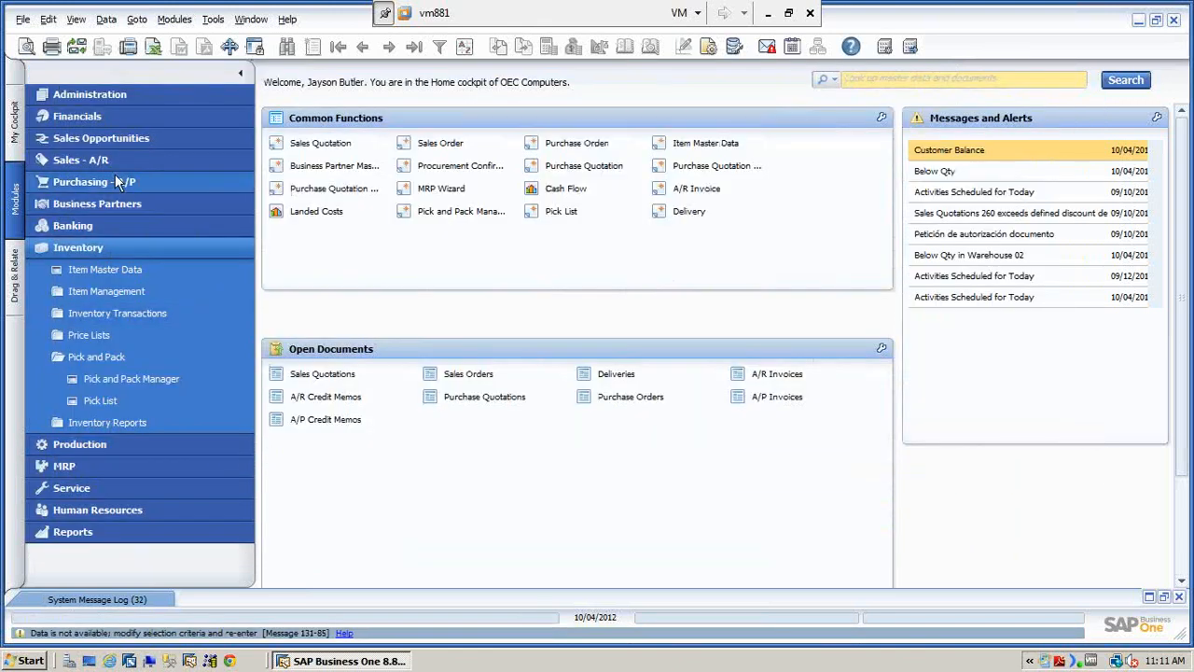
Step: Open the last delivery record, examine the journal entry linked to its journal remark, and close both
left_click(97, 158)
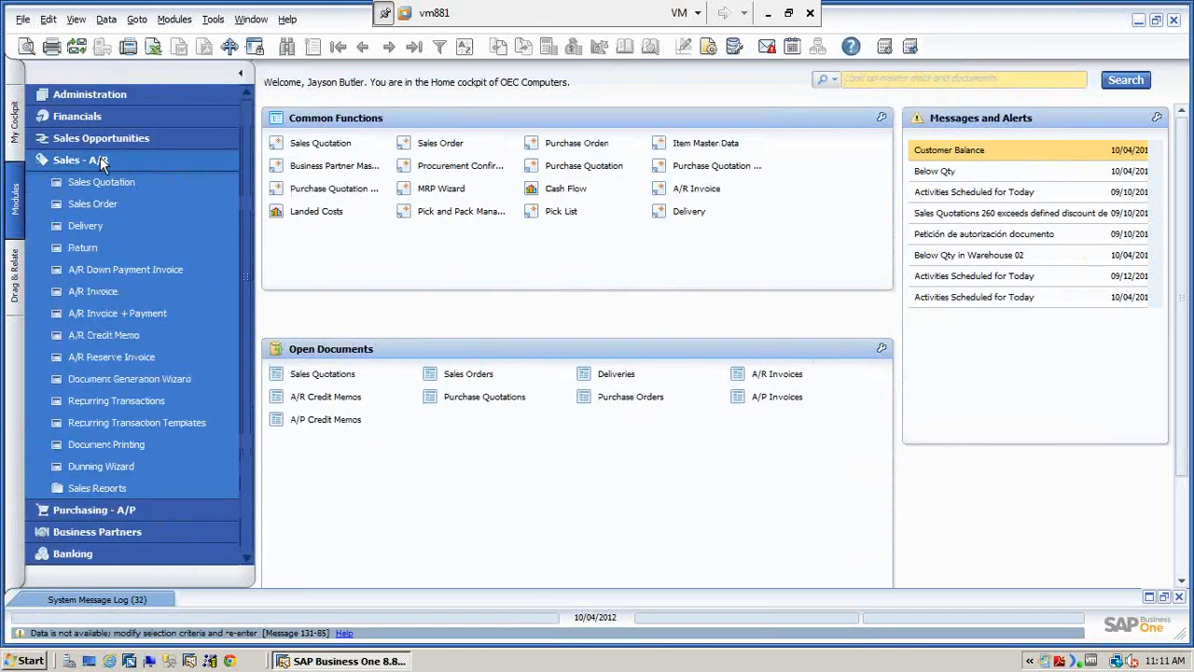
left_click(86, 226)
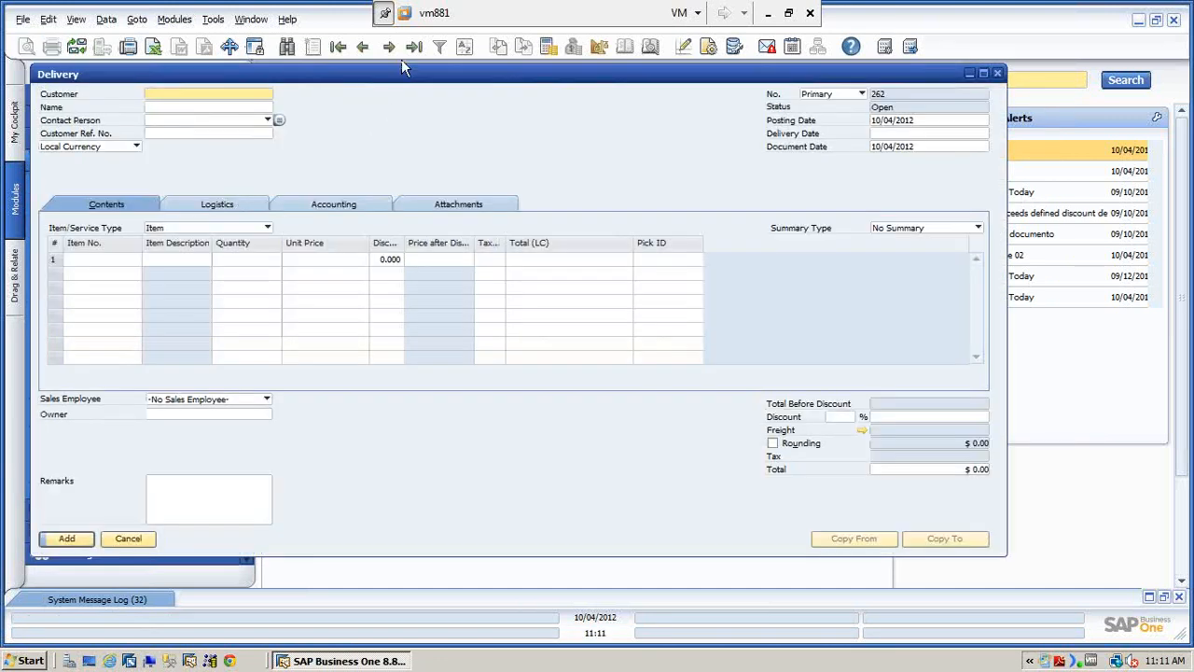
left_click(414, 52)
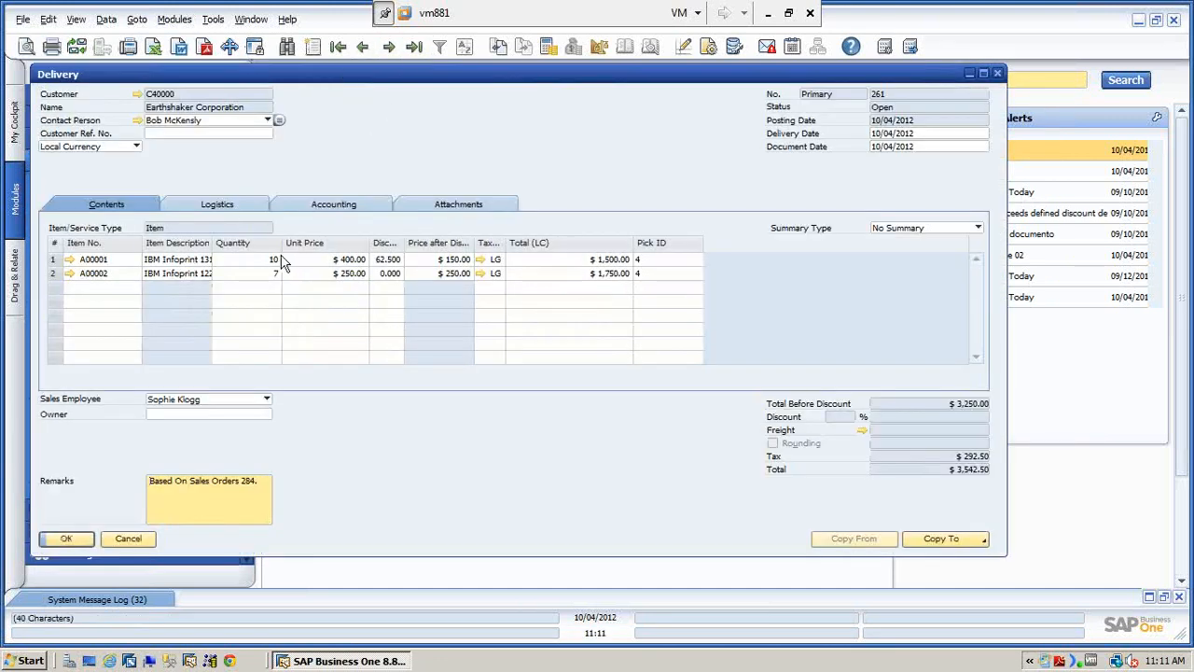
left_click(340, 206)
left_click(140, 225)
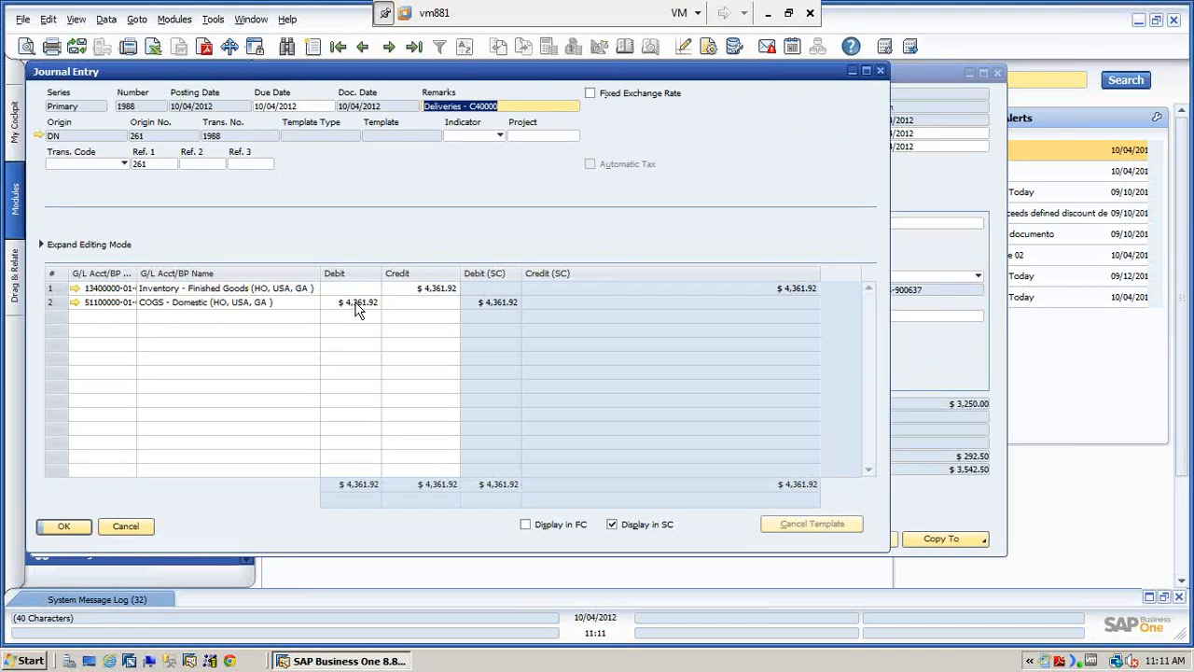
left_click(124, 525)
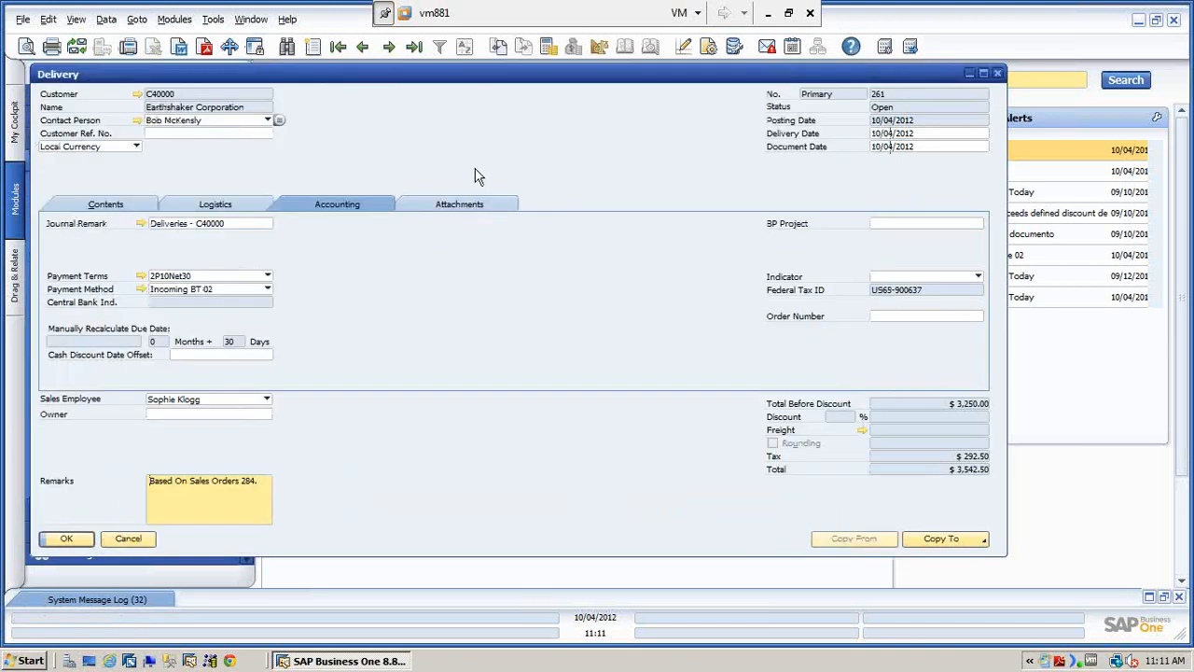
left_click(125, 540)
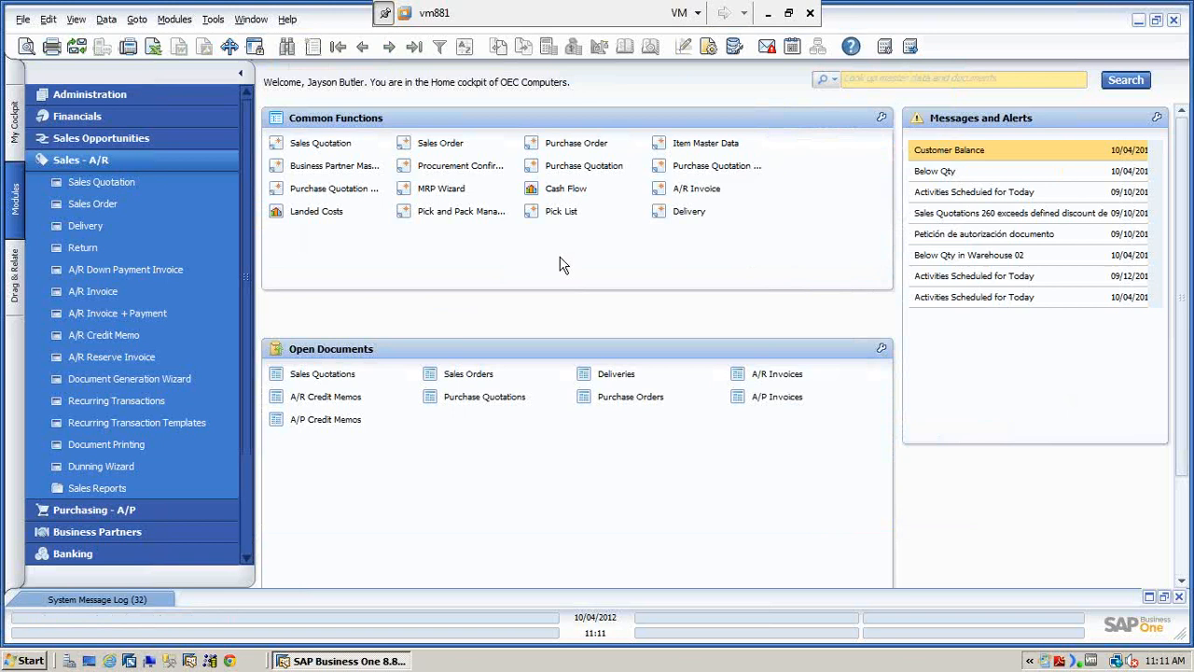
Step: Open the last sales order, check its lines' open quantities and relationship map, and close it
left_click(103, 204)
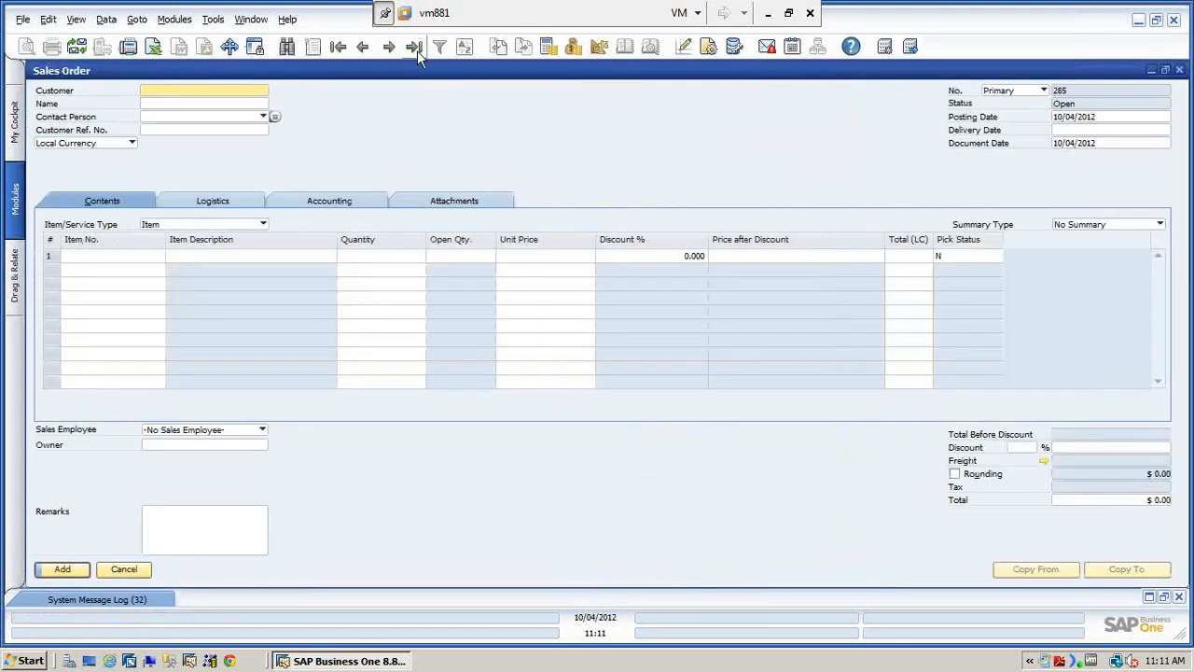
left_click(416, 51)
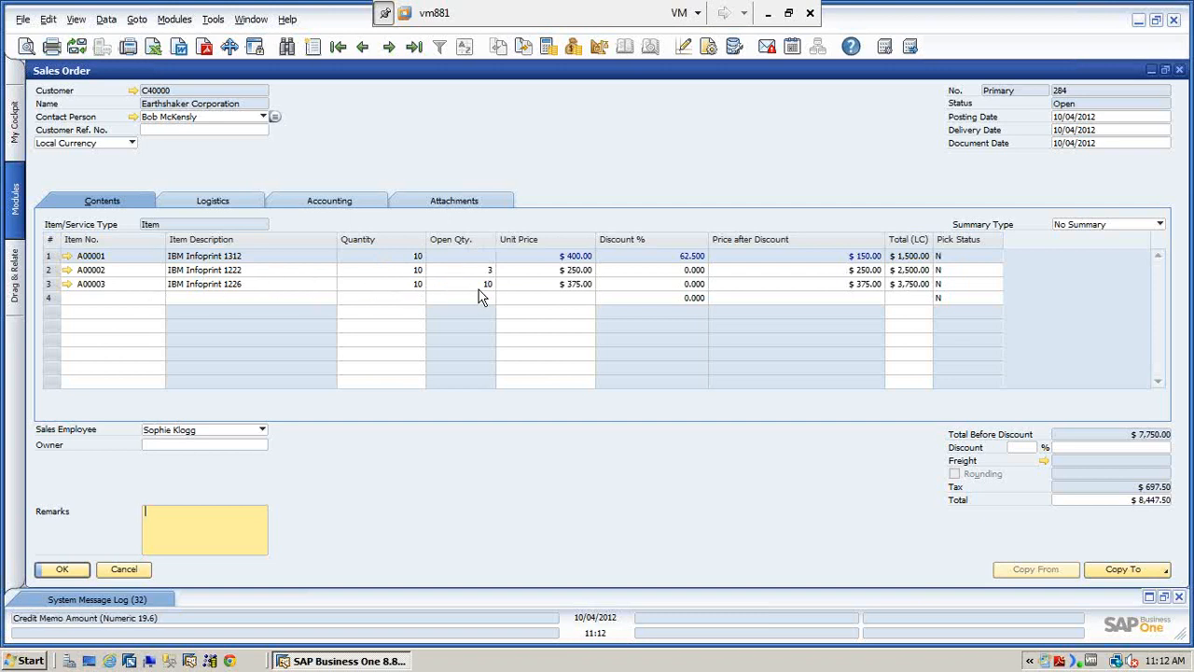
right_click(481, 122)
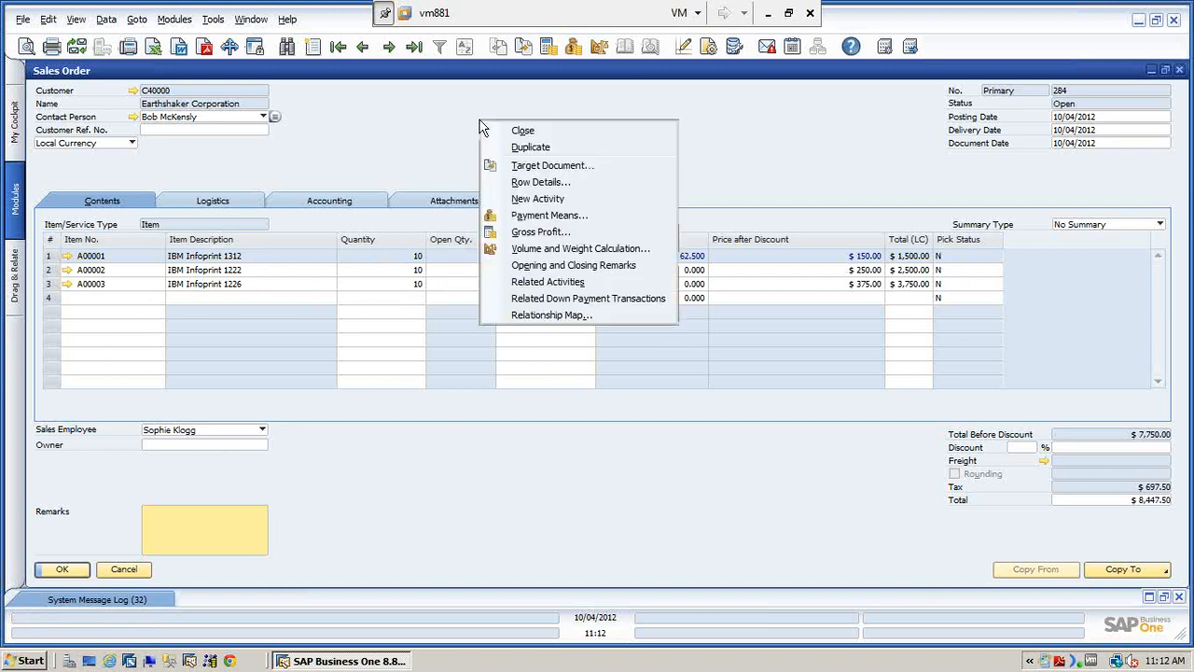
left_click(539, 314)
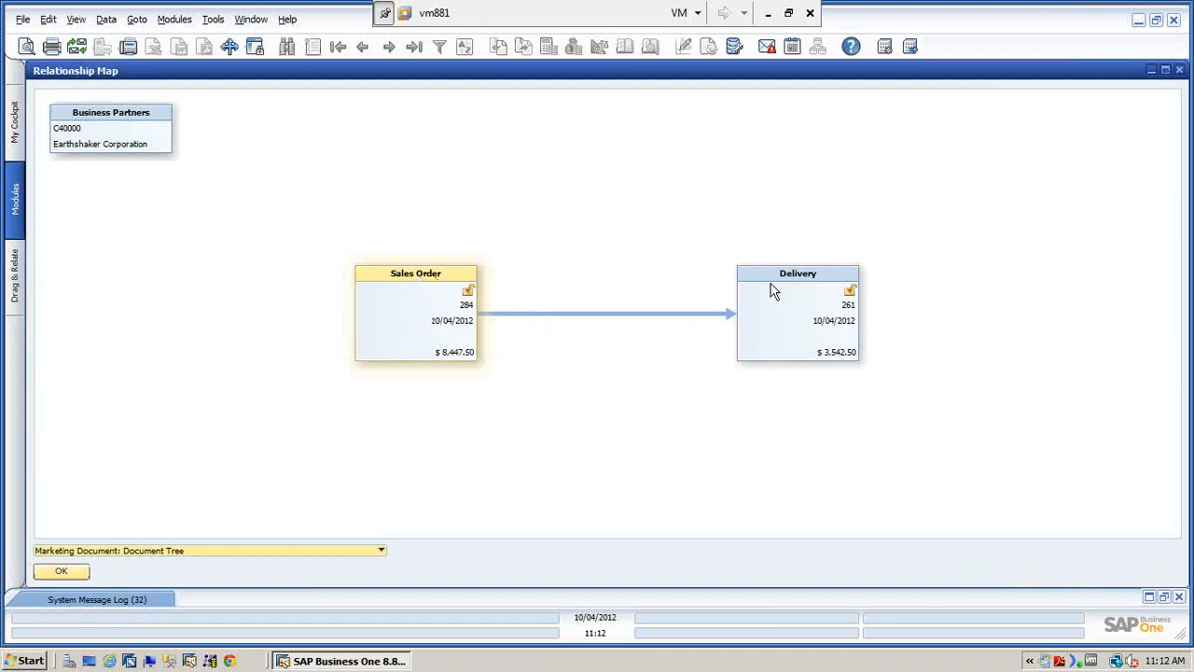
left_click(1180, 70)
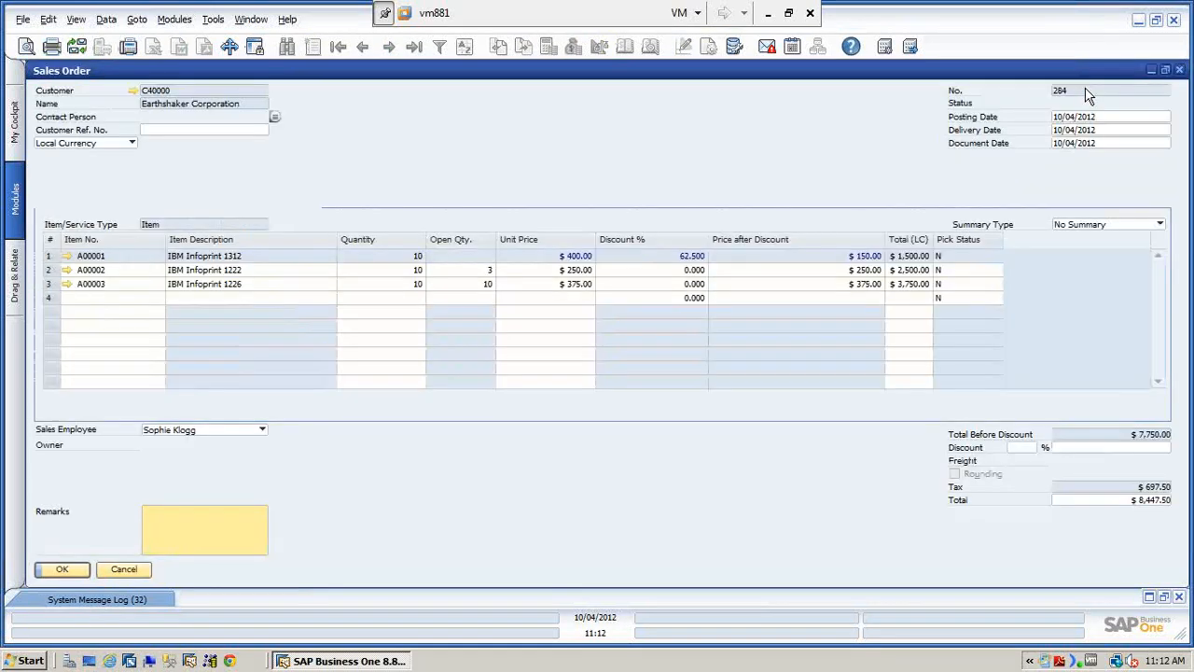
left_click(126, 571)
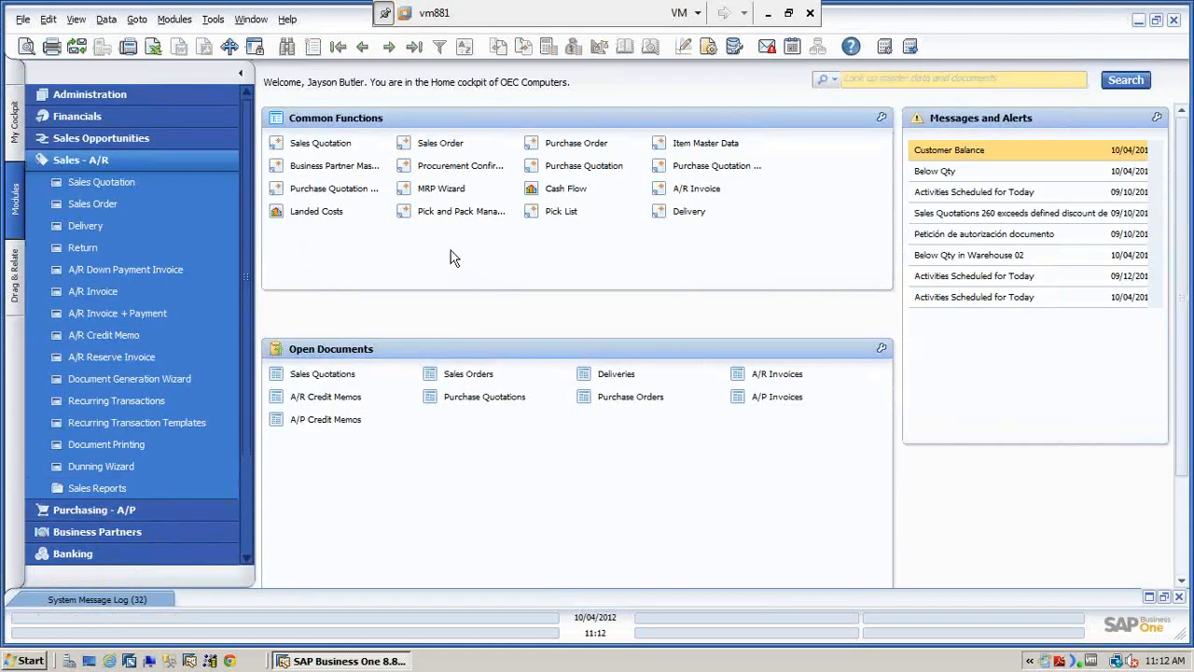
Step: Run the Pick and Pack Manager for open lines, keeping the same sales order criteria
left_click(148, 160)
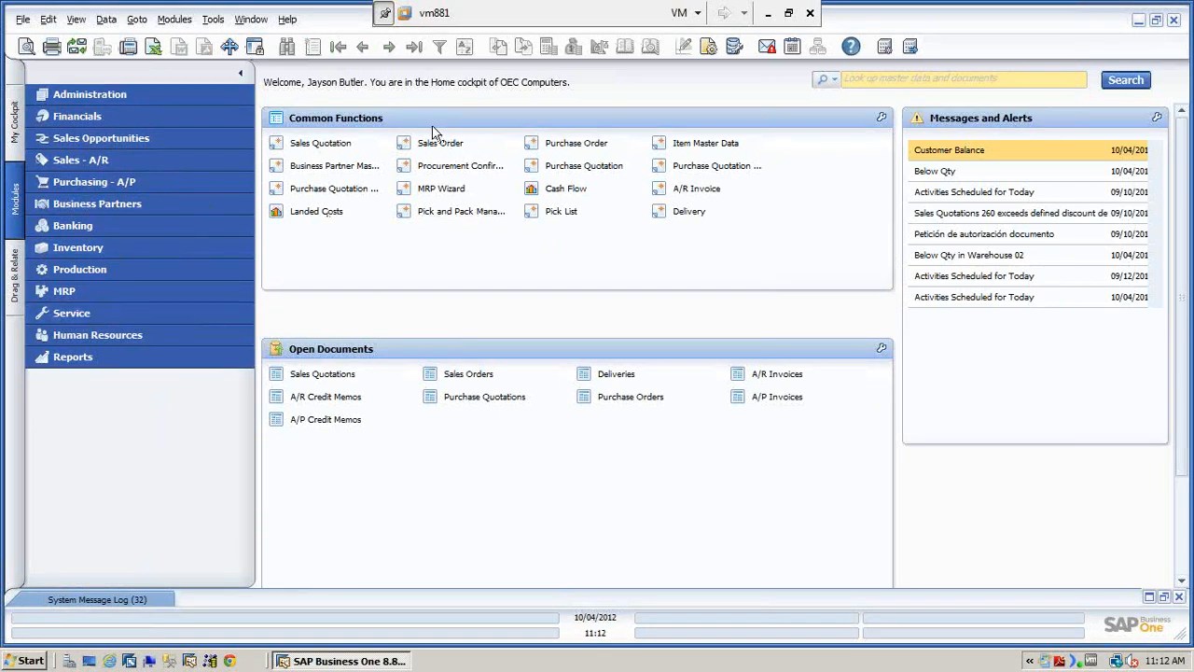
left_click(448, 213)
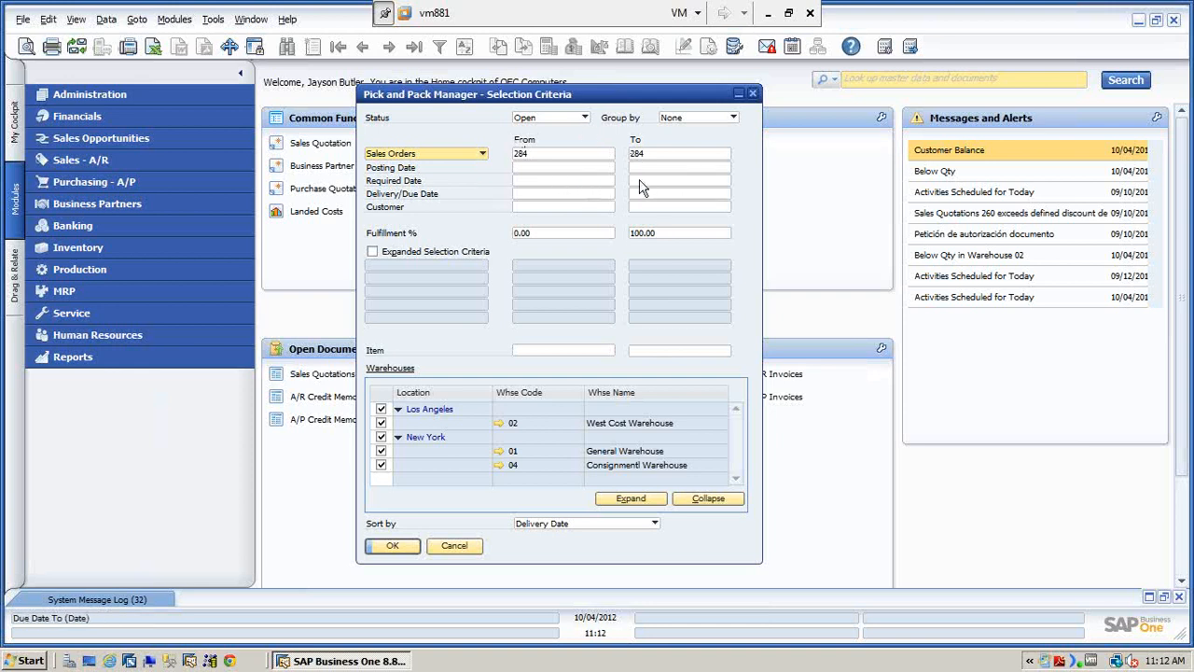
left_click(393, 551)
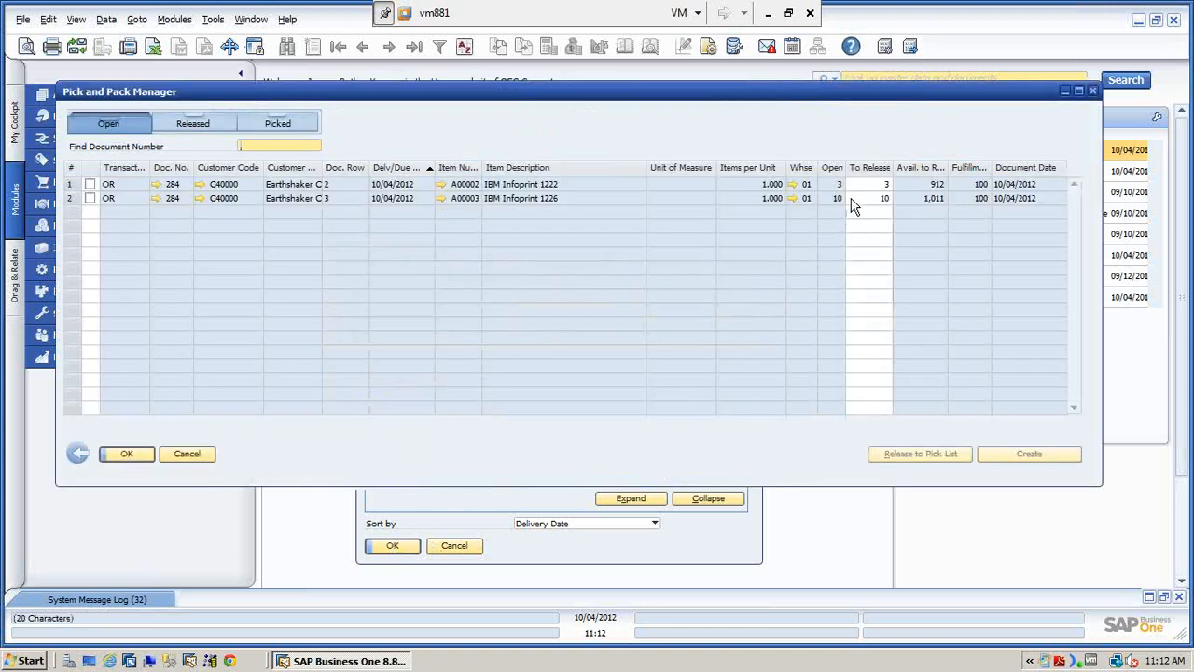
Step: Release the remaining open quantities of items A00002 and A00003 to a new pick list with the default details
left_click(90, 185)
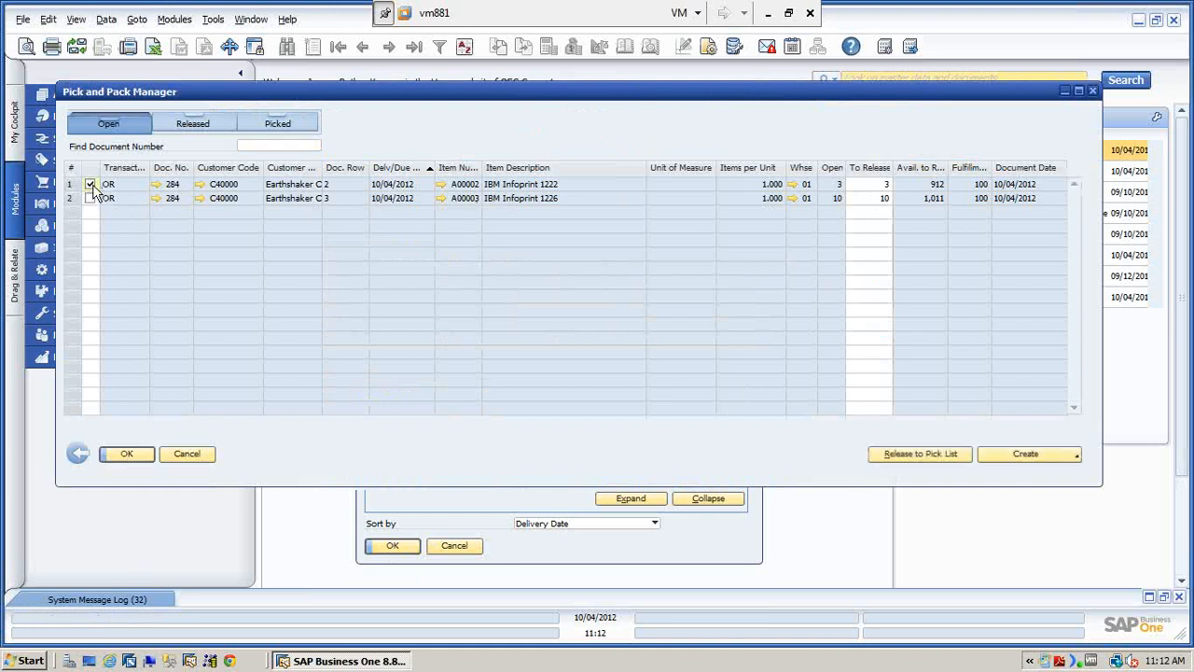
left_click(90, 199)
left_click(933, 454)
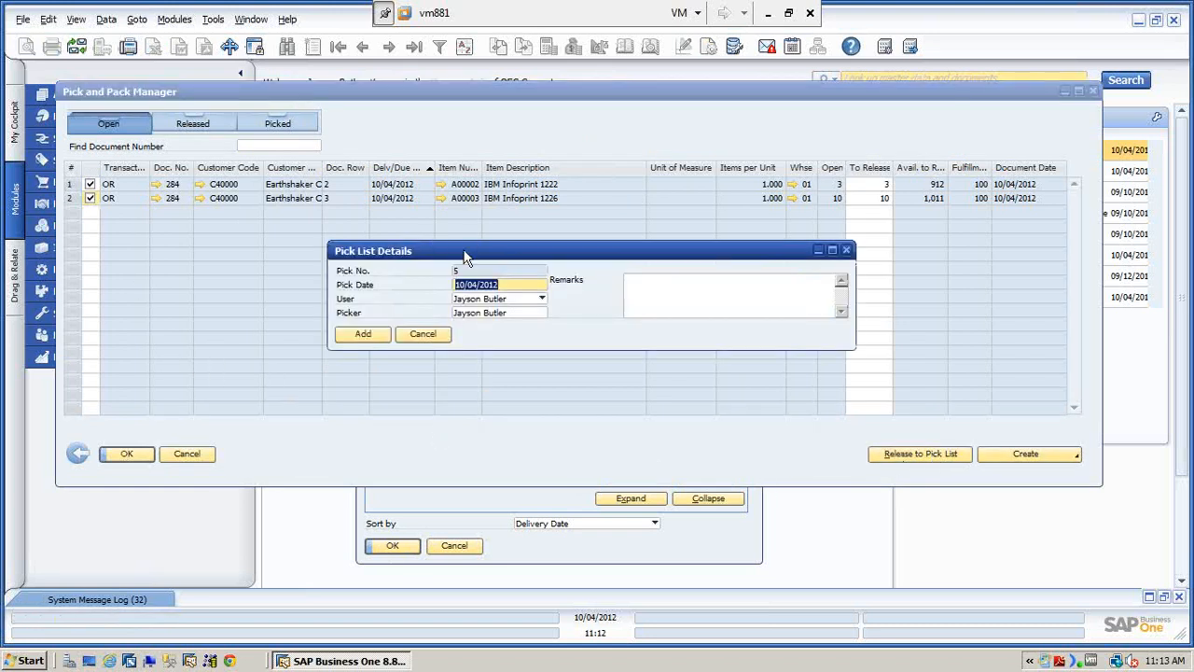
left_click(378, 336)
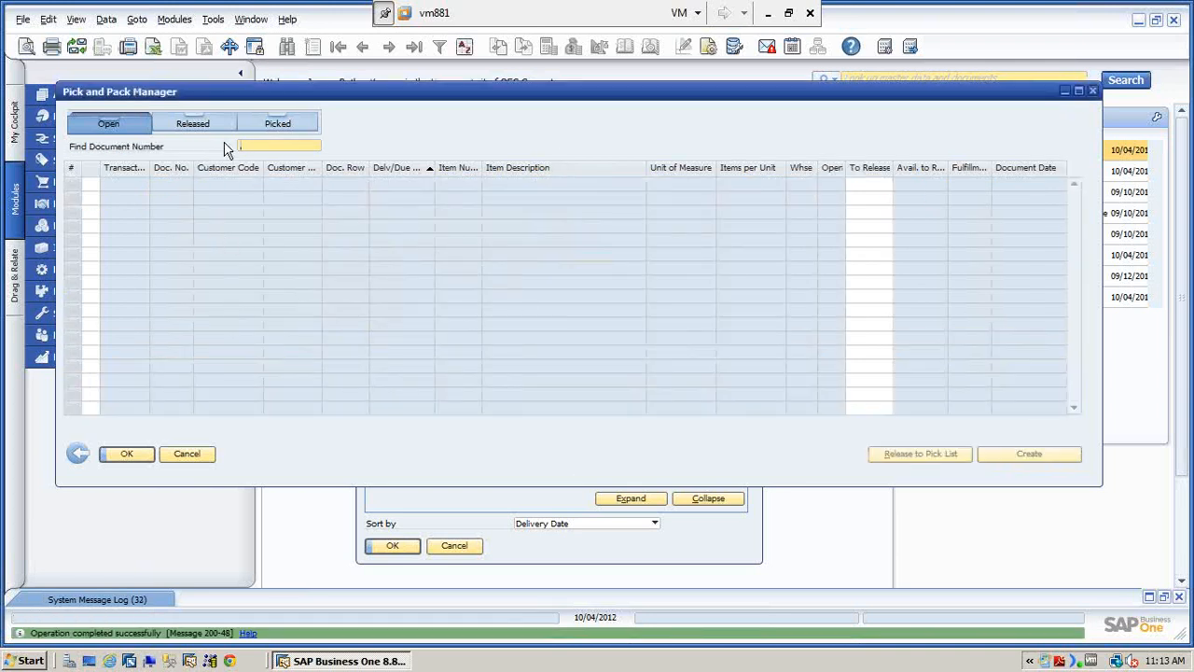
Step: Check the Released and Picked lists for the sales order's lines, and close the Pick and Pack Manager
left_click(204, 125)
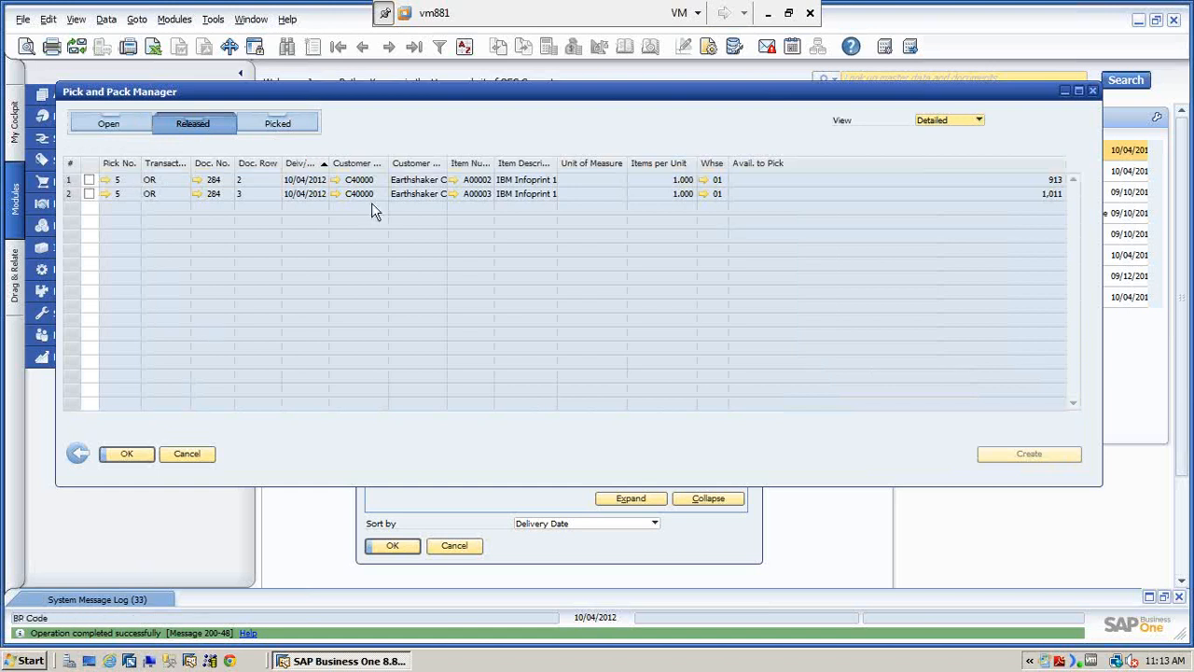
left_click(285, 123)
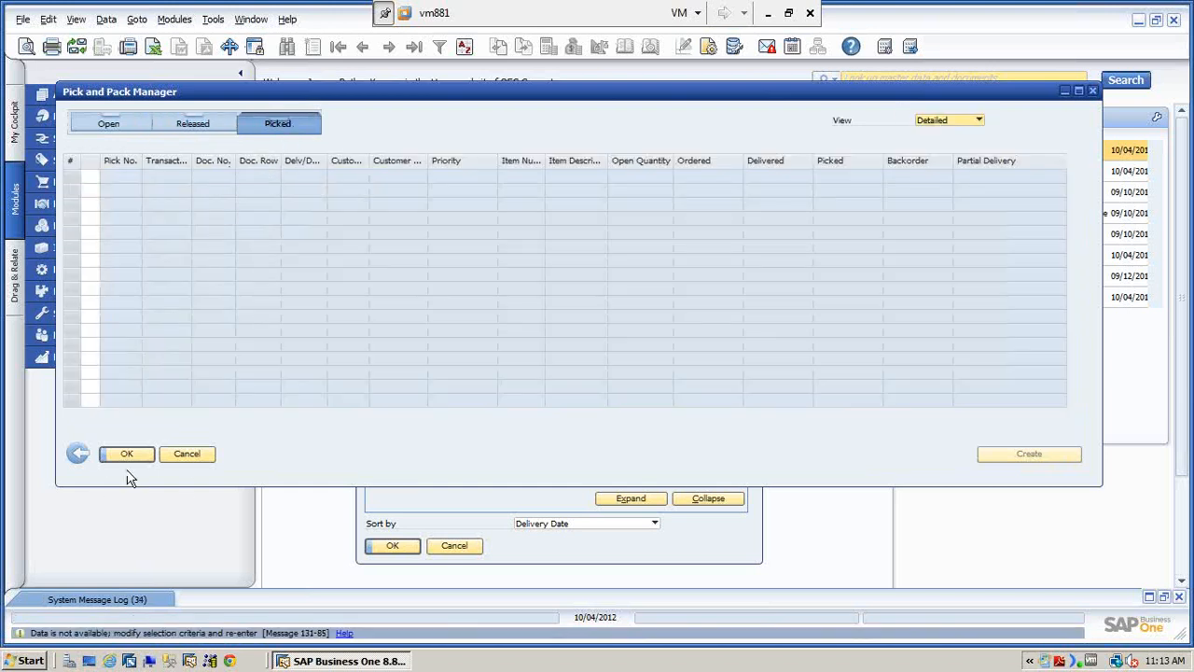
left_click(189, 456)
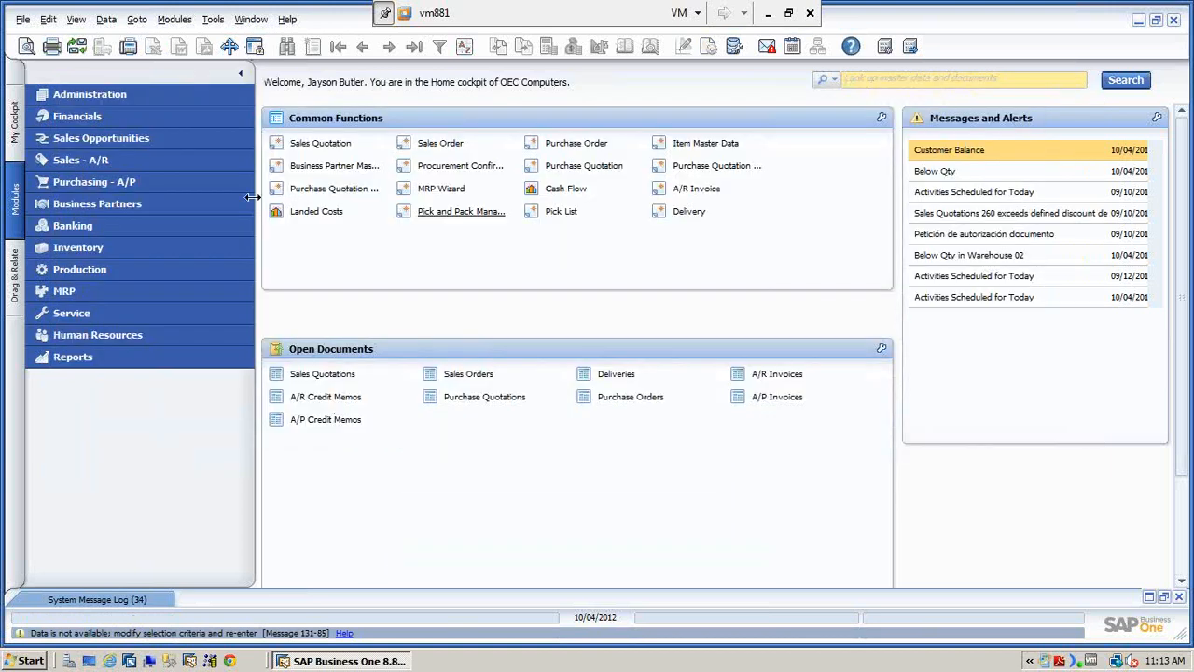
Step: Open the last sales order again to check the open quantity and pick status of each line
left_click(439, 143)
left_click(414, 46)
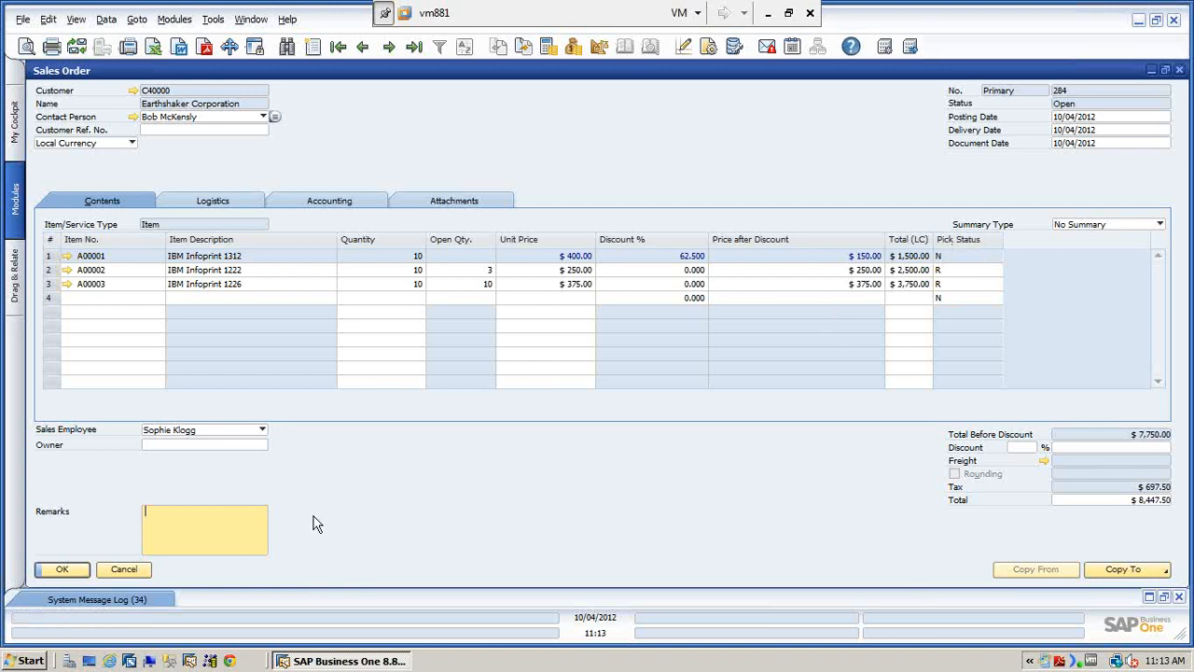
Step: Close the sales order, pick the full released quantities of A00002 and A00003 on the last pick list, and save it
left_click(137, 568)
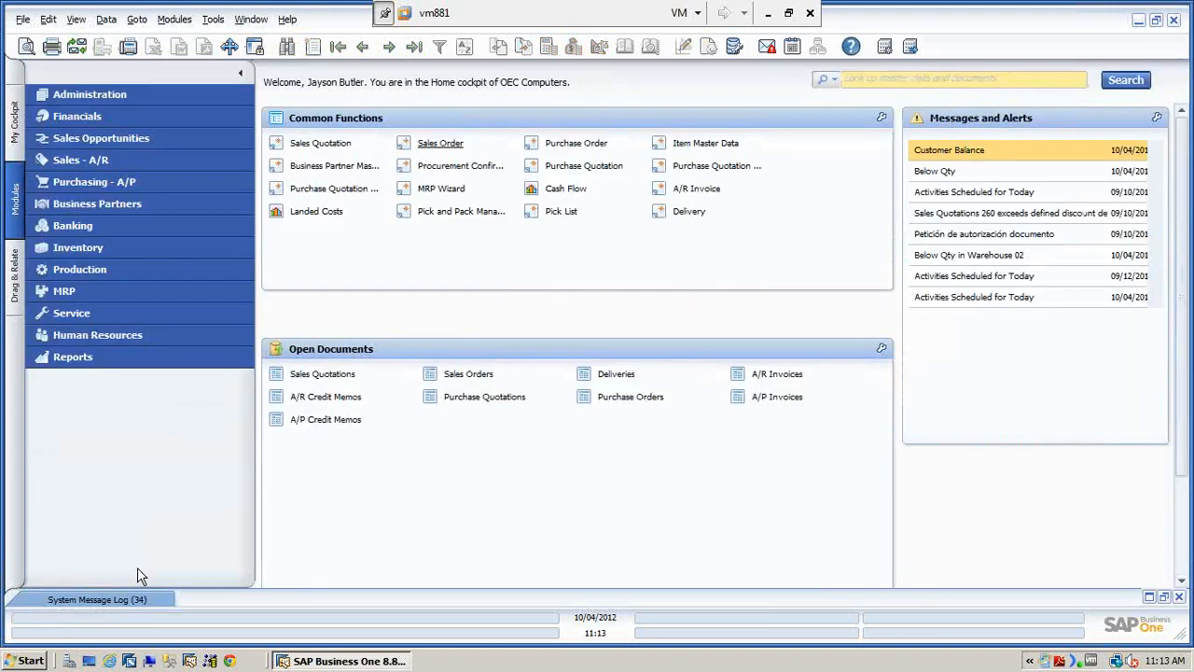
left_click(563, 214)
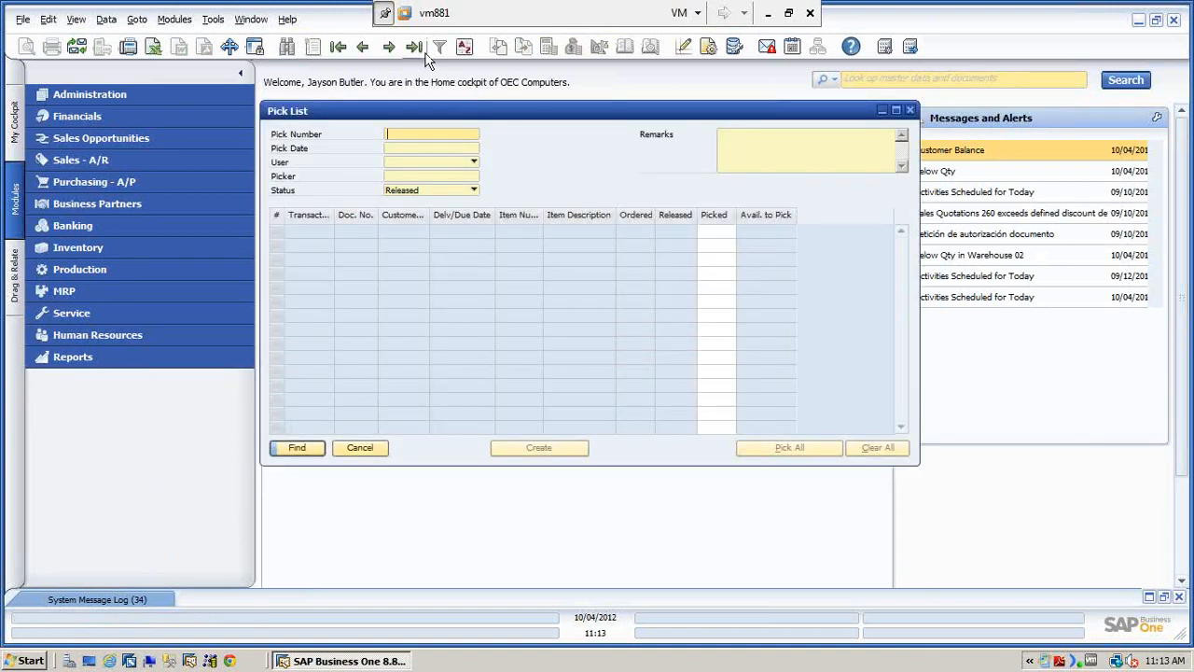
left_click(415, 47)
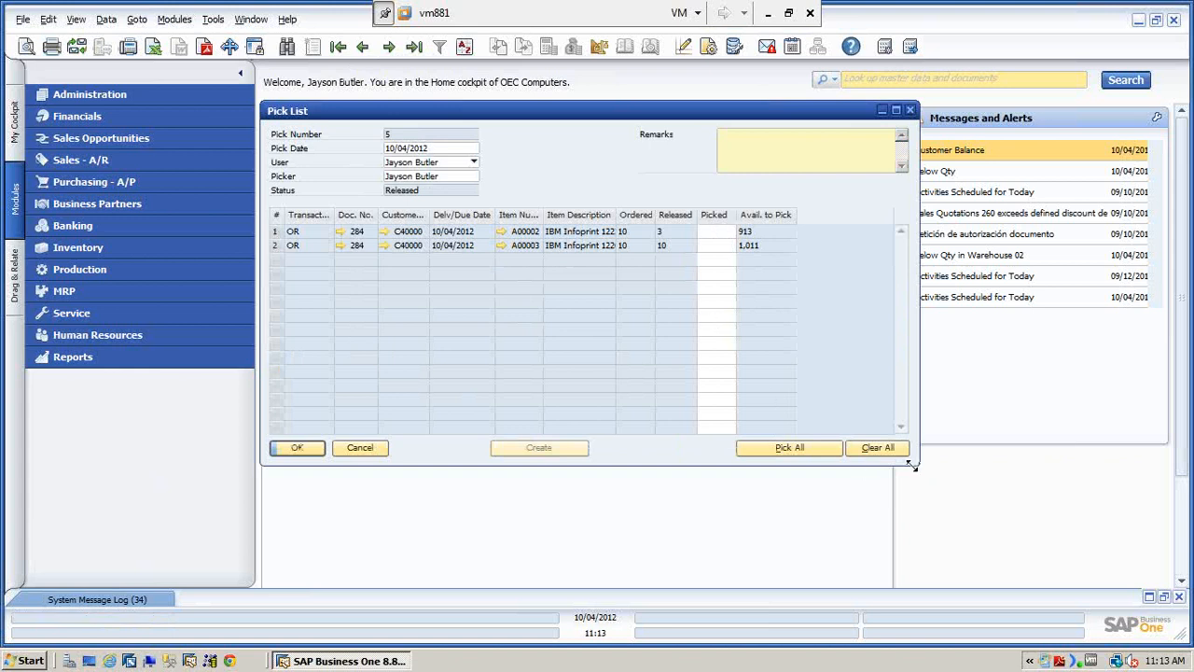
left_click(831, 452)
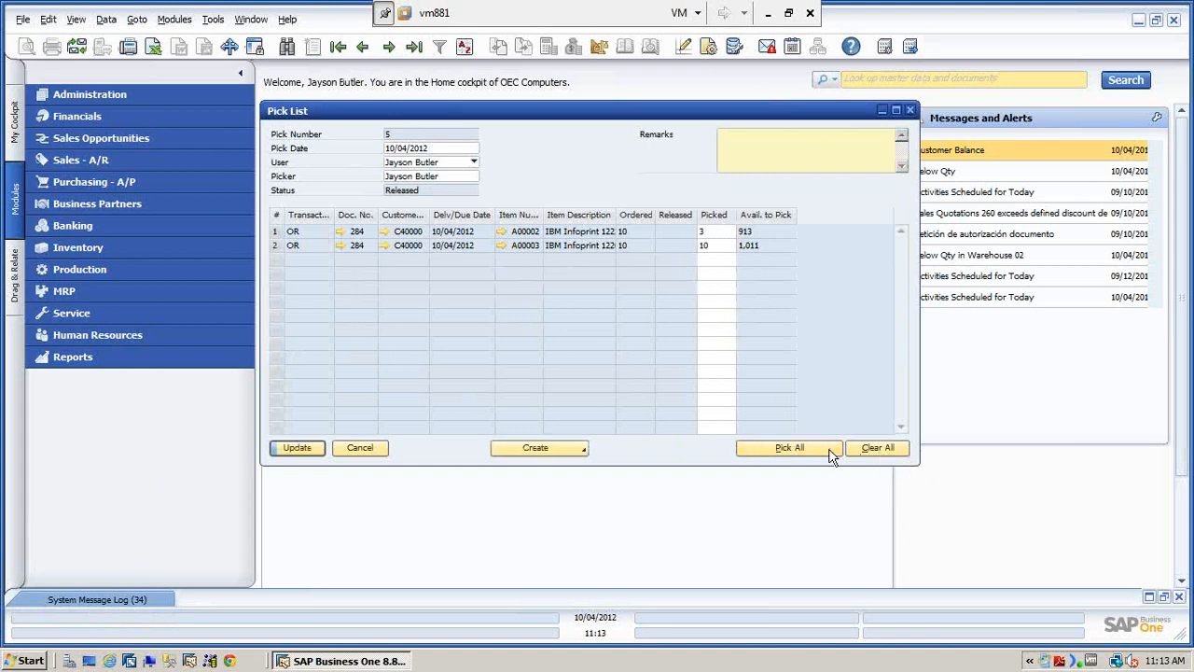
left_click(297, 449)
left_click(297, 448)
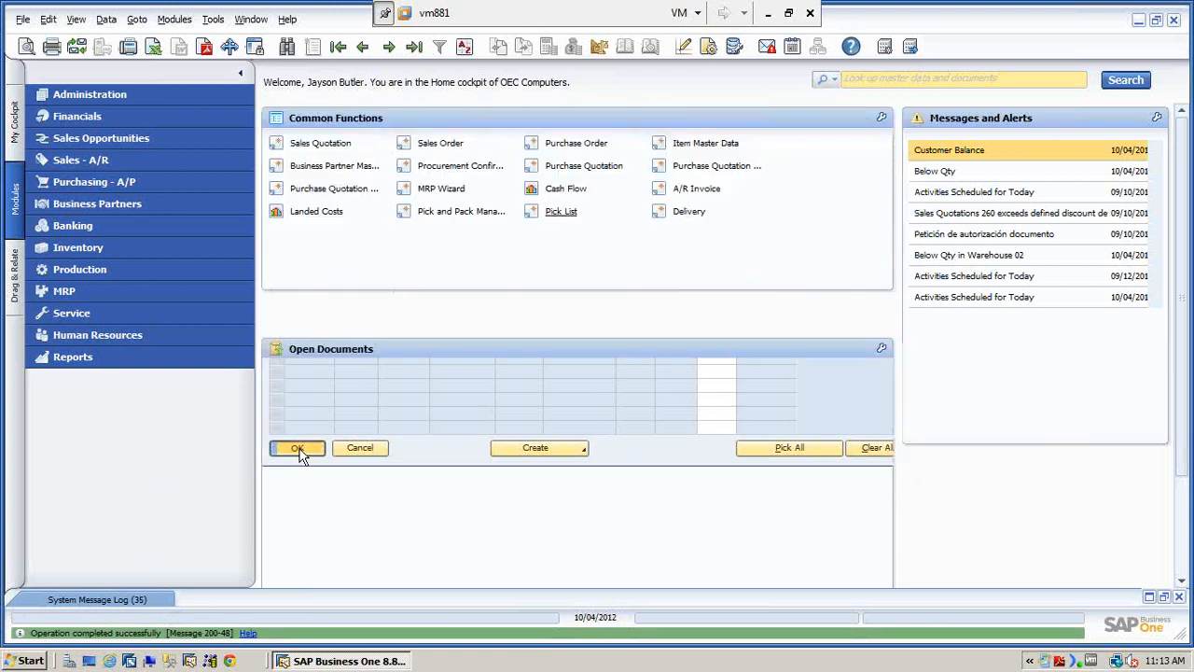
Step: Open the last sales order to check the pick status of its lines after picking, and close it
left_click(445, 147)
left_click(413, 46)
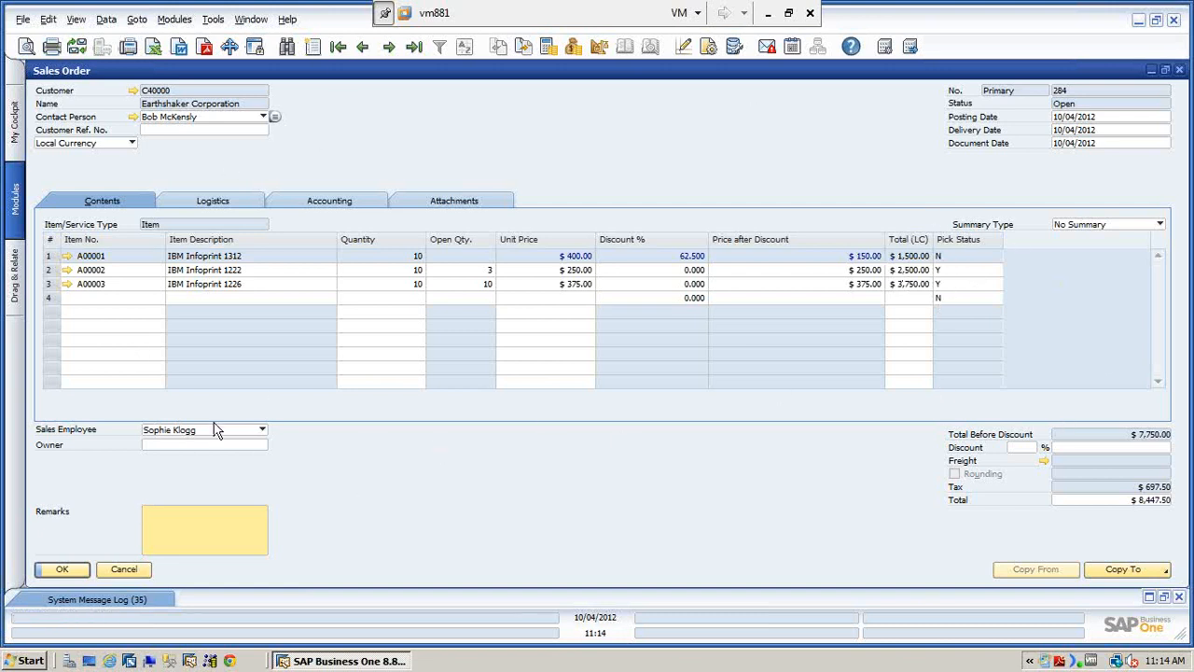
left_click(126, 568)
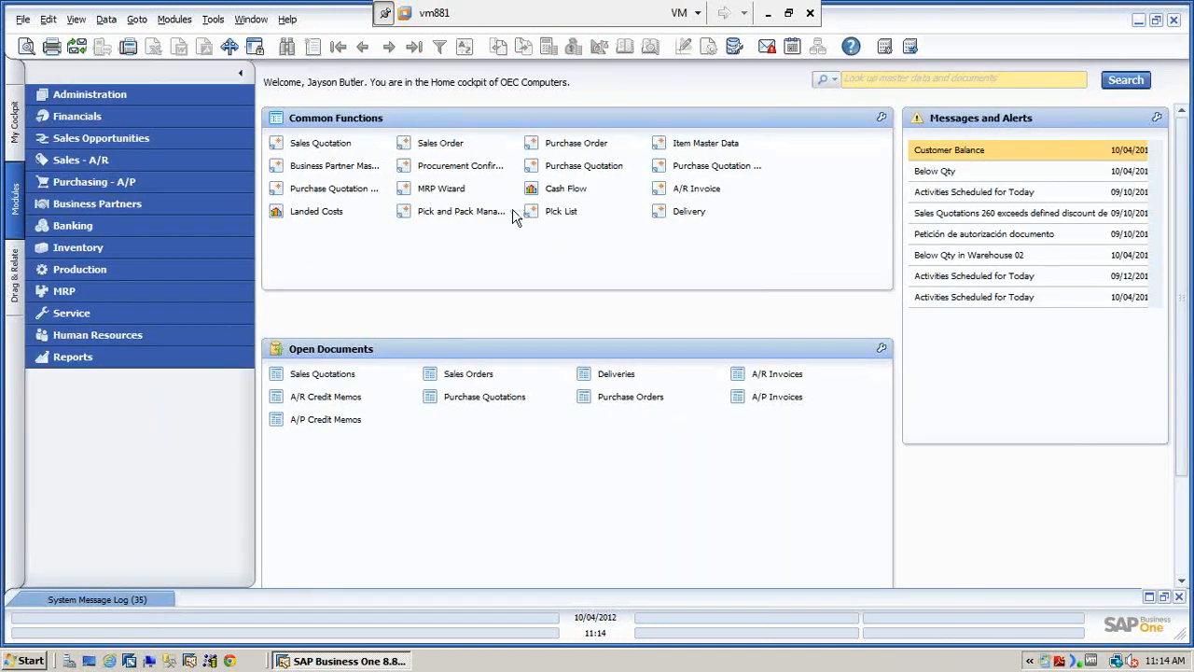
Step: Run the Pick and Pack Manager with the same criteria and select the A00002 and A00003 lines in the Picked list
left_click(466, 212)
left_click(467, 213)
left_click(392, 546)
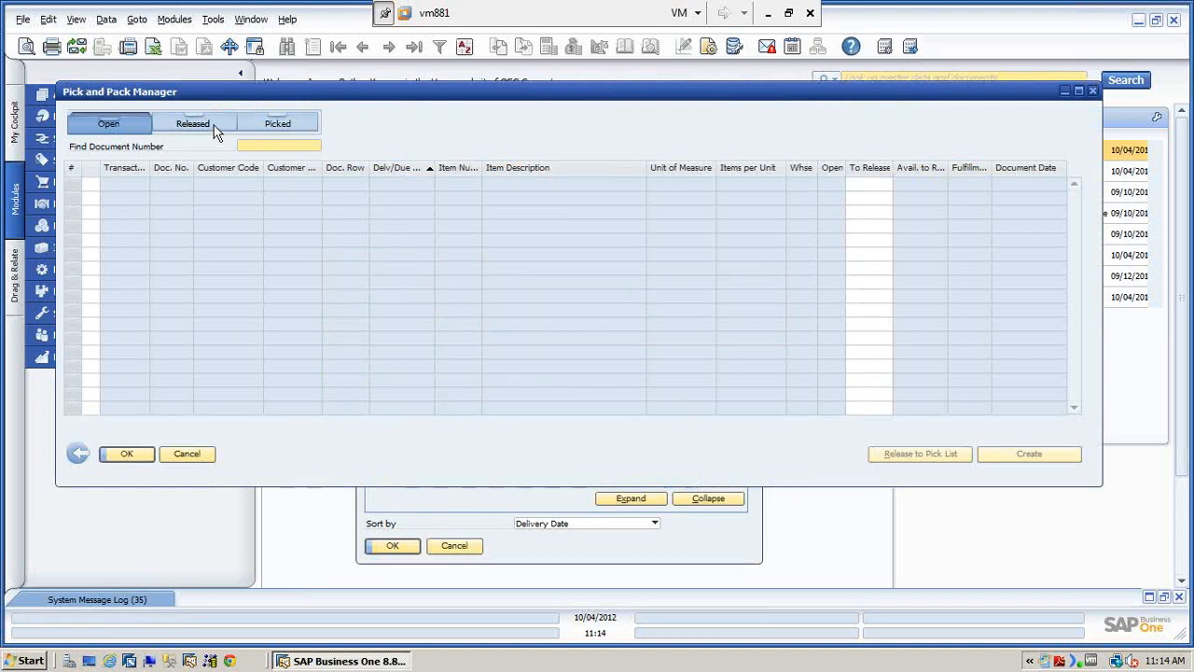
left_click(196, 125)
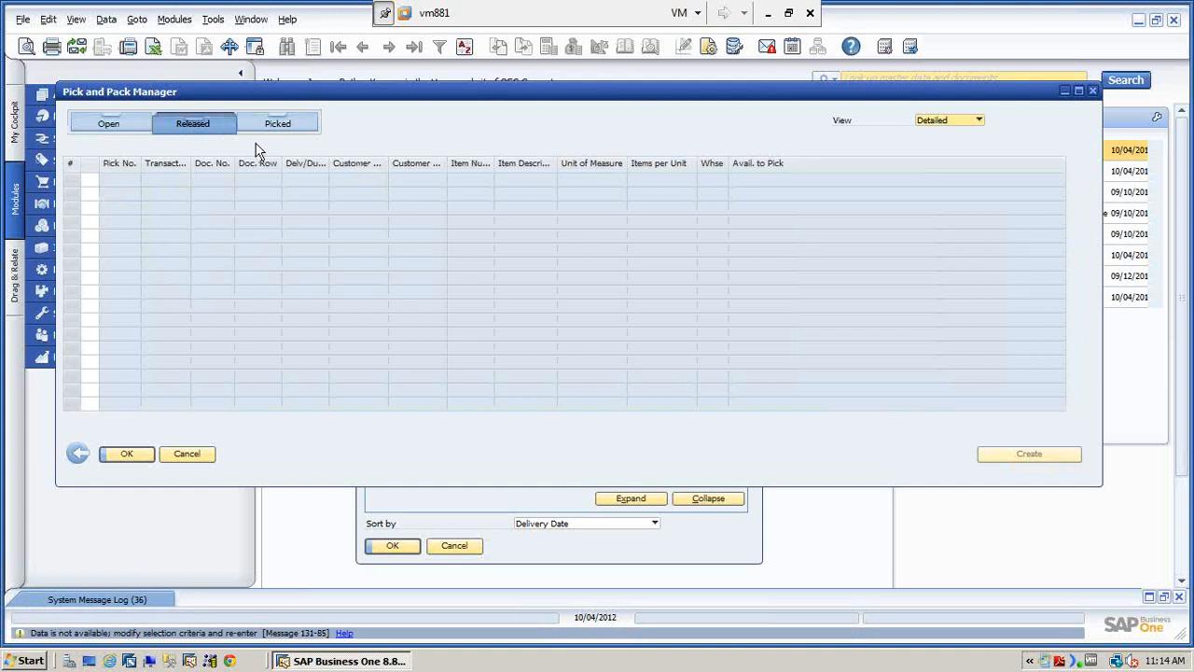
left_click(291, 122)
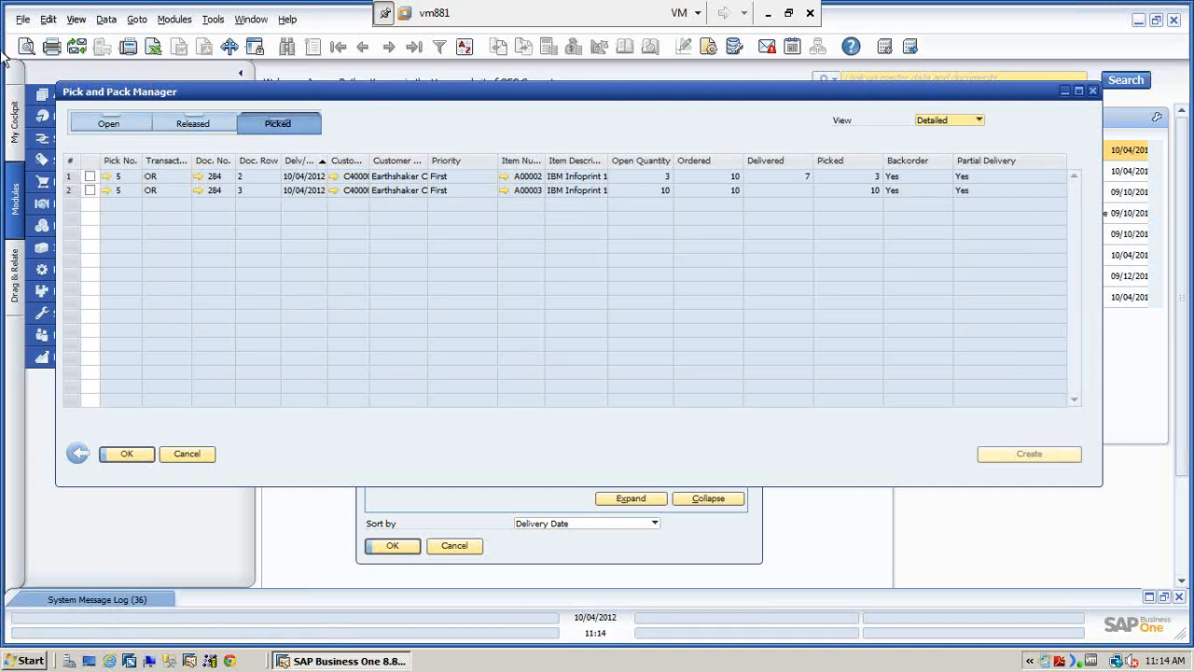
left_click(89, 176)
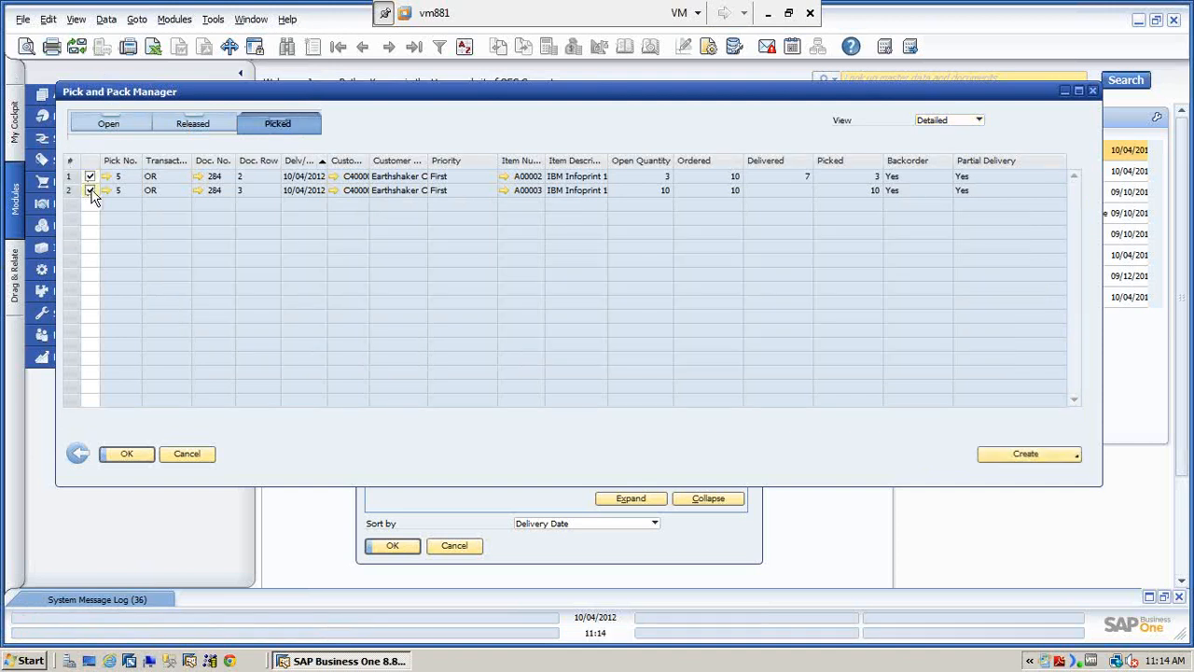
left_click(90, 191)
Step: Preview a manual A/R invoice for the two selected picked lines and discard it without adding
left_click(1061, 457)
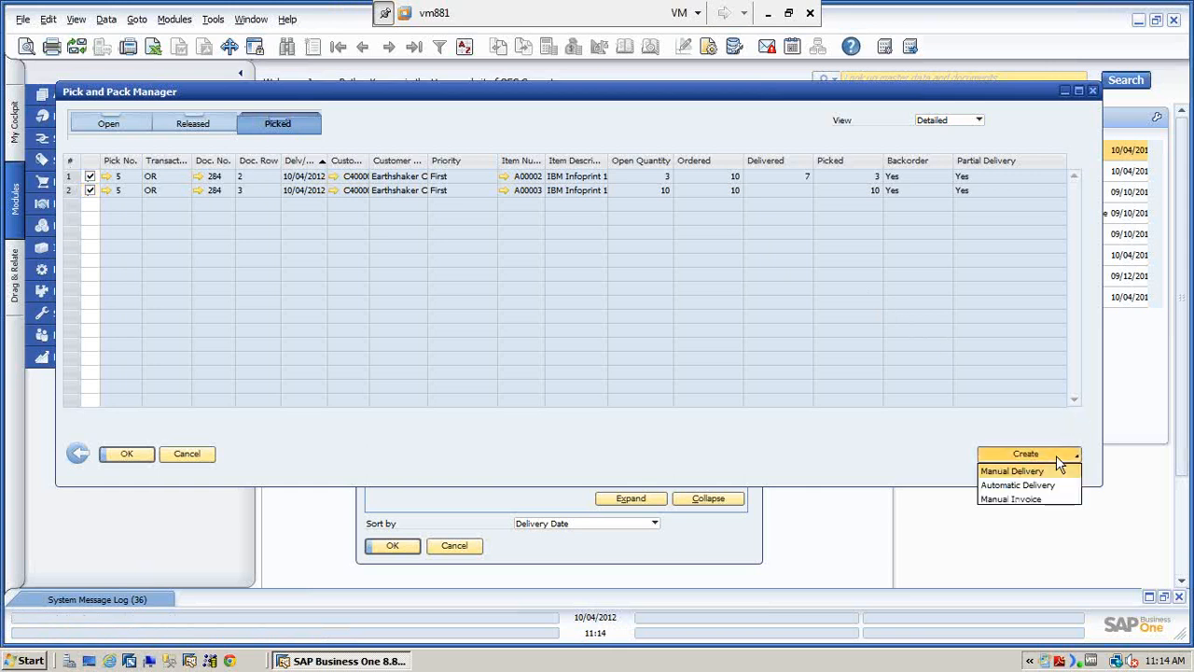
left_click(1031, 504)
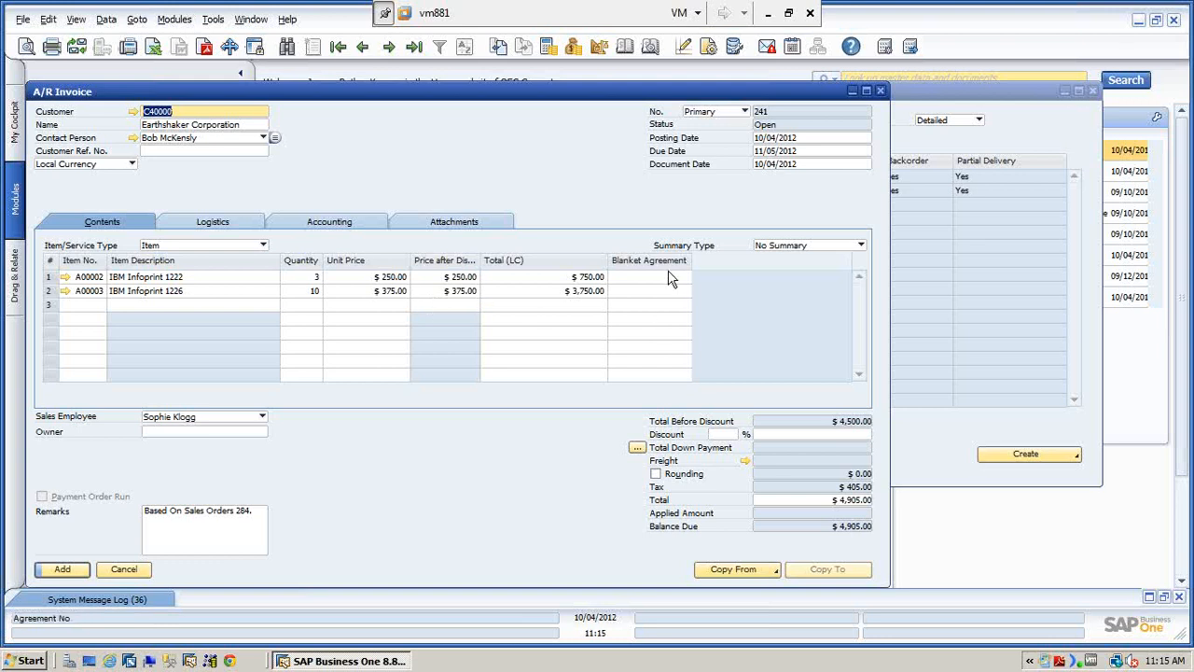
left_click(124, 569)
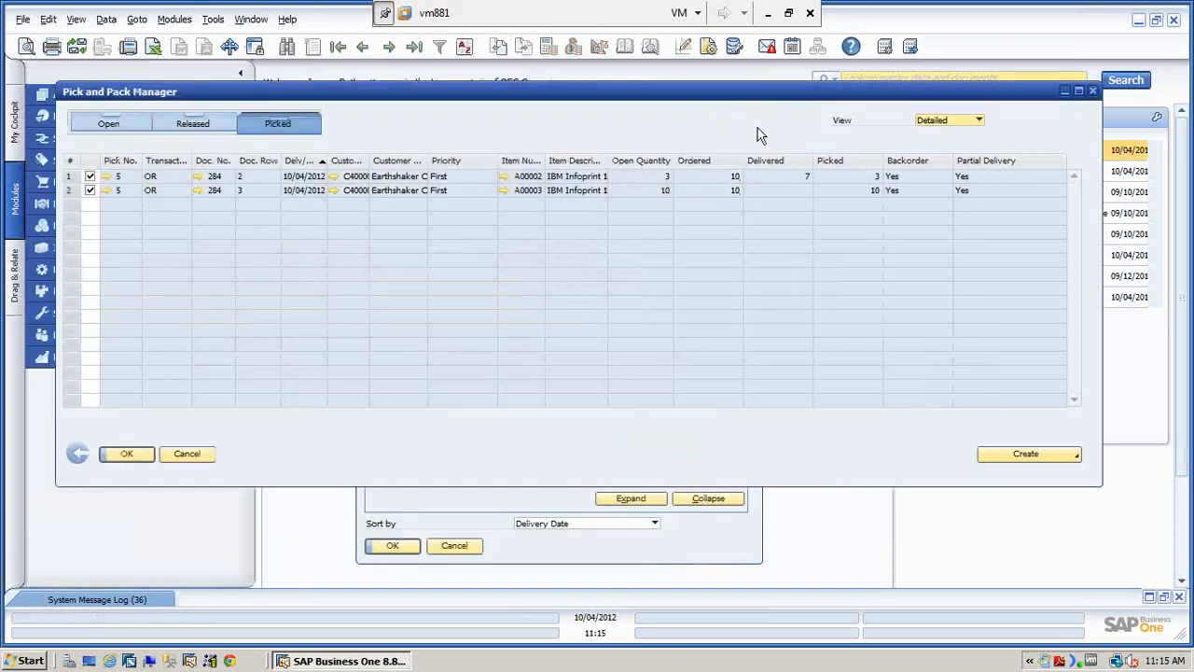
Step: Create an automatic delivery for the two selected picked lines
left_click(1027, 454)
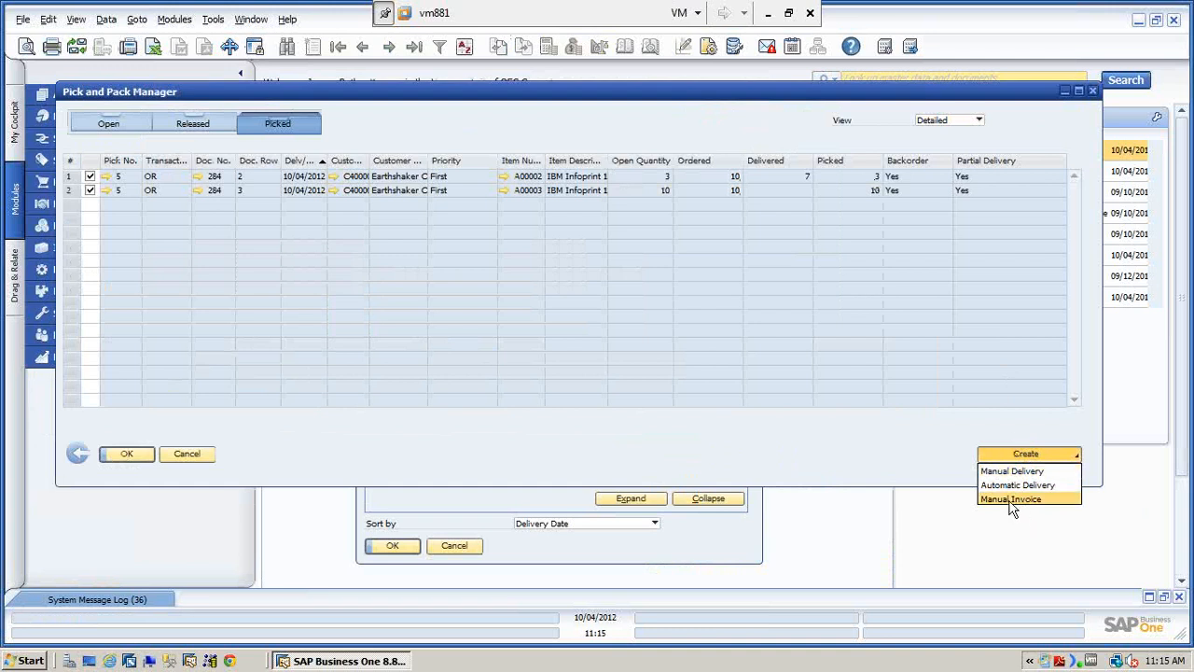
left_click(1008, 485)
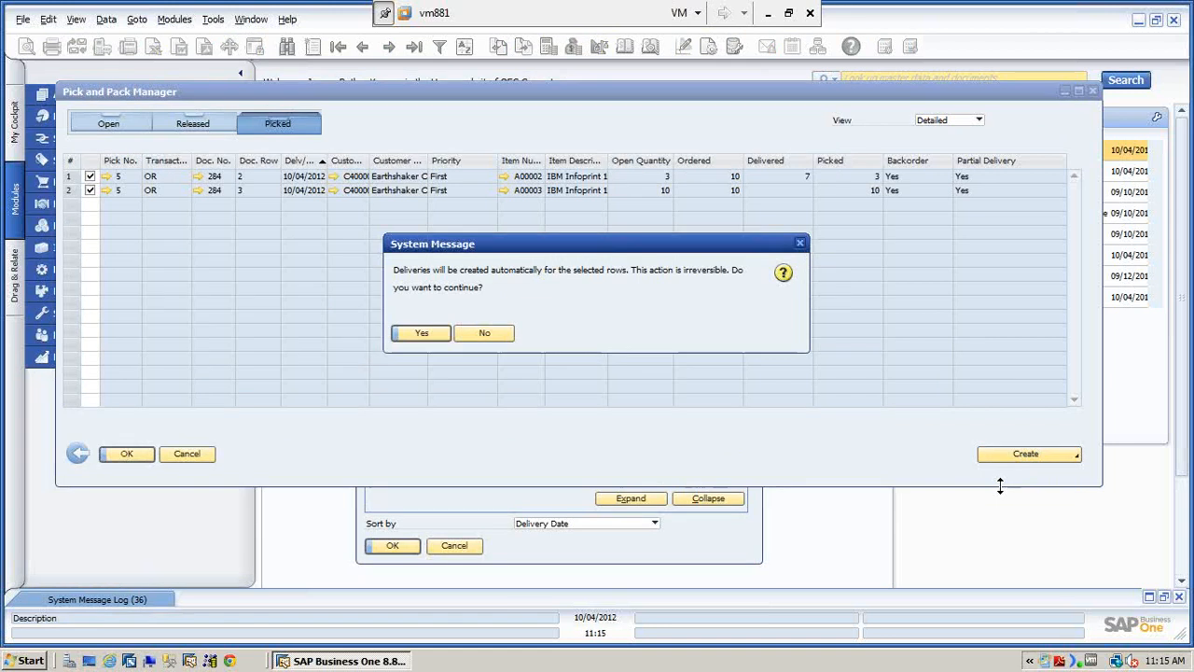
left_click(421, 333)
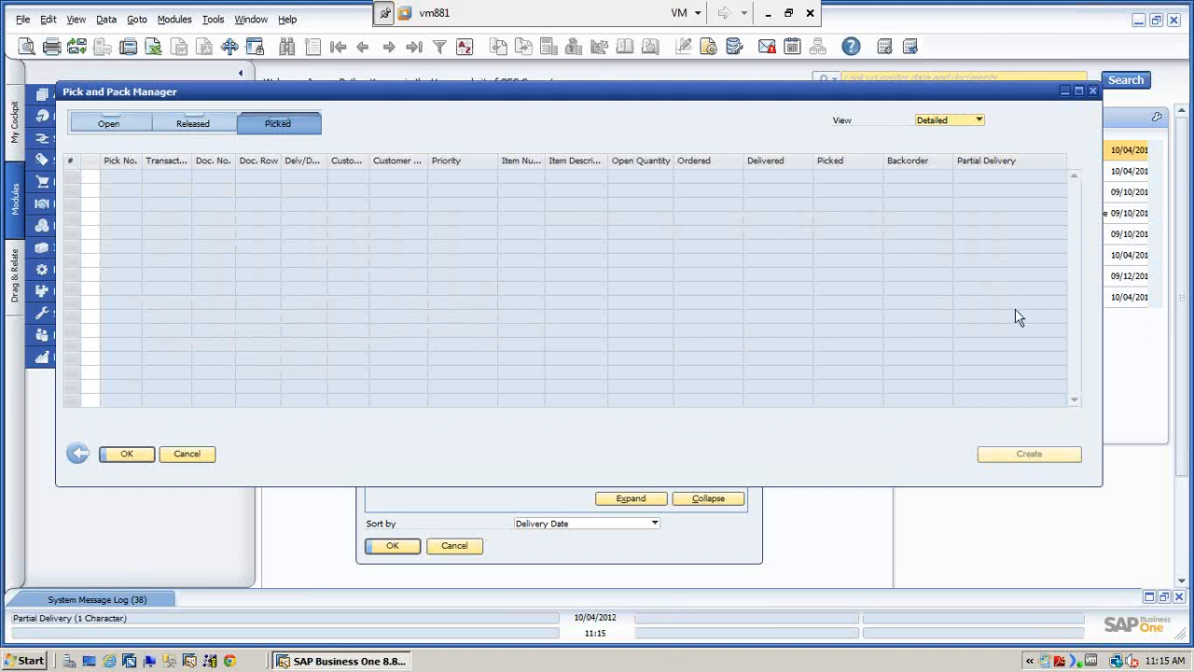
Step: Check the Open, Released and Picked lists for remaining lines, and close the Pick and Pack Manager
left_click(118, 125)
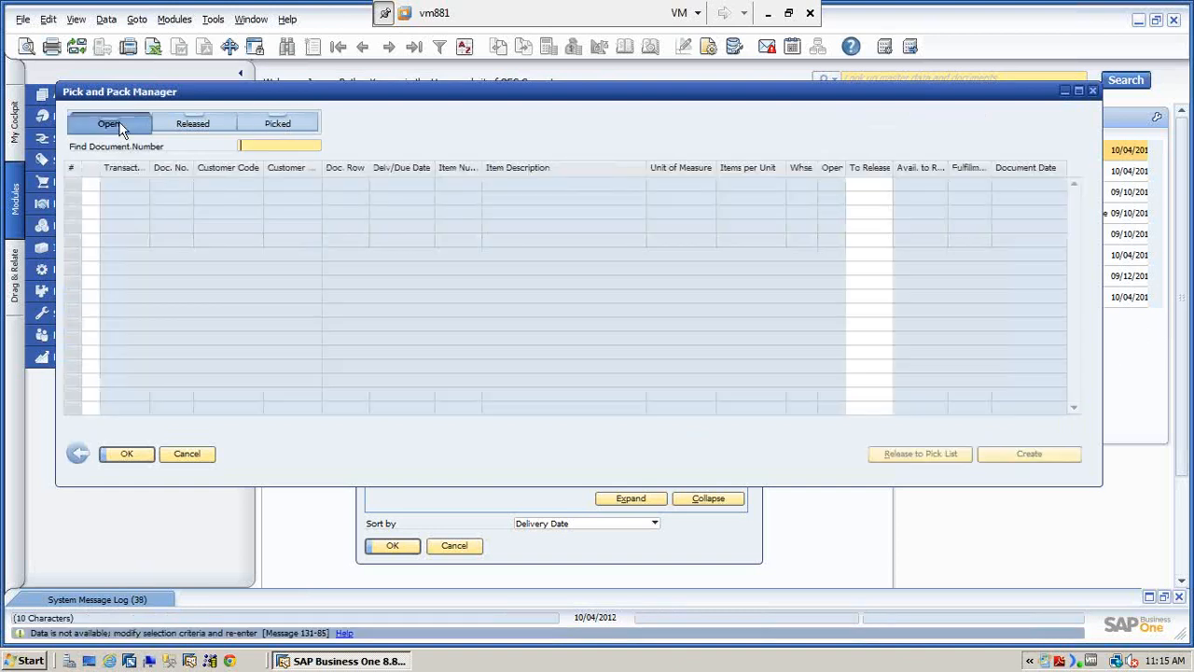
left_click(190, 125)
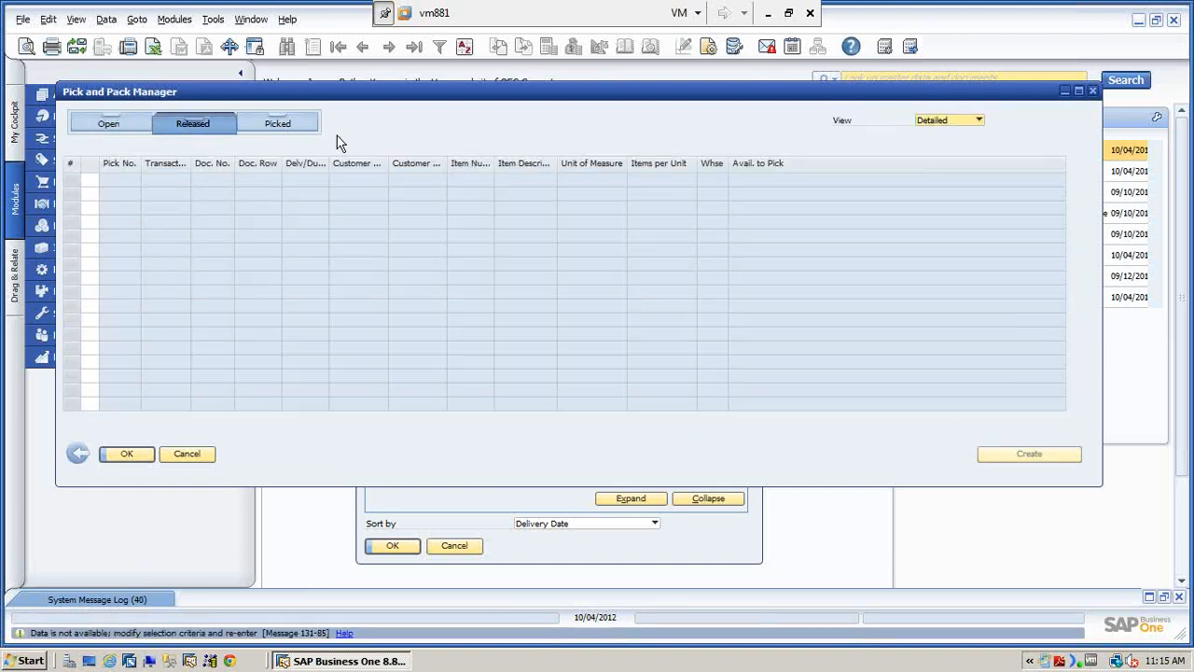
left_click(300, 133)
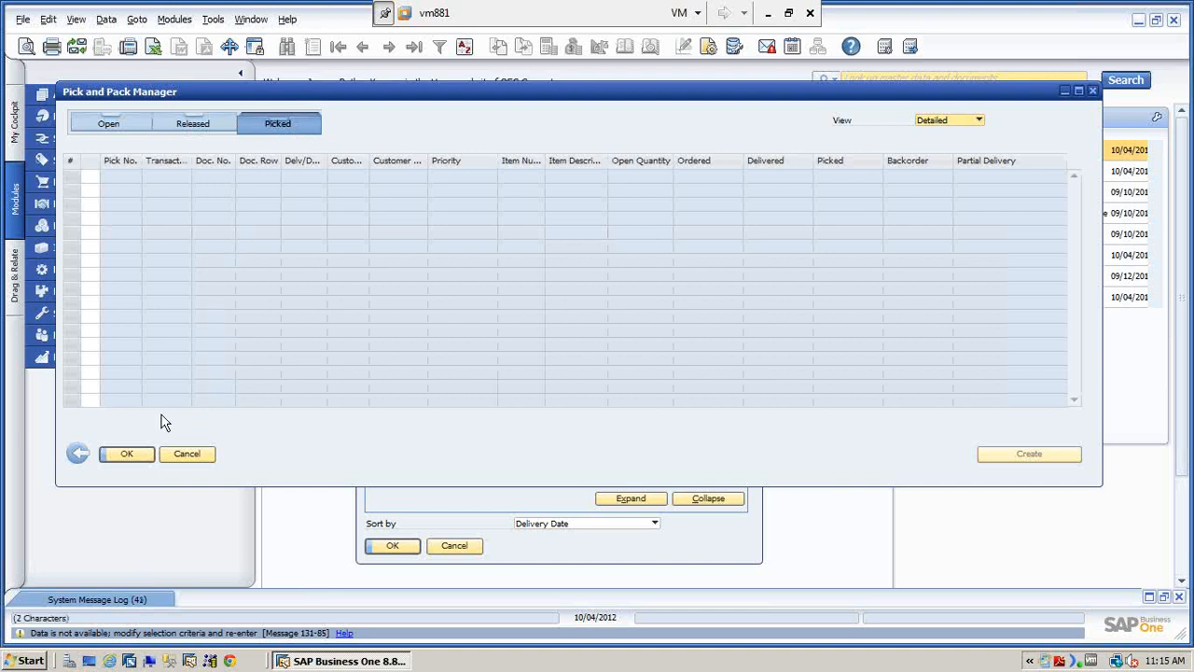
left_click(190, 453)
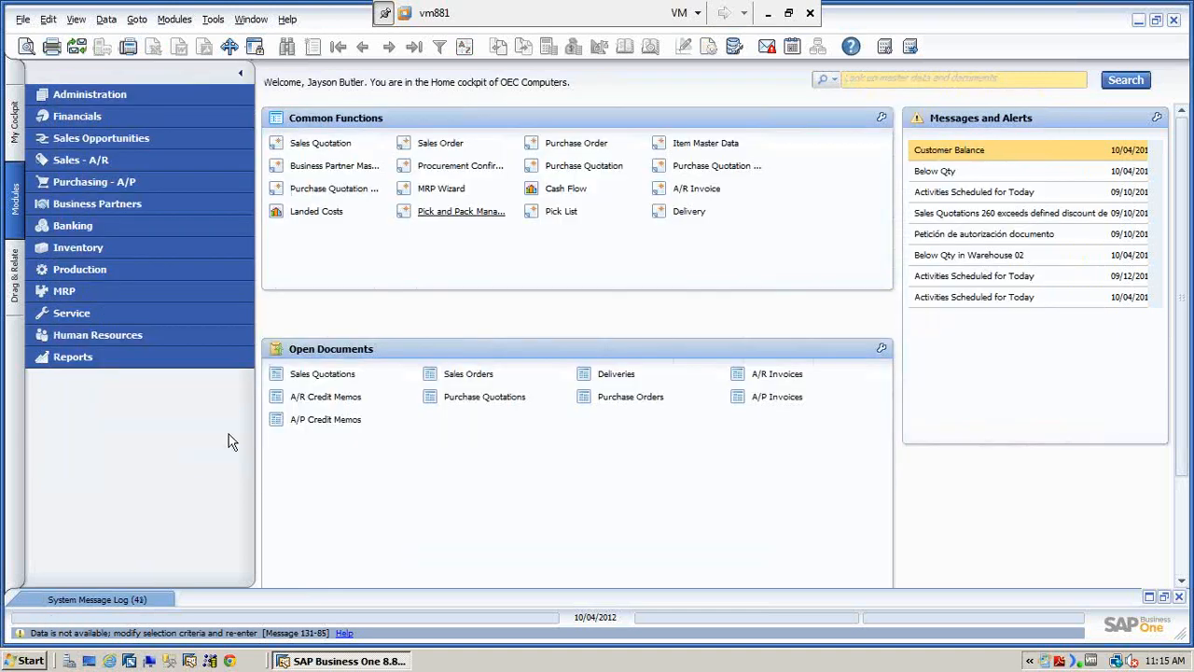
Step: Review the status and picked quantities of the last two pick lists, and close the pick list
left_click(563, 211)
left_click(414, 48)
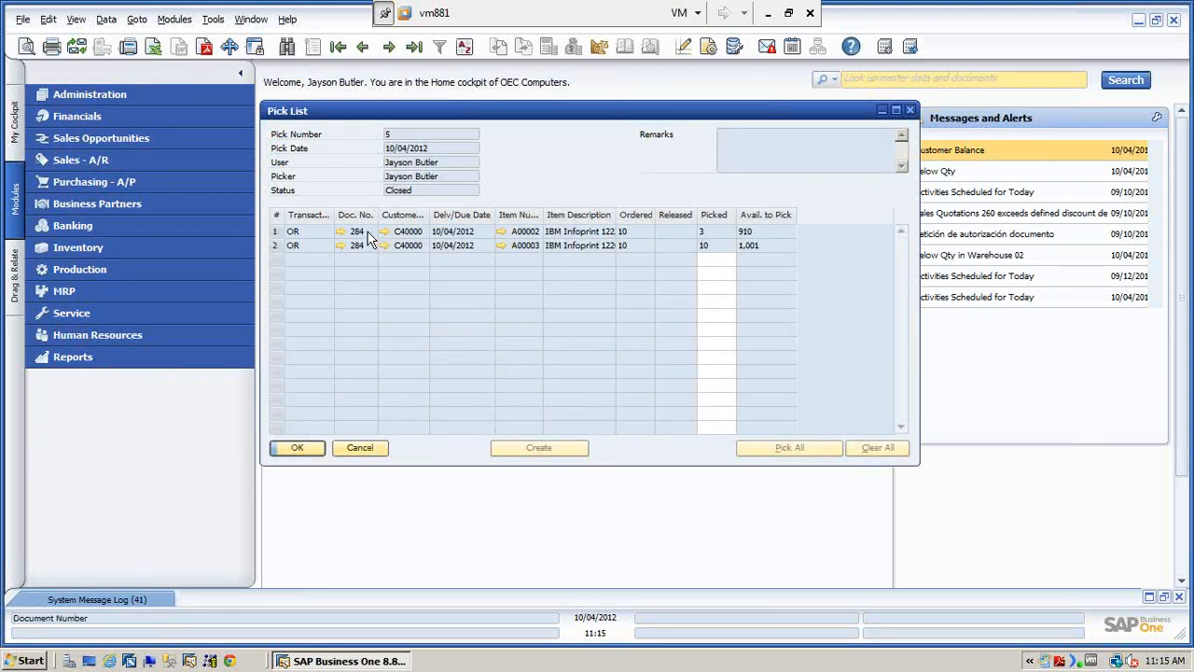
left_click(364, 49)
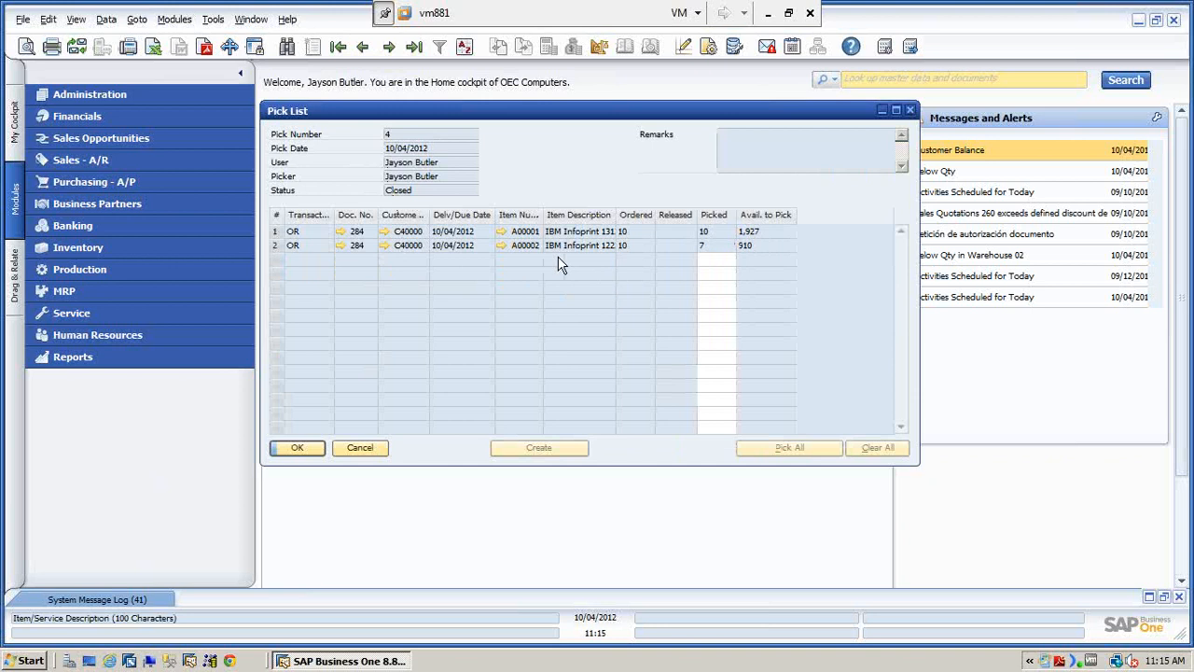
left_click(360, 448)
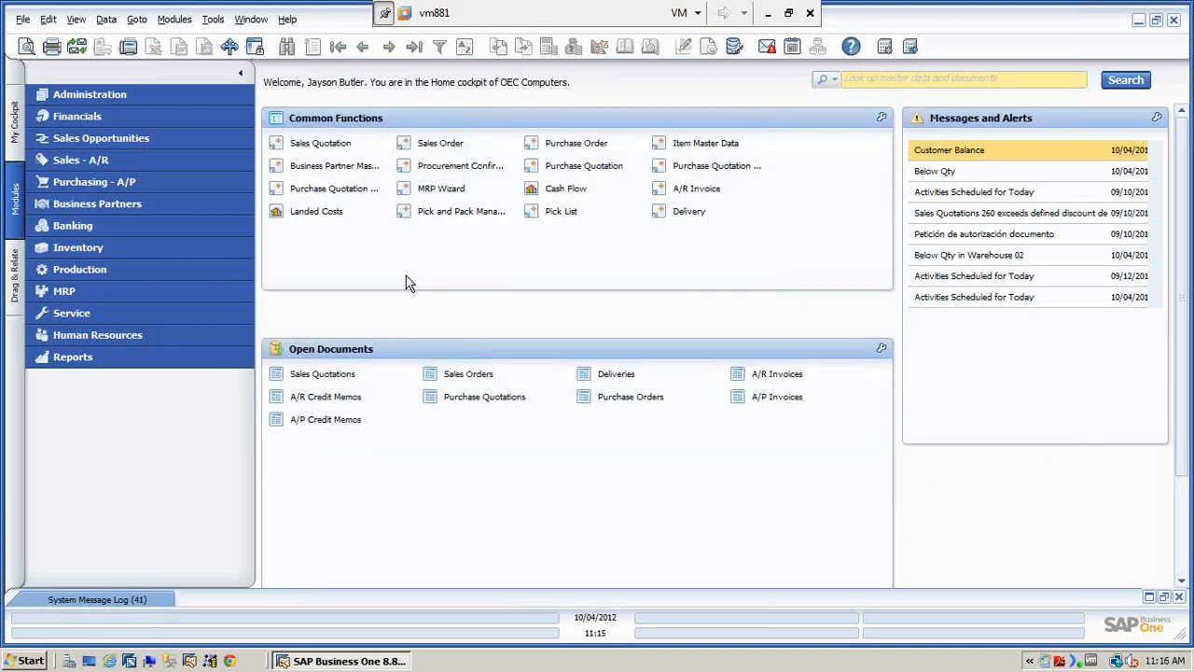
Step: Review the items, quantities and pick IDs of the last two deliveries, and close the delivery
left_click(686, 212)
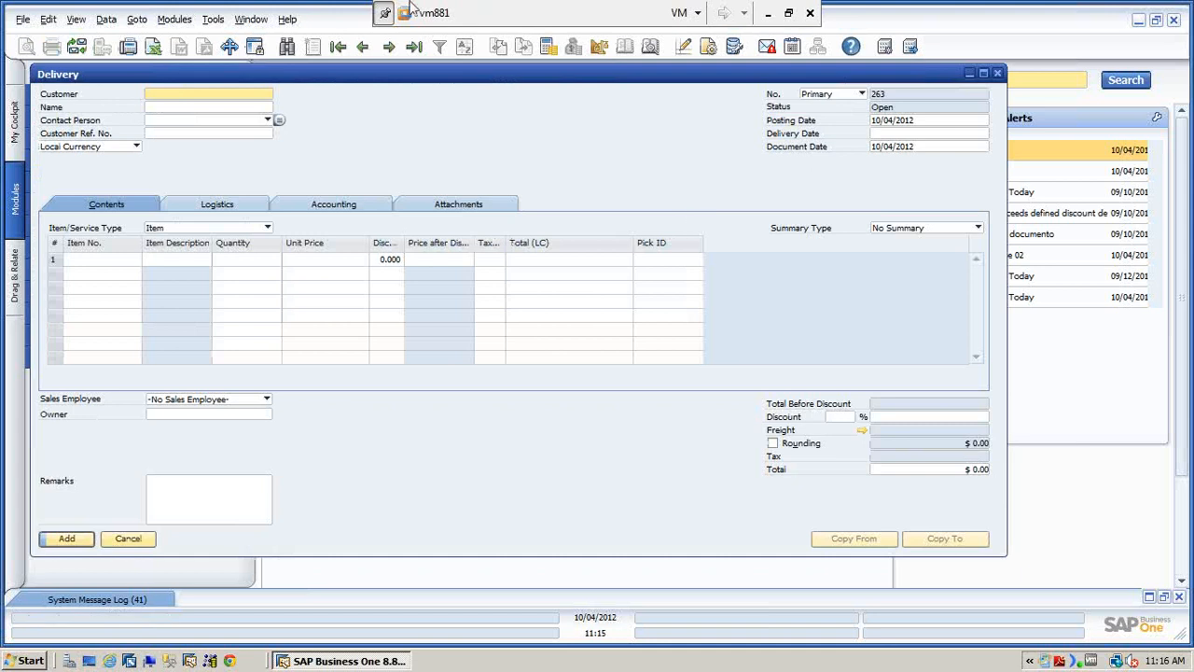
left_click(419, 48)
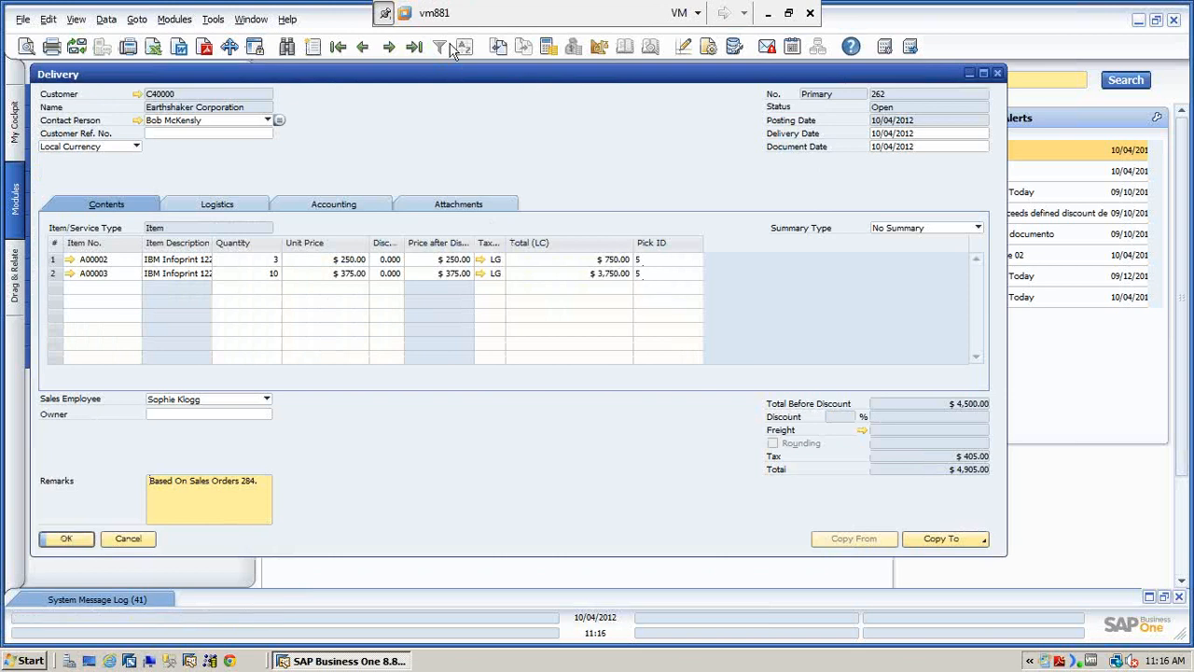
left_click(363, 46)
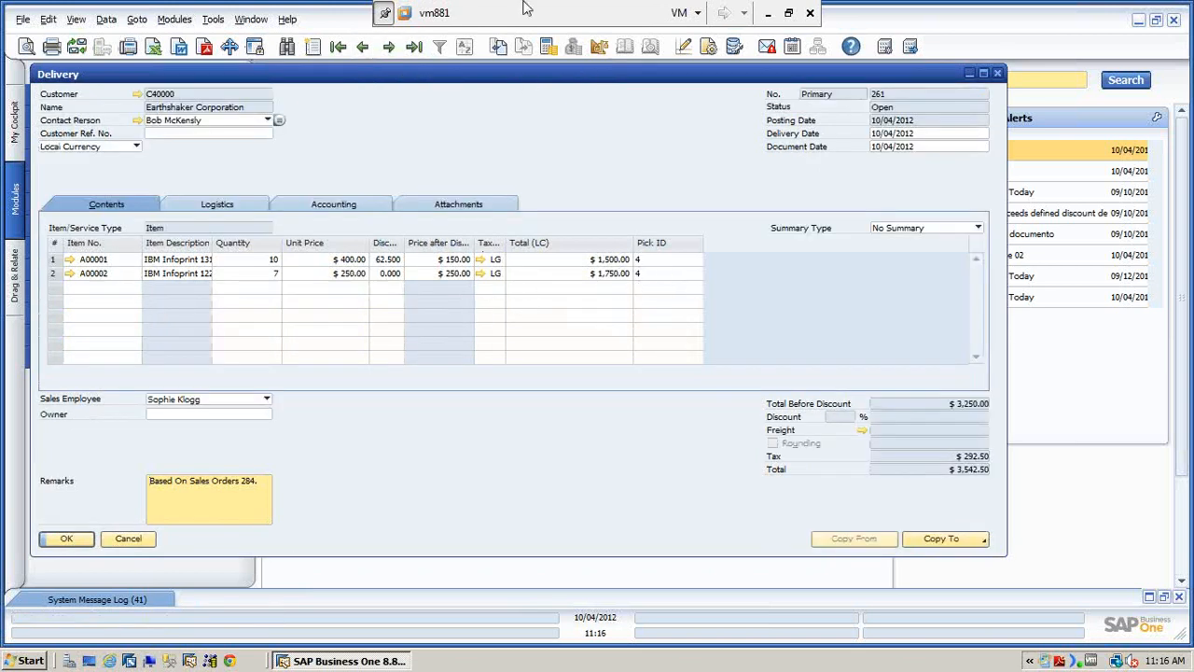
left_click(127, 539)
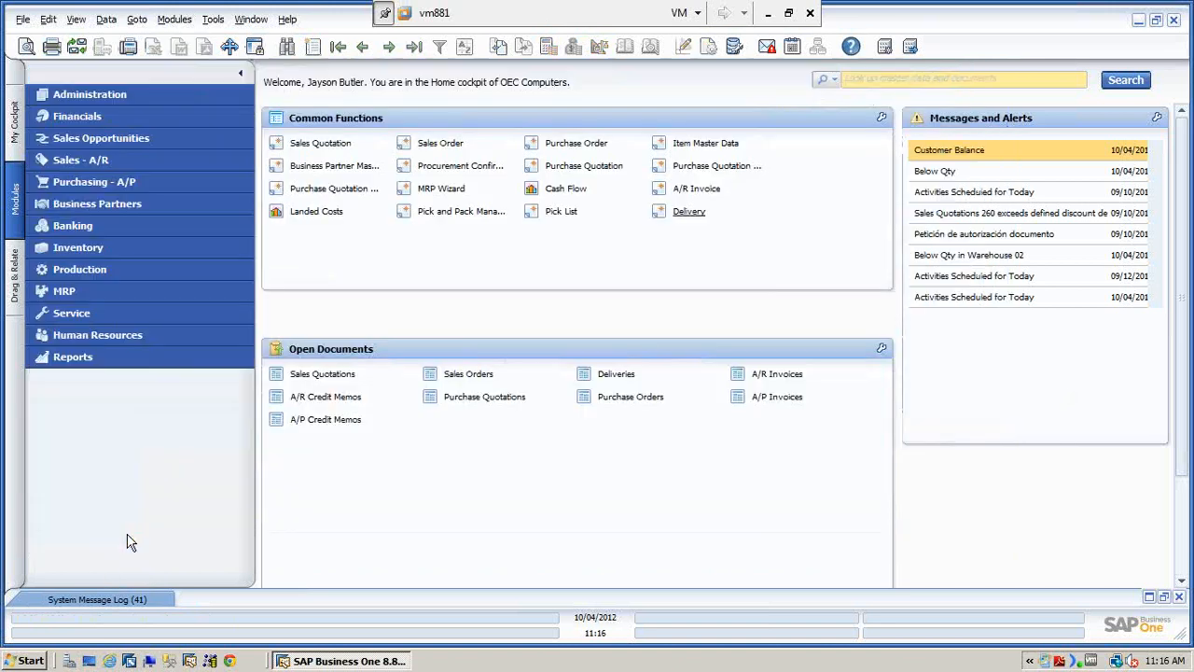
Step: Check the last sales order's status and its relationship map of linked deliveries, and close both
left_click(448, 144)
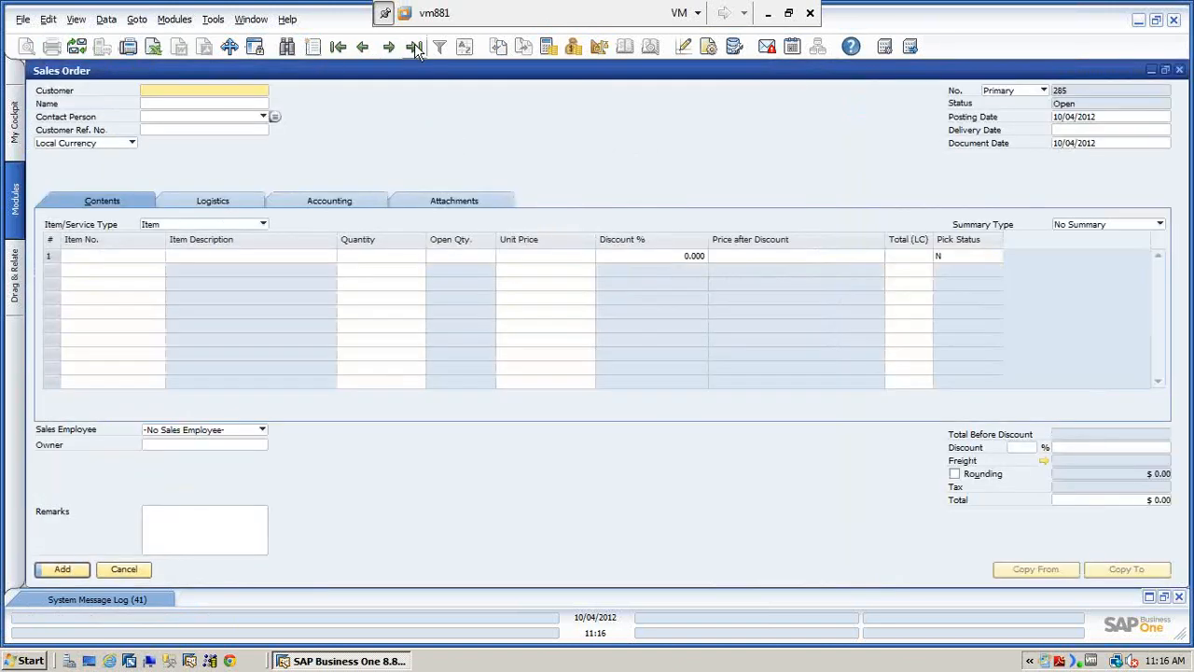
left_click(414, 44)
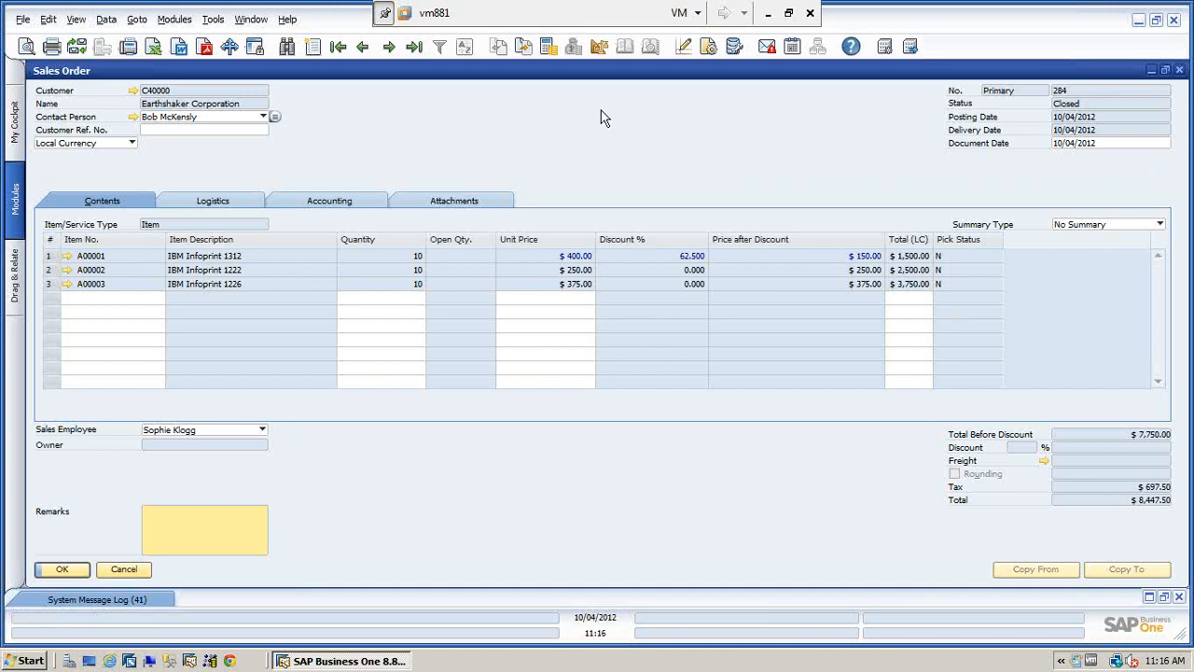
right_click(584, 132)
left_click(648, 286)
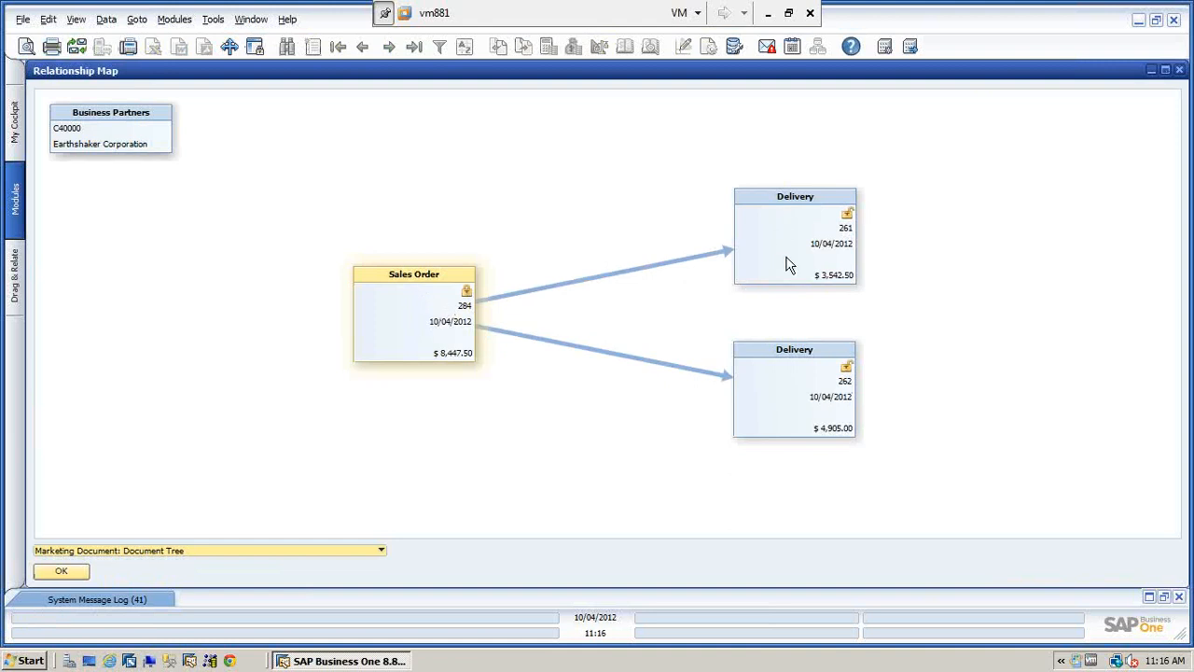
left_click(1181, 71)
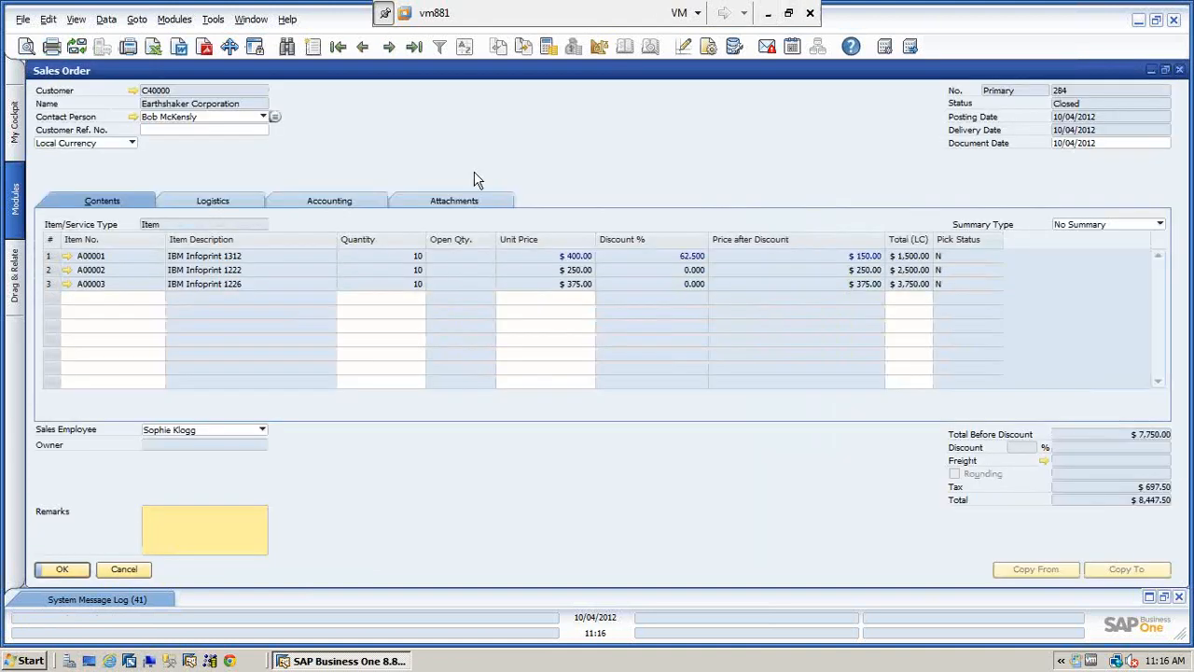
left_click(109, 568)
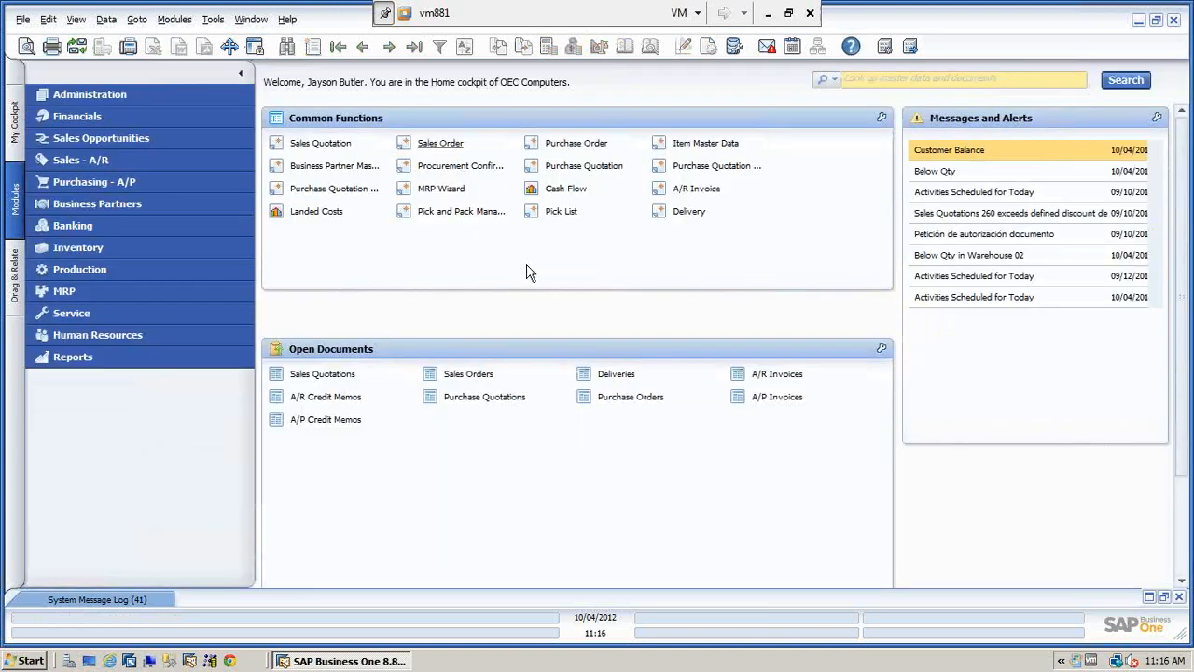
left_click(124, 159)
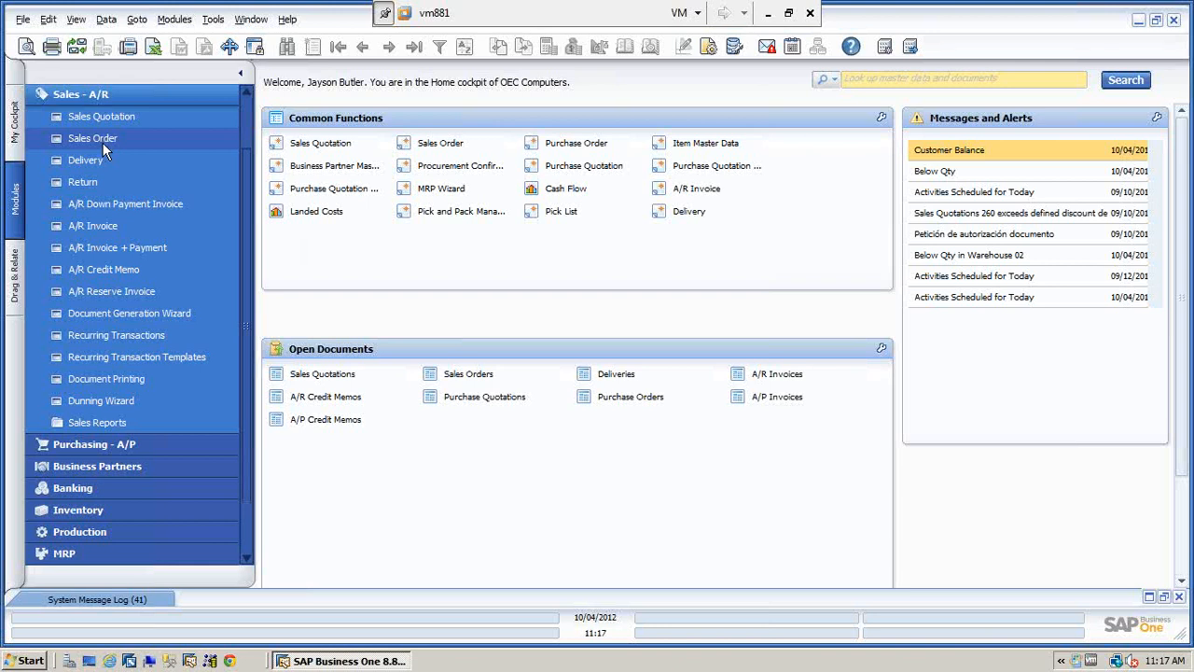
left_click(110, 93)
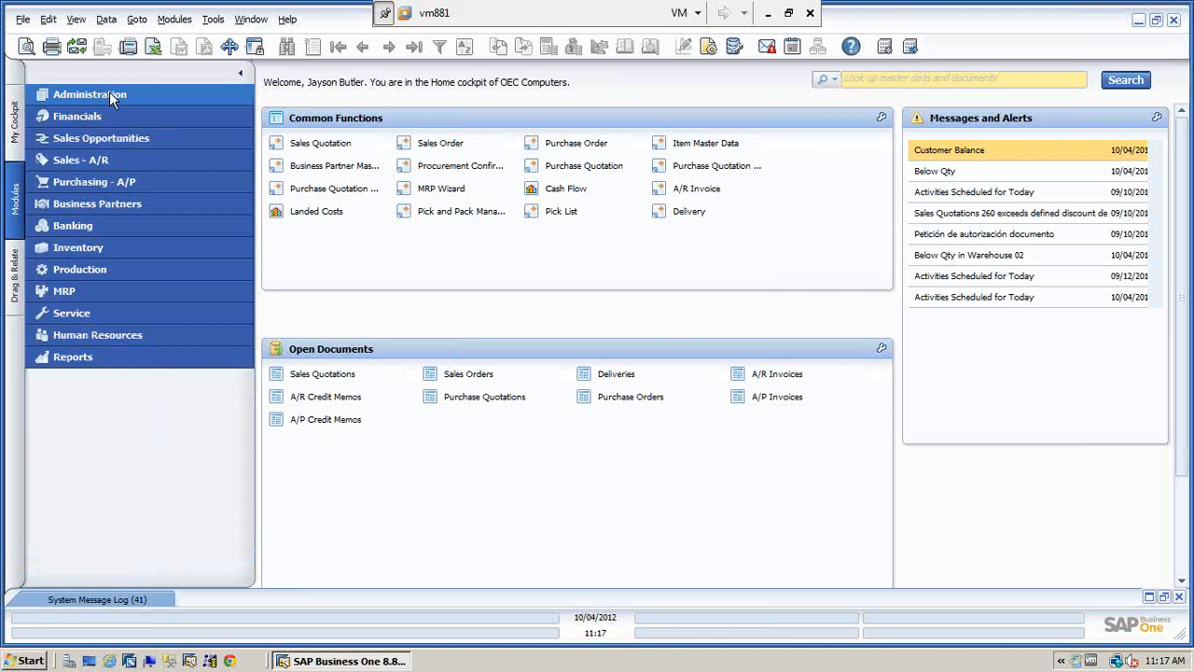
Step: Open the Pick and Pack Manager with the sales order number range cleared, and look through all open order lines
left_click(88, 246)
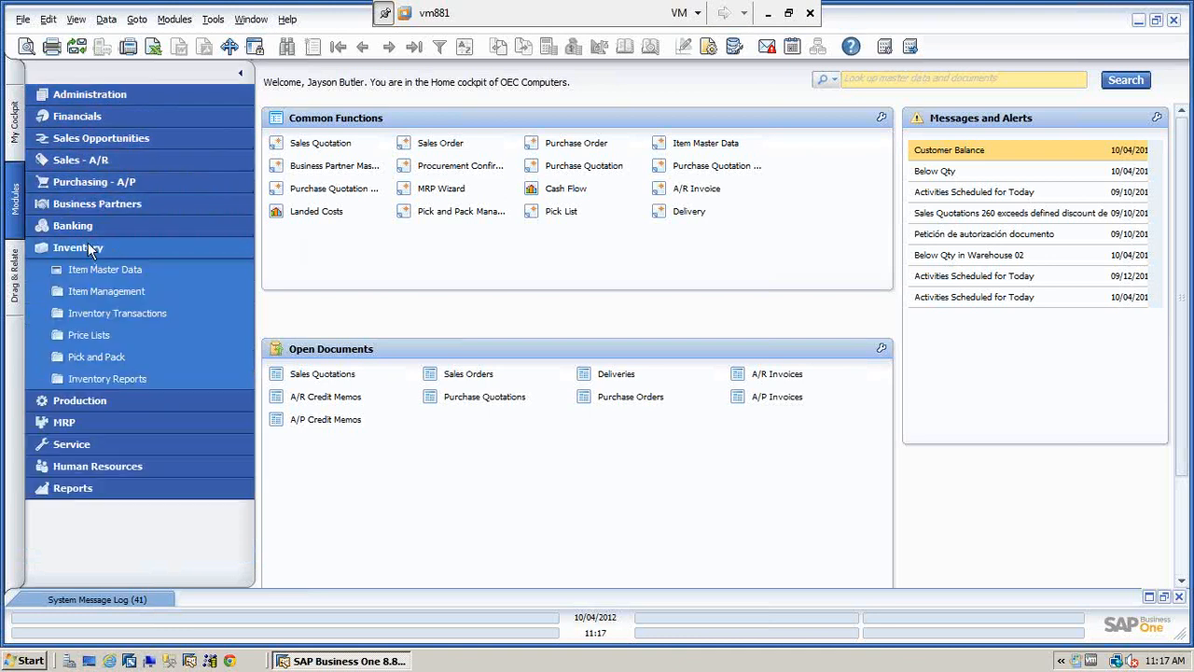
left_click(104, 356)
left_click(135, 379)
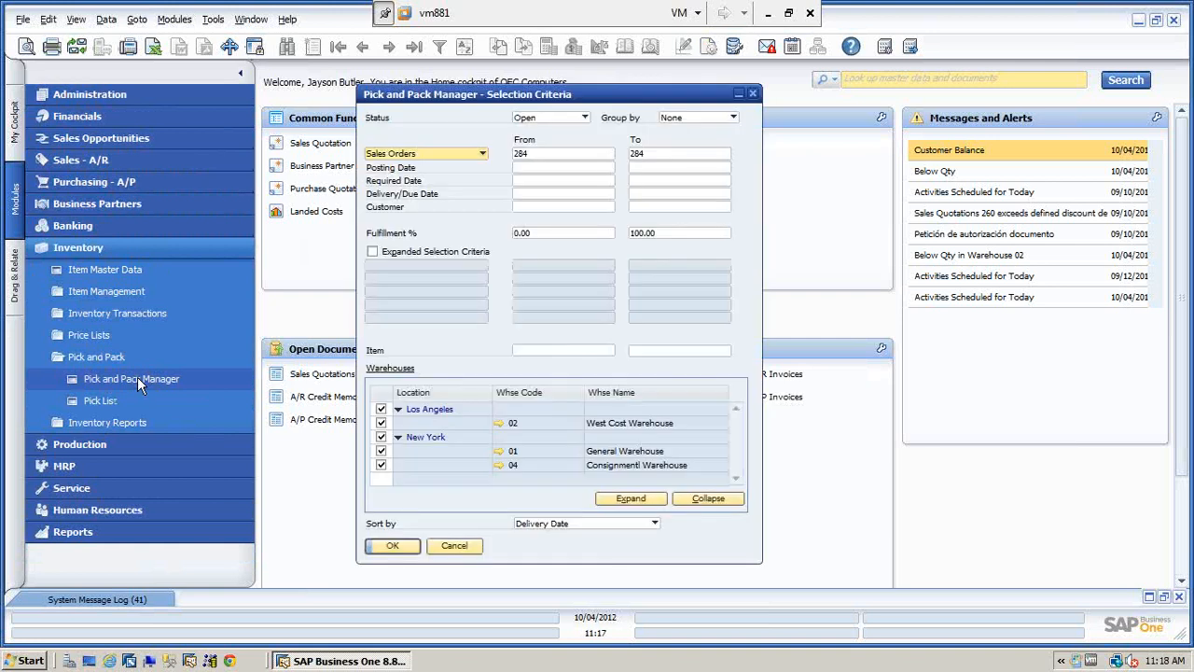
left_click(568, 153)
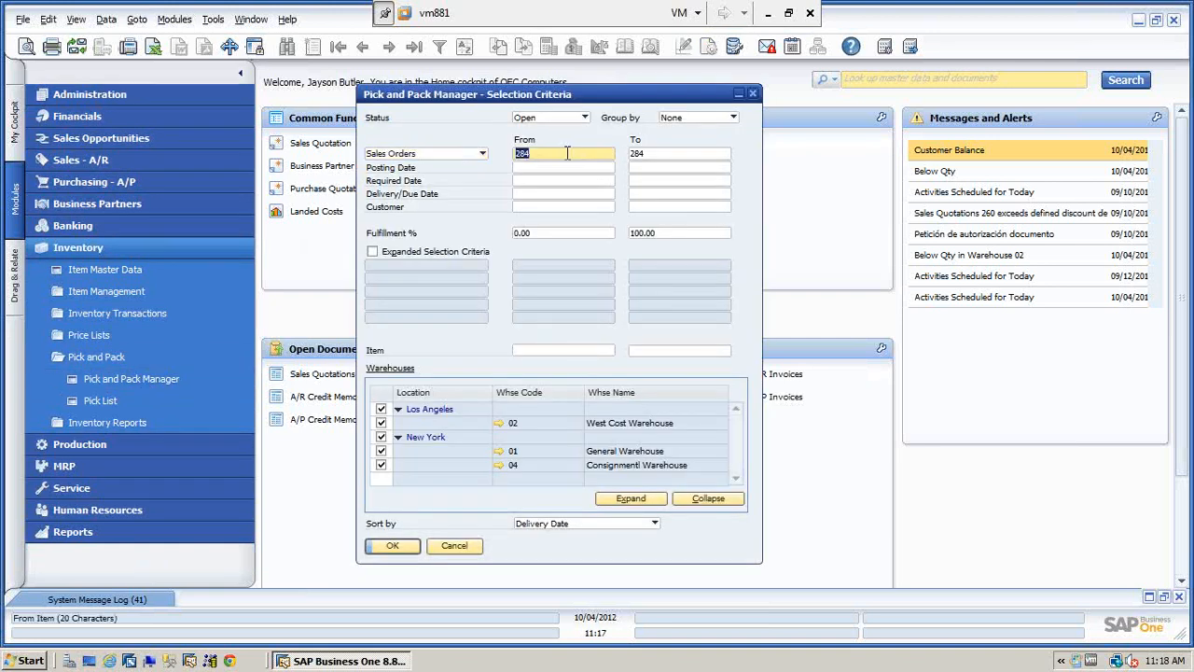
key("Delete")
left_click(660, 155)
key("Delete")
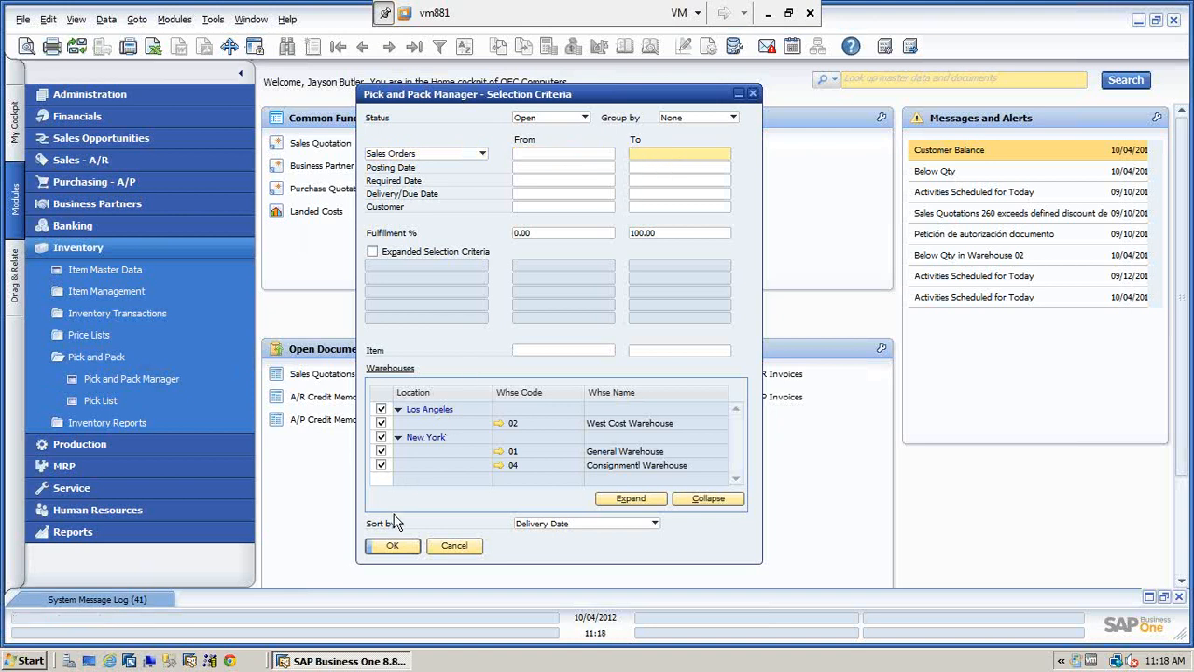
left_click(393, 545)
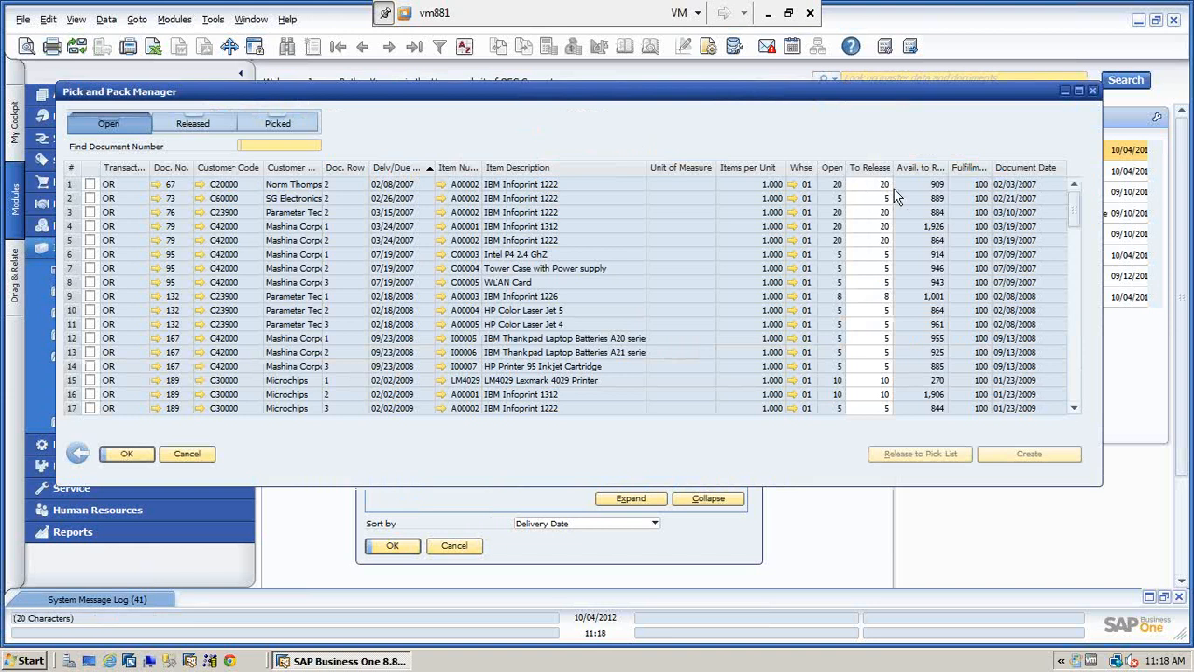
left_click_drag(1075, 207, 1090, 326)
scroll(1092, 359, "down", 4)
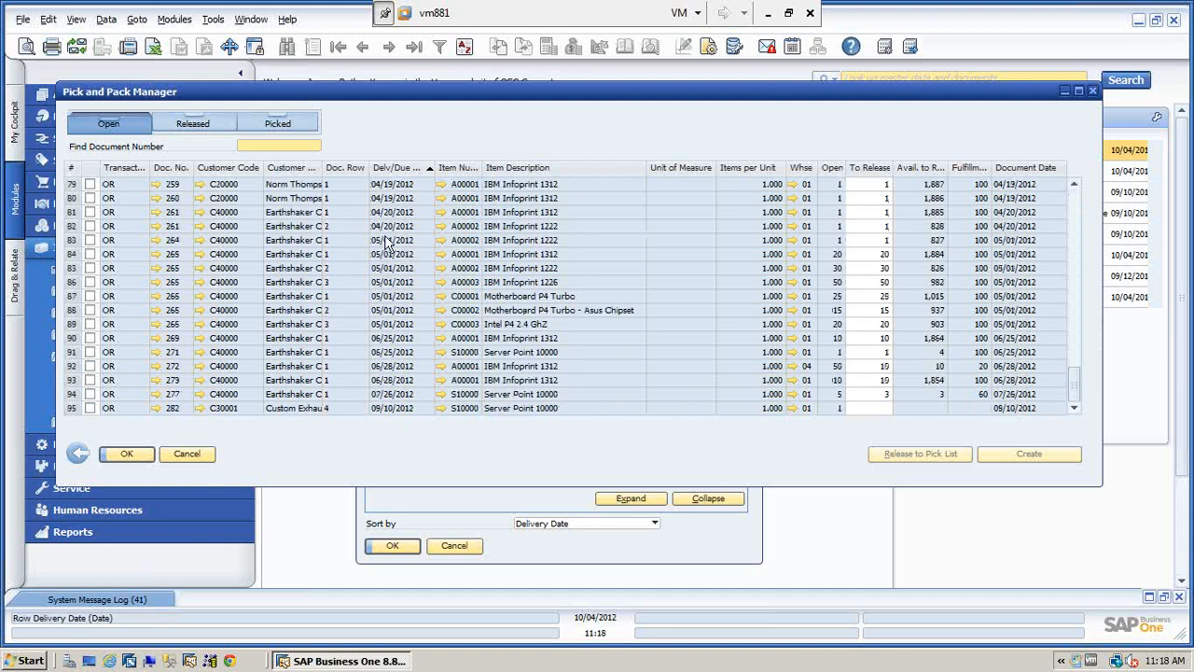
Step: Return to the selection criteria and list the open sales order lines with delivery date from 05/01/2012 to 05/01/2012
left_click(78, 454)
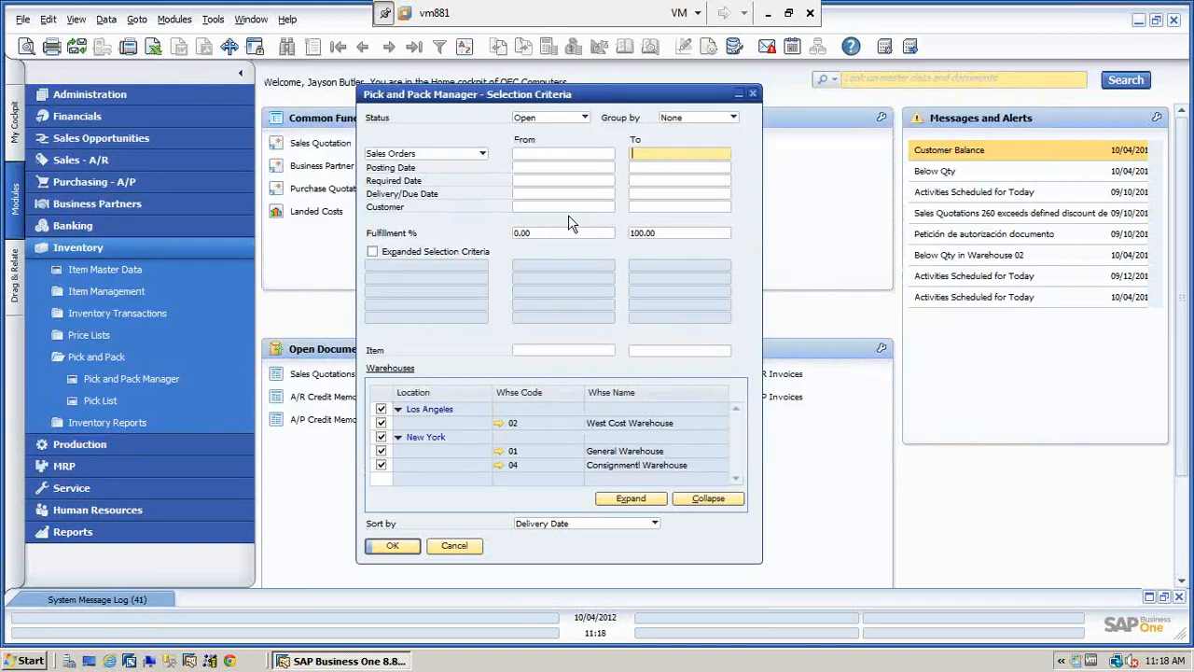
left_click(538, 194)
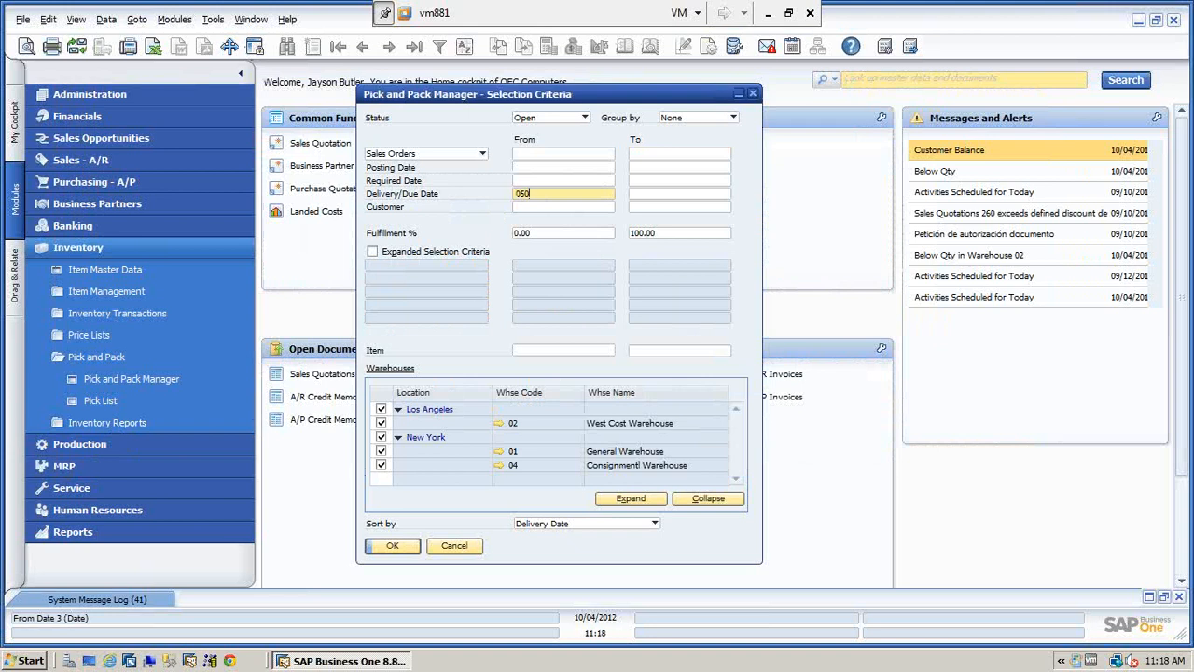
key("Tab")
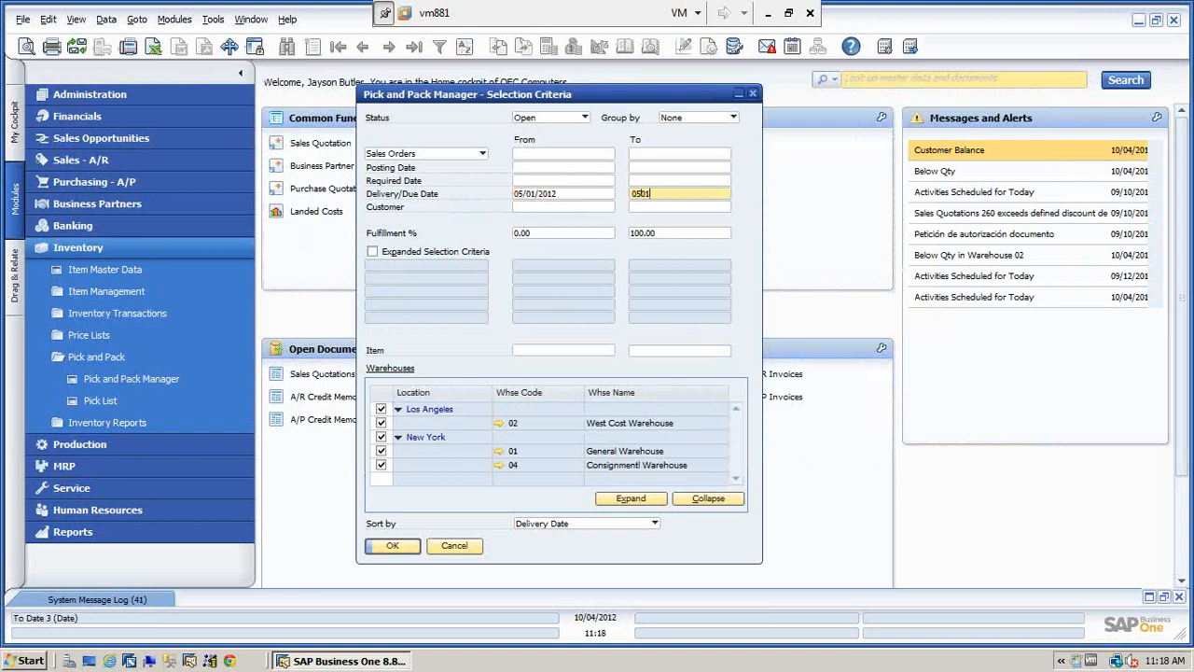
left_click(539, 206)
left_click(393, 547)
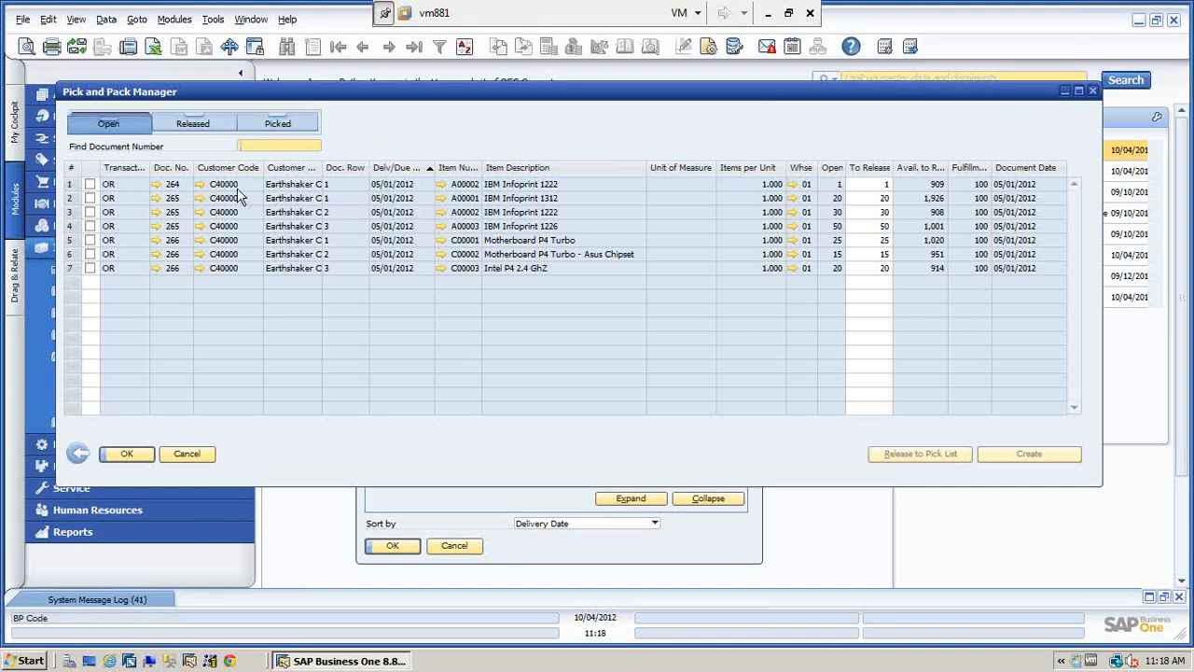
Step: Enable the expanded selection criteria, review the available fields without choosing one, and list the open lines again
left_click(78, 454)
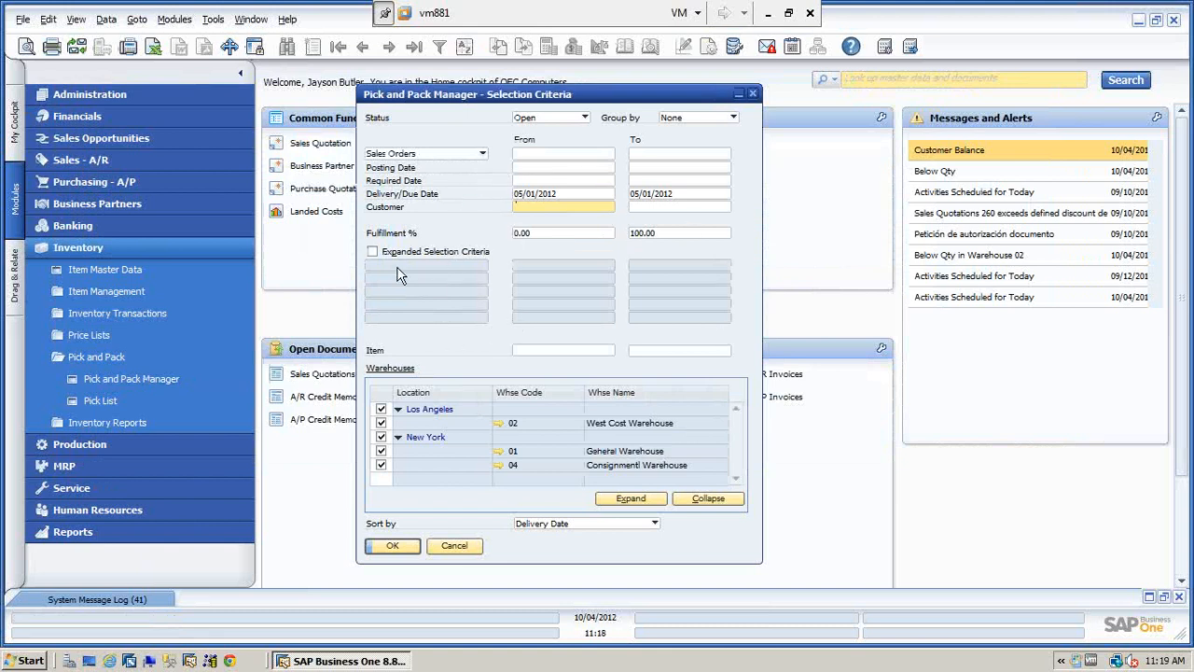
left_click(372, 252)
left_click(482, 265)
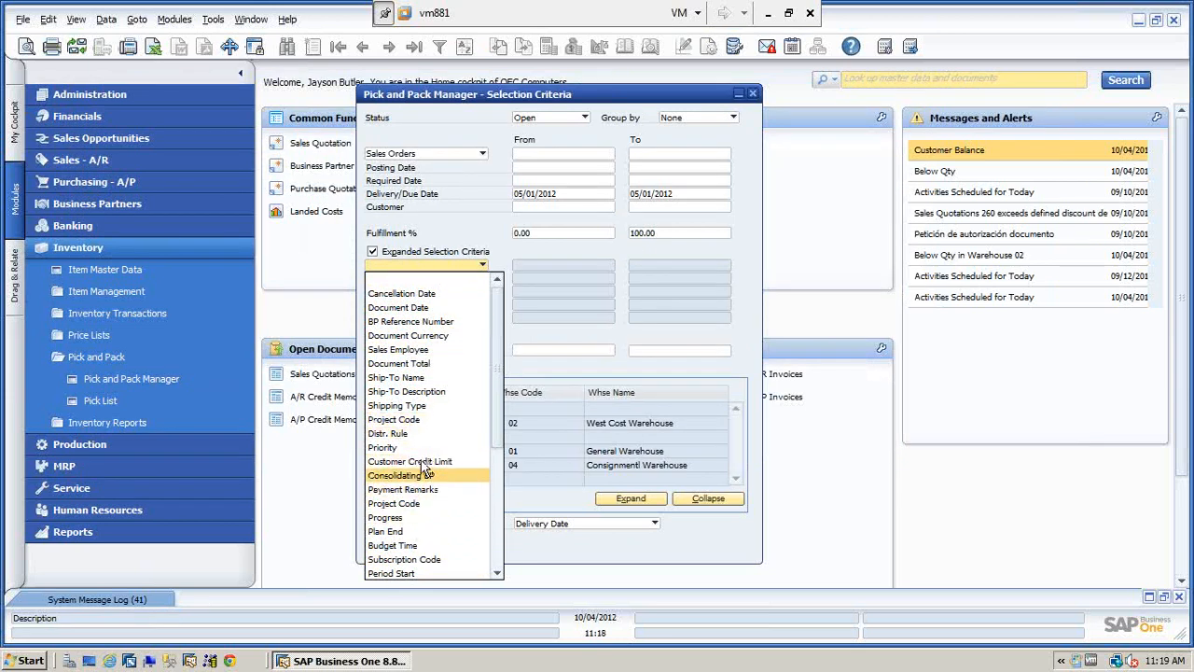
left_click(466, 238)
left_click(393, 549)
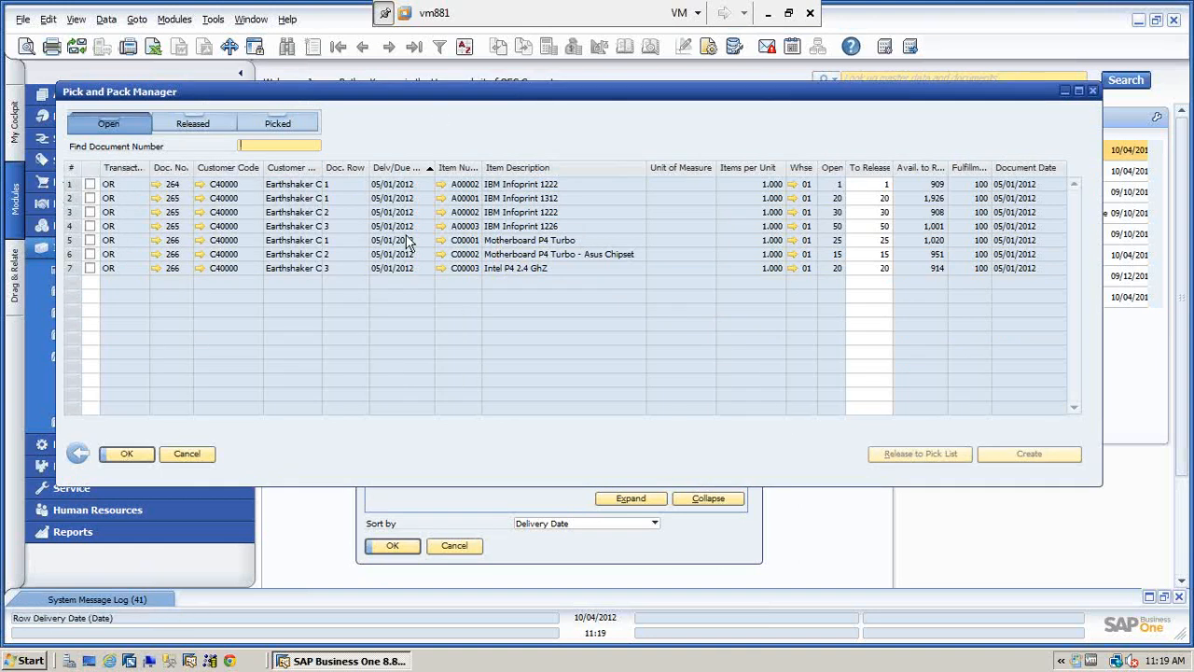
Step: Check the Released list in the Pick and Pack Manager and the last pick list's details, closing both
left_click(195, 123)
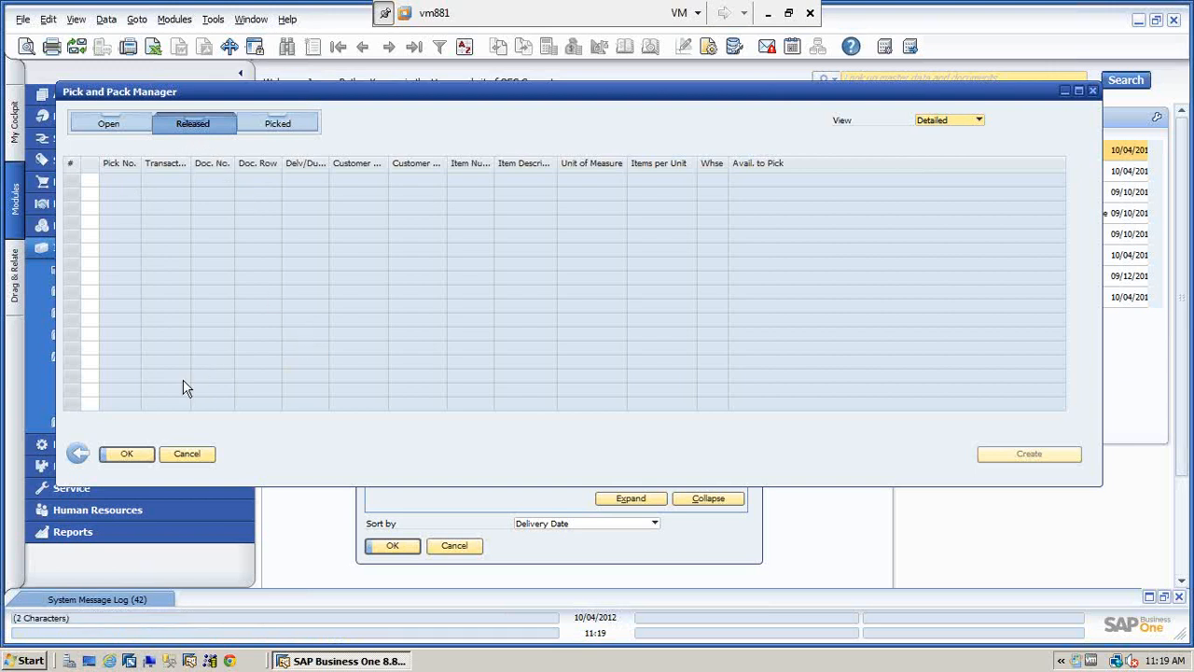
left_click(188, 454)
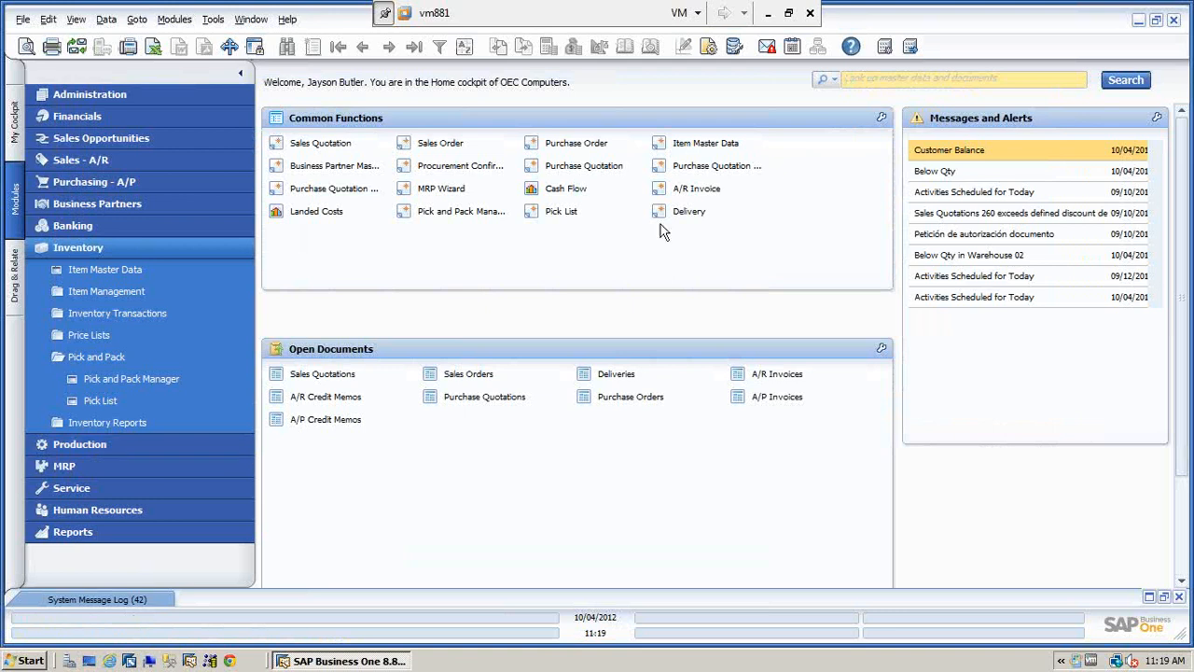
left_click(560, 212)
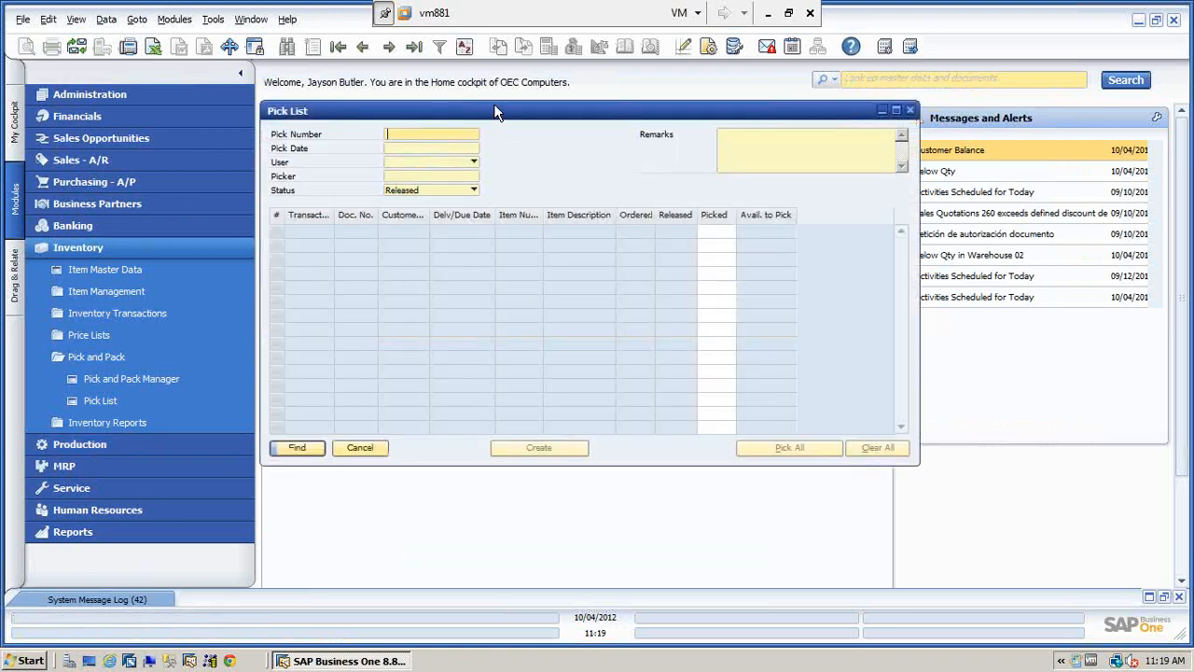
left_click(414, 47)
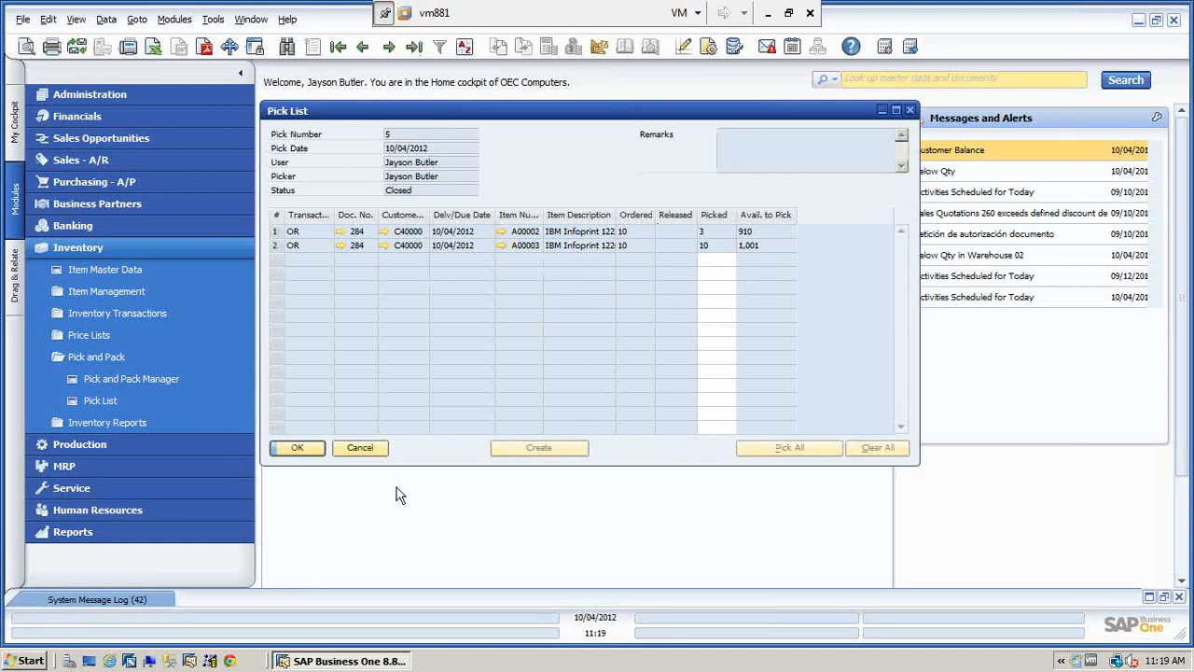
left_click(371, 451)
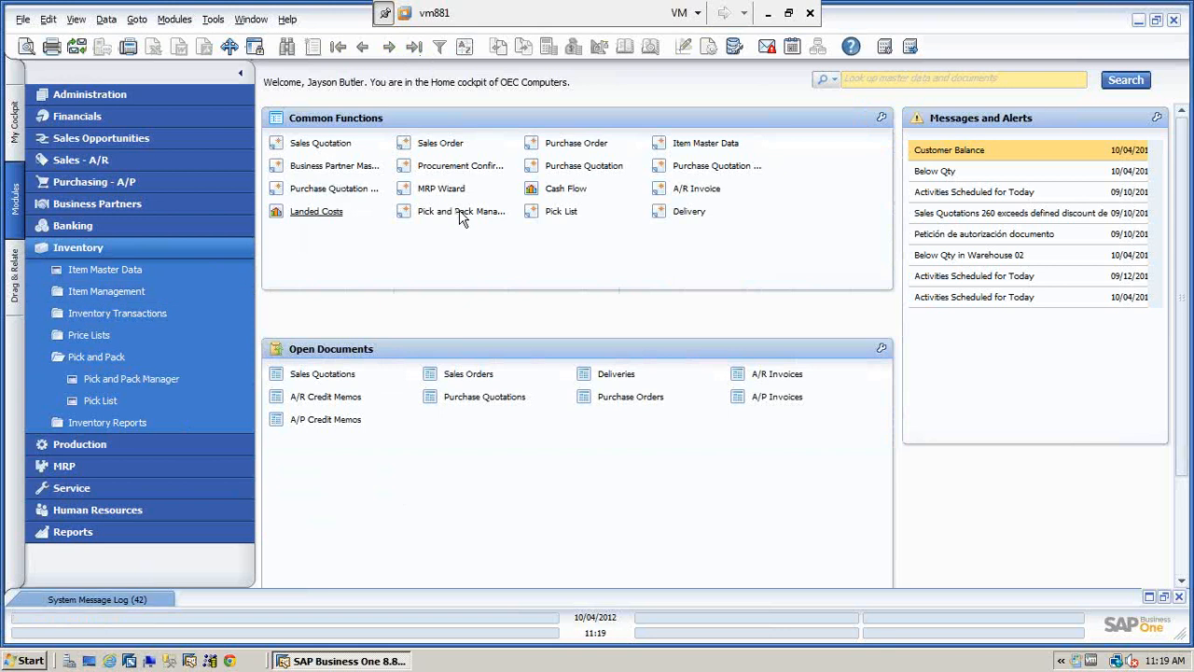
Step: List the open lines with the same criteria and try to release the first IBM Infoprint 1222 line to a pick list dated 10/04/2012
left_click(462, 218)
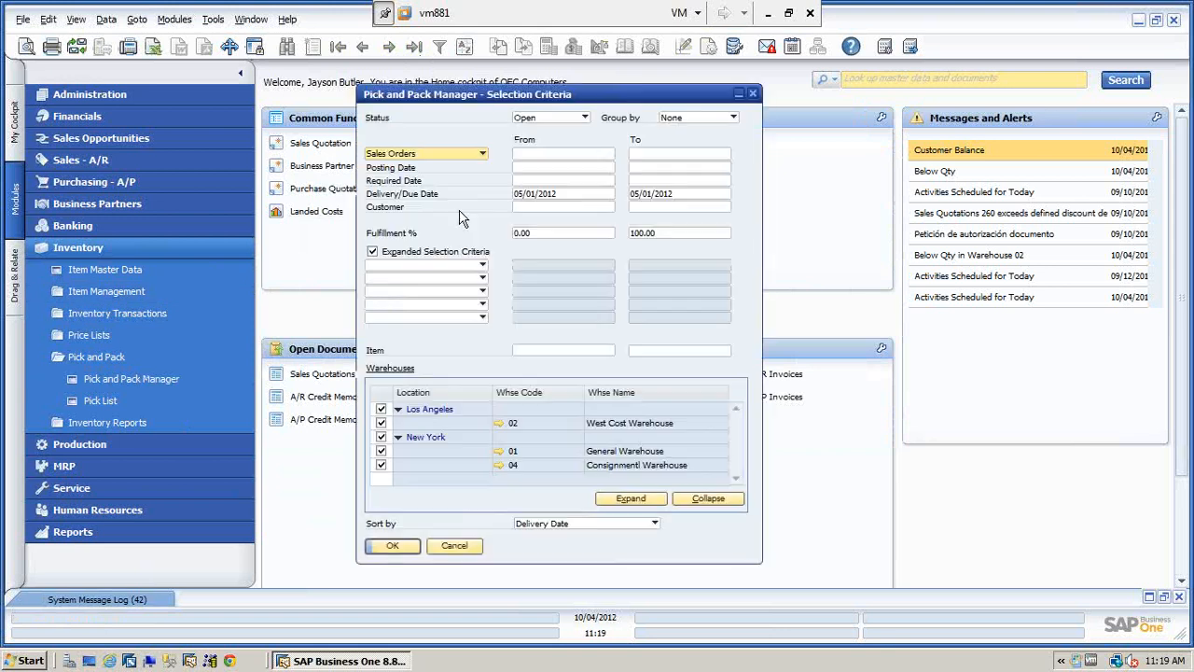
left_click(391, 549)
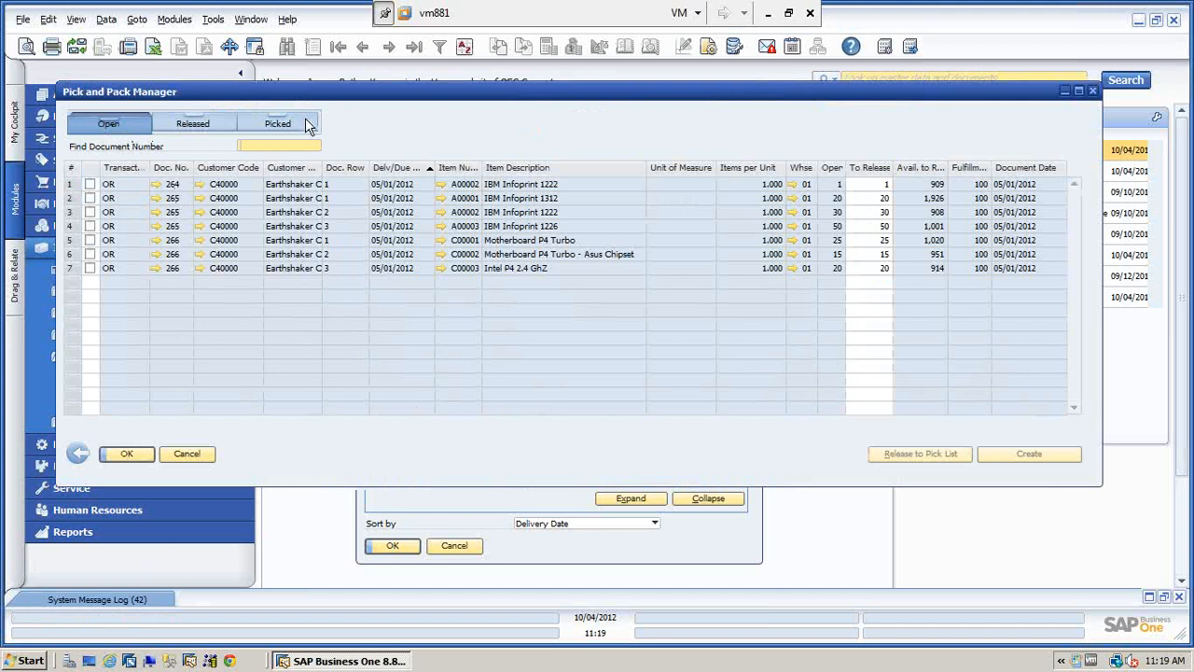
left_click(90, 184)
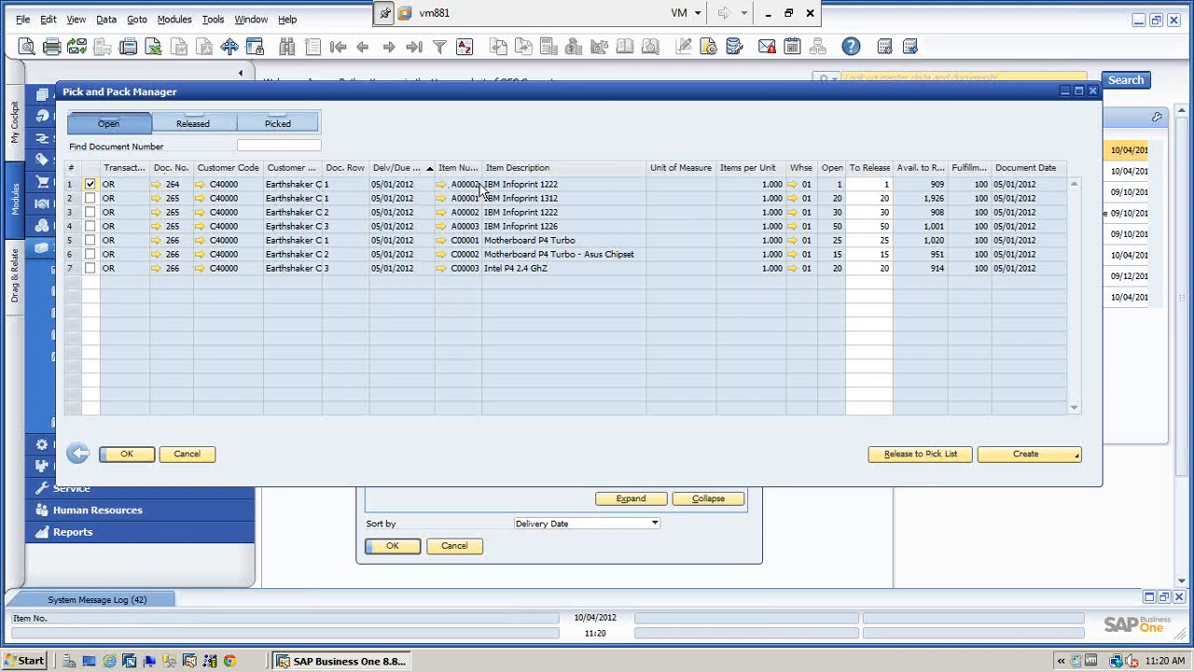
left_click(930, 454)
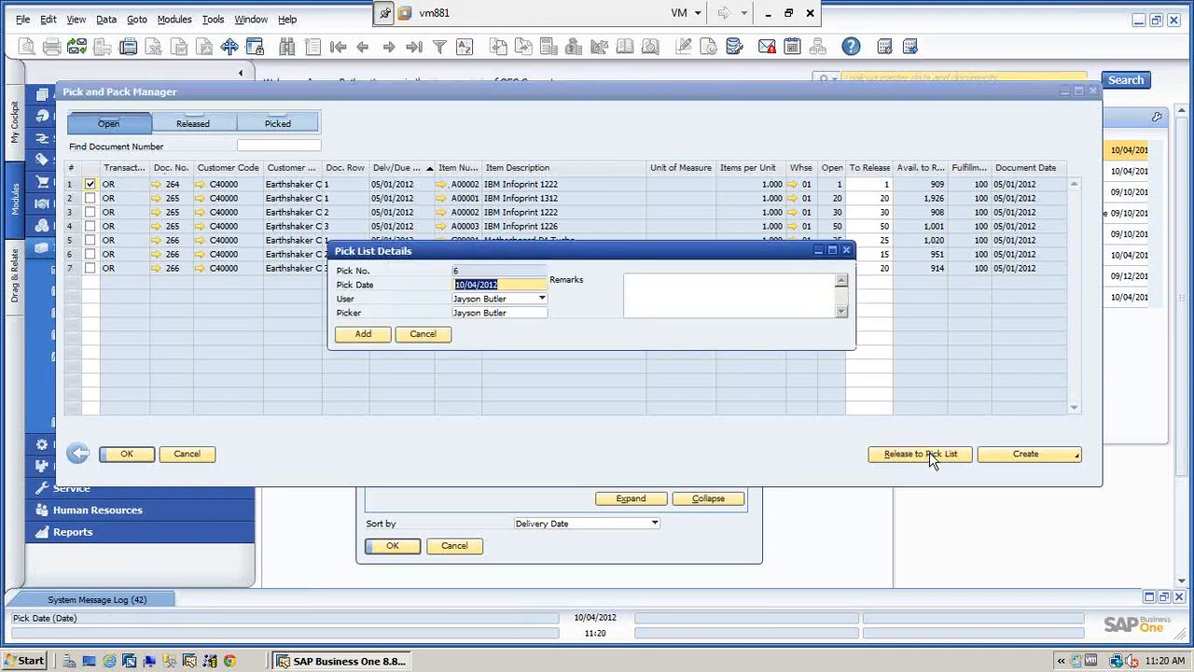
left_click(371, 335)
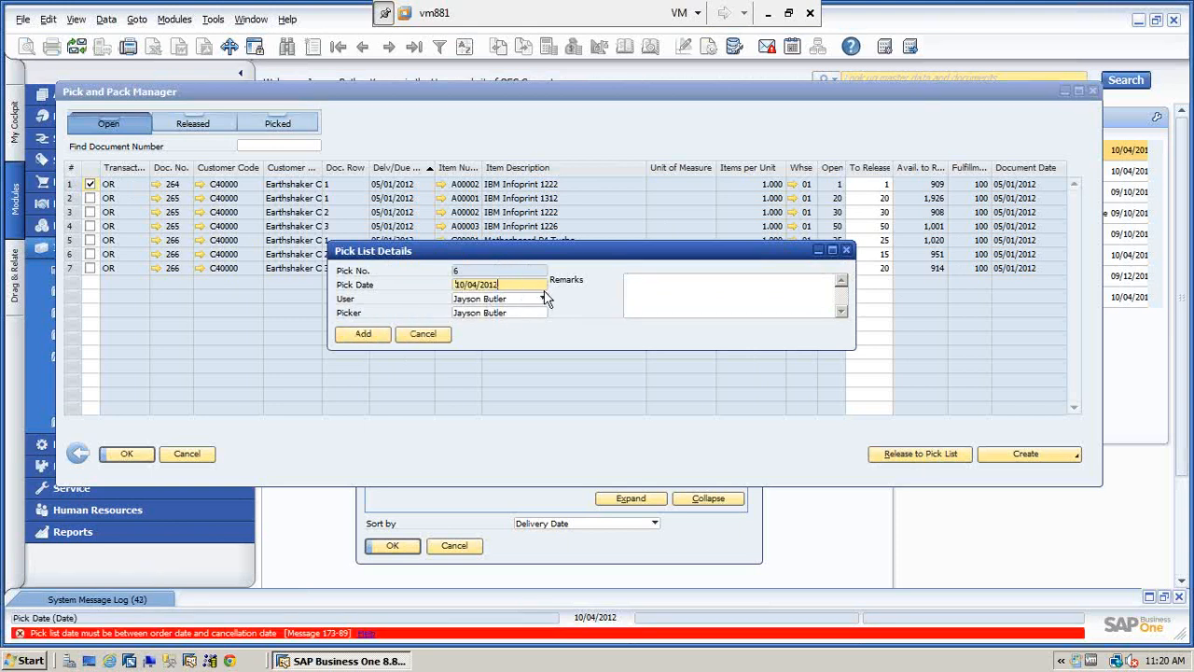
Step: Add the pick list with pick date 05/01/2012, check the Released list, and close the Pick and Pack Manager
double_click(526, 285)
type("0501")
key("Tab")
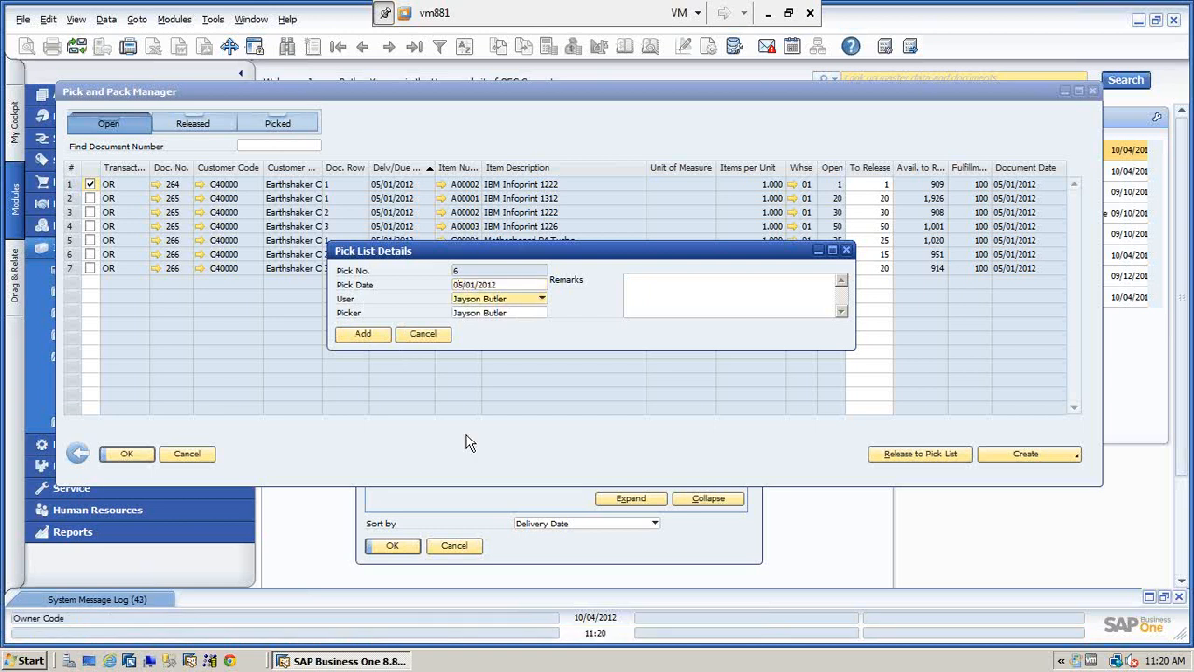
left_click(365, 336)
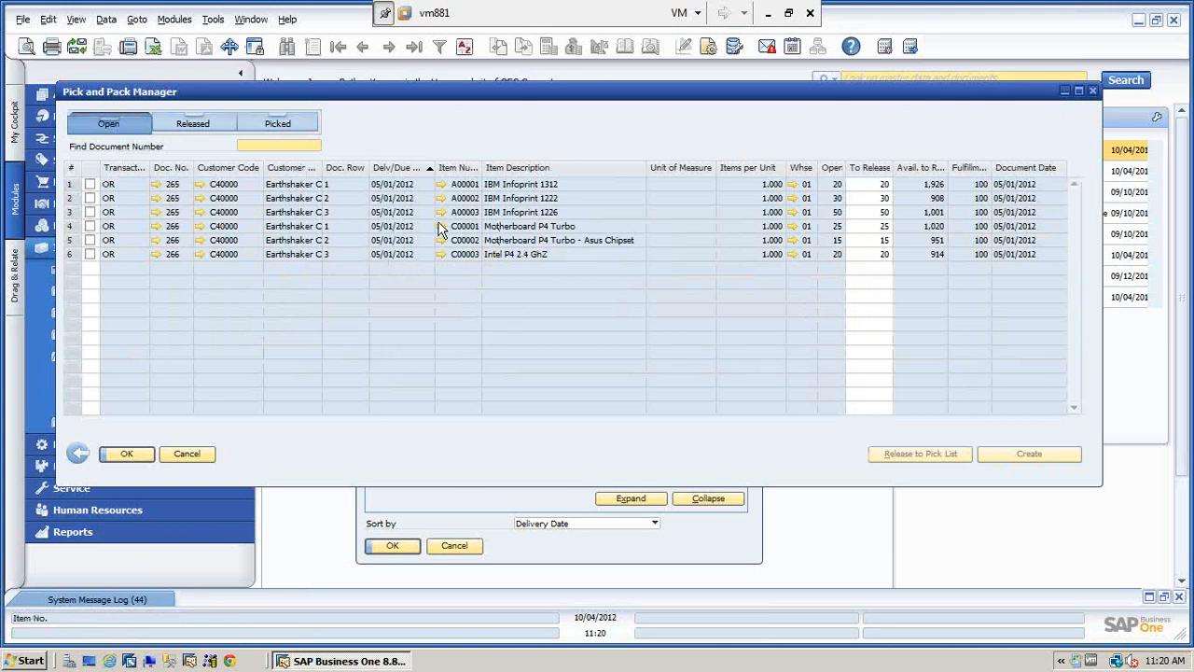
left_click(212, 123)
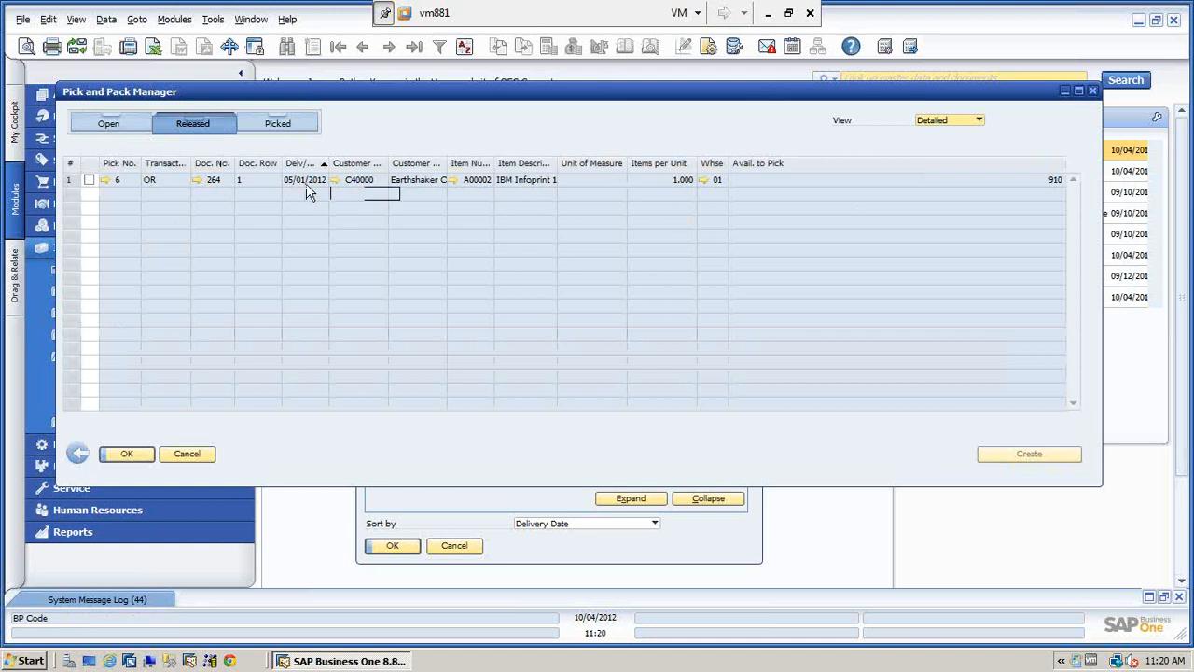
left_click(188, 454)
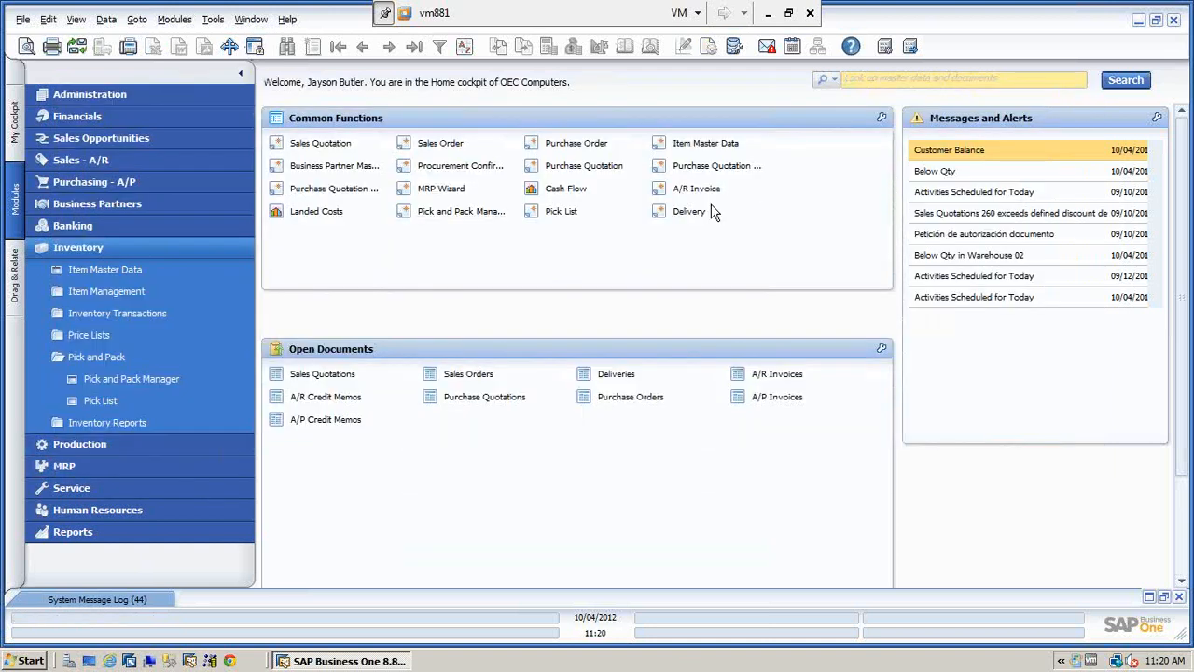
Step: Pick the full released quantity in the last pick list, save the update, and close it
left_click(562, 215)
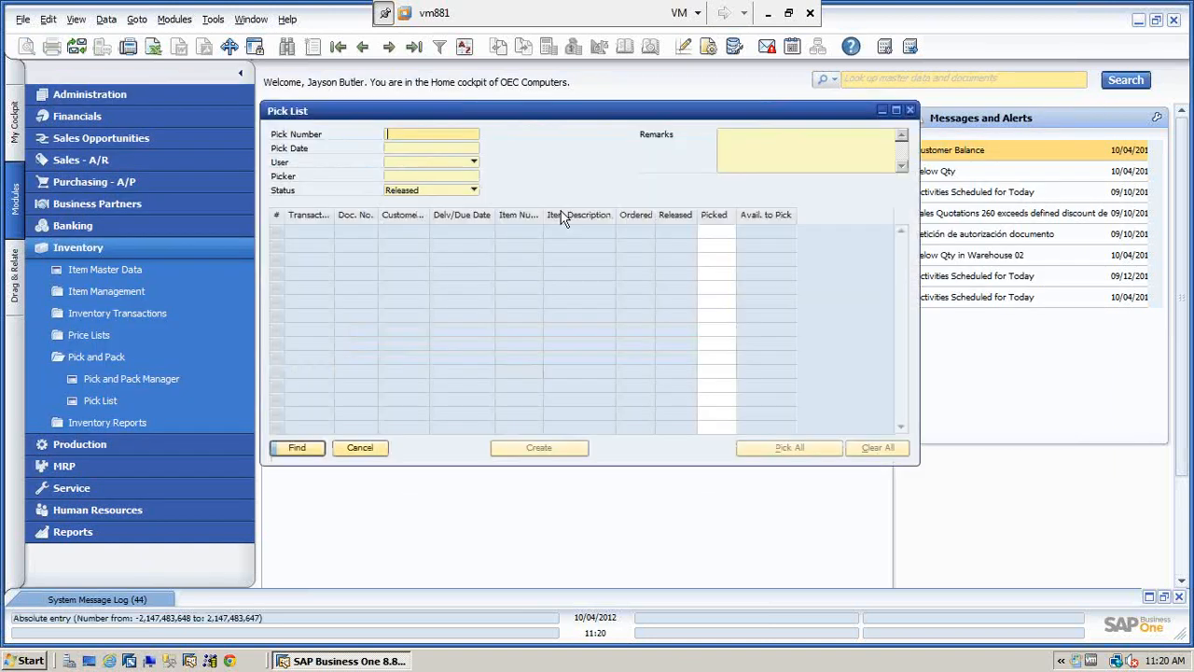
left_click(414, 49)
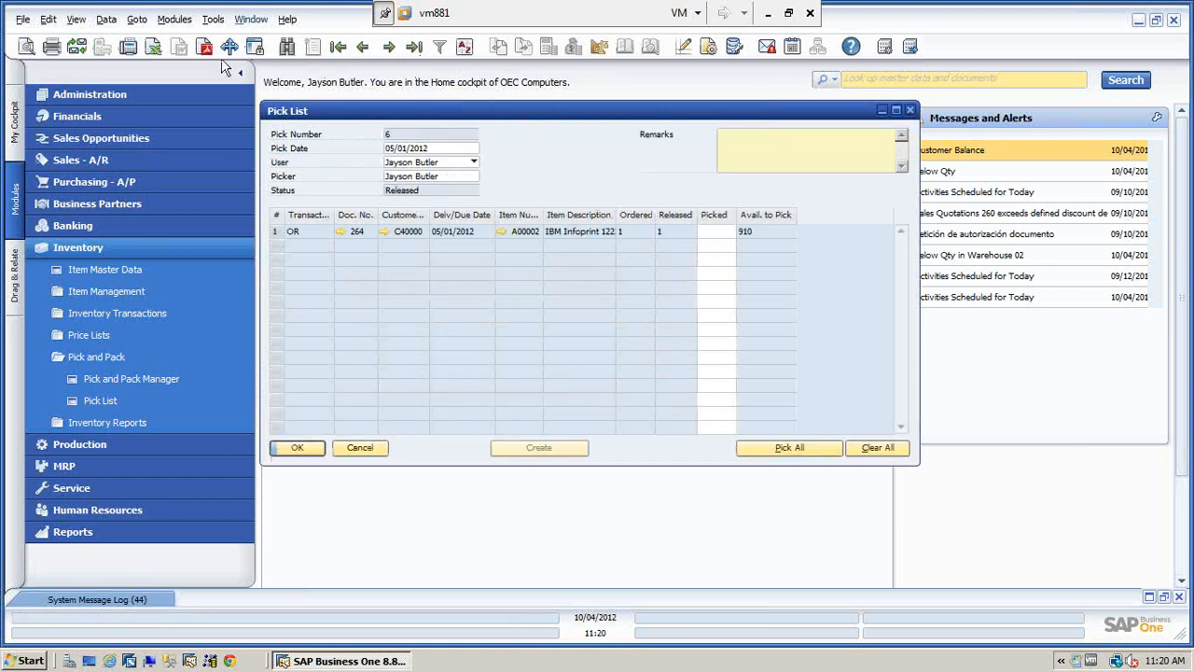
left_click(716, 232)
left_click(791, 448)
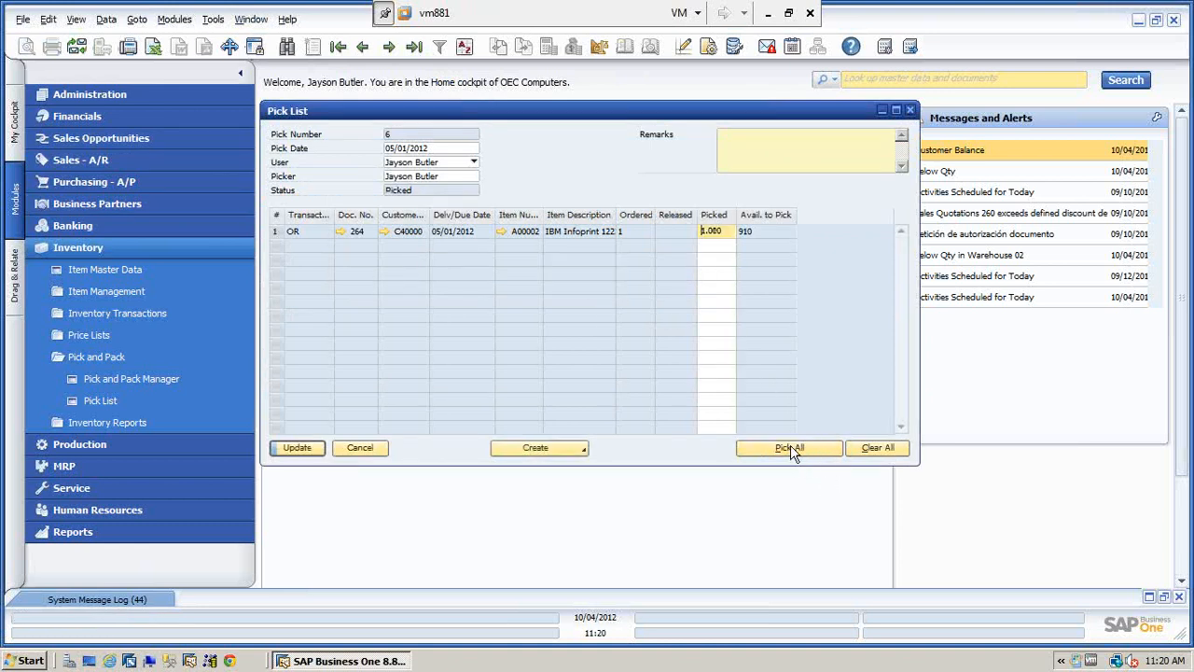
left_click(291, 450)
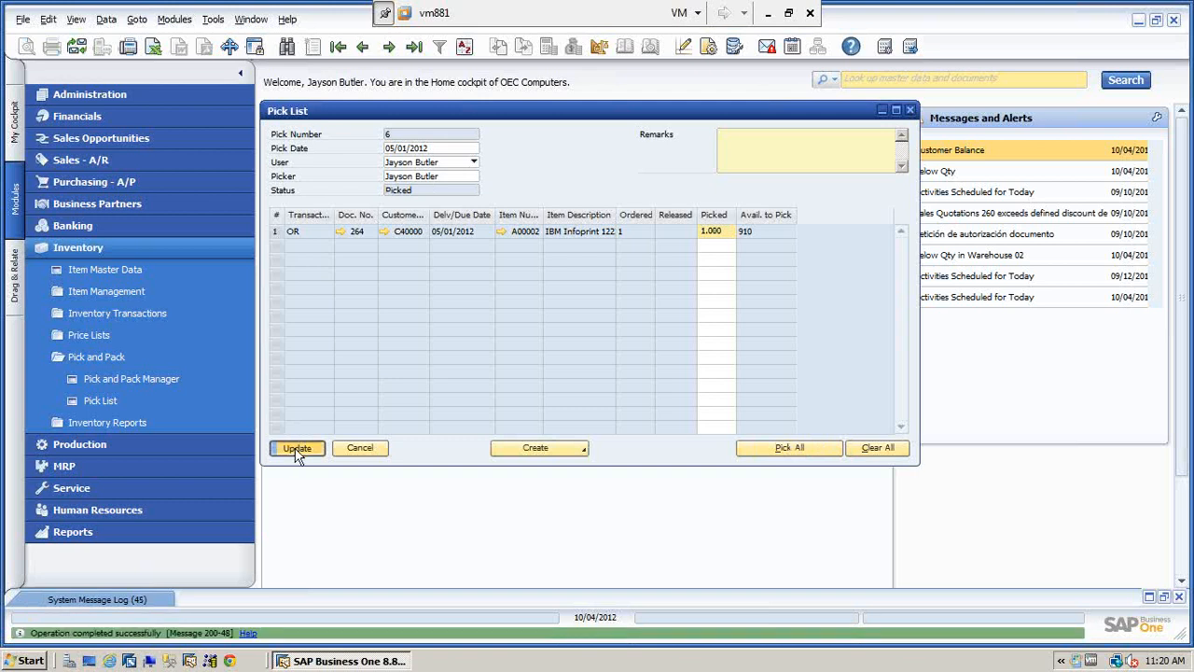
left_click(371, 449)
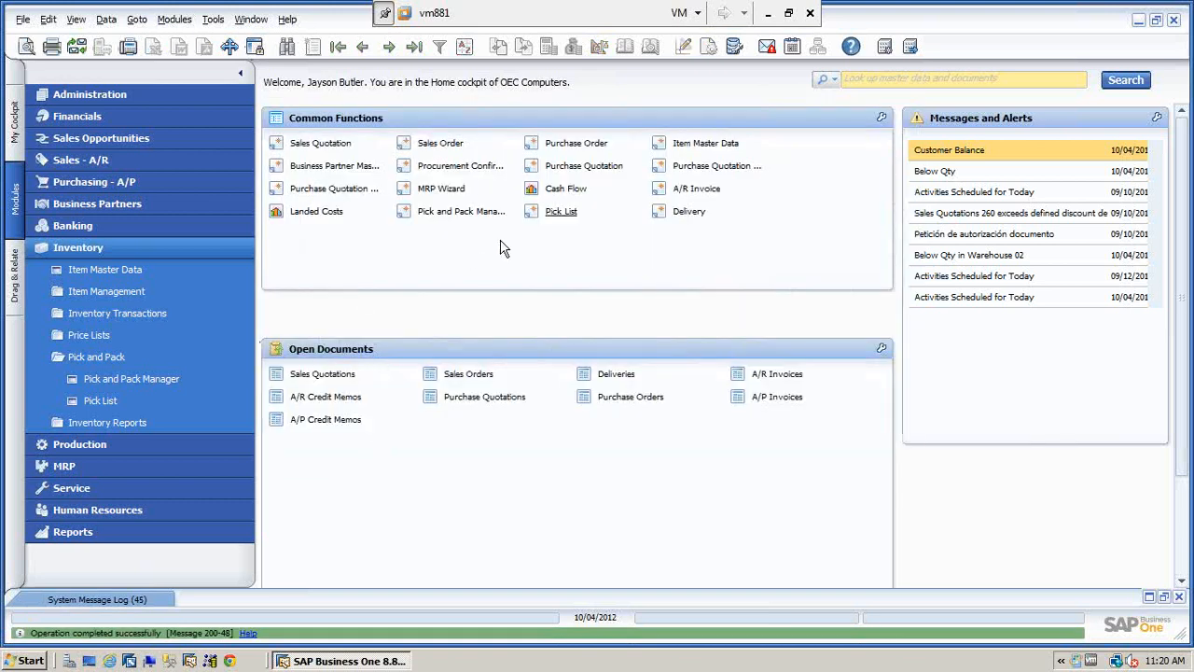
Step: Reopen the Pick and Pack Manager with the same criteria and check the picked lines
left_click(466, 213)
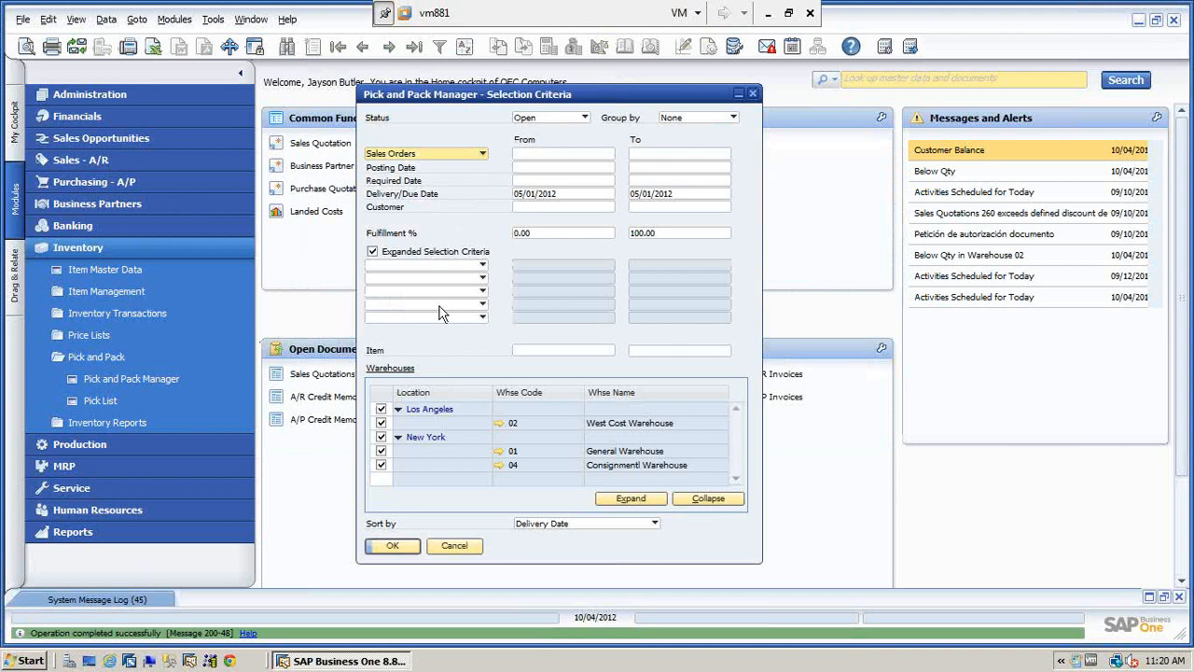
left_click(395, 546)
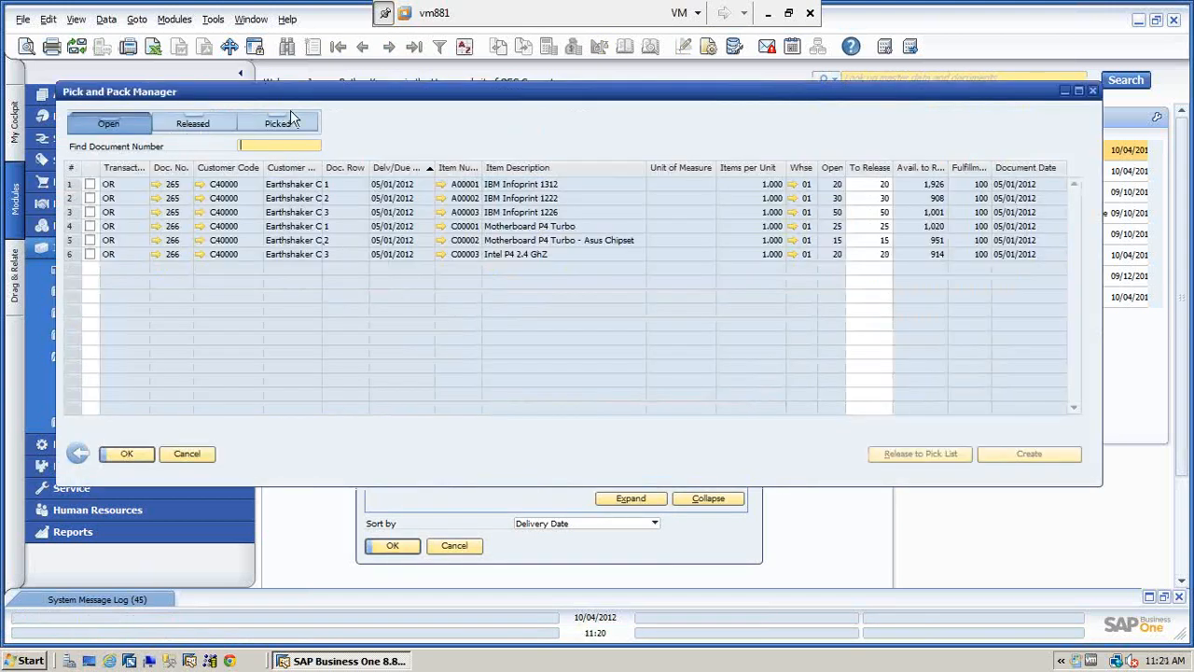
left_click(318, 122)
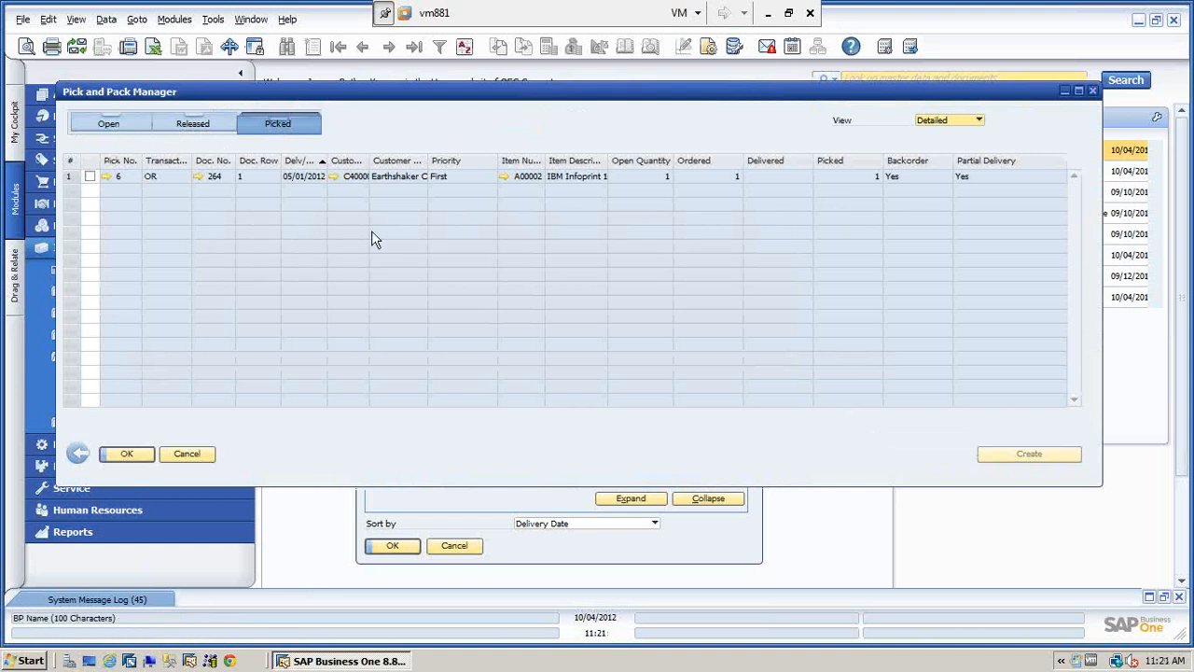
Step: Create and add a manual A/R invoice from the picked IBM Infoprint 1222 line, and close the Pick and Pack Manager
left_click(93, 176)
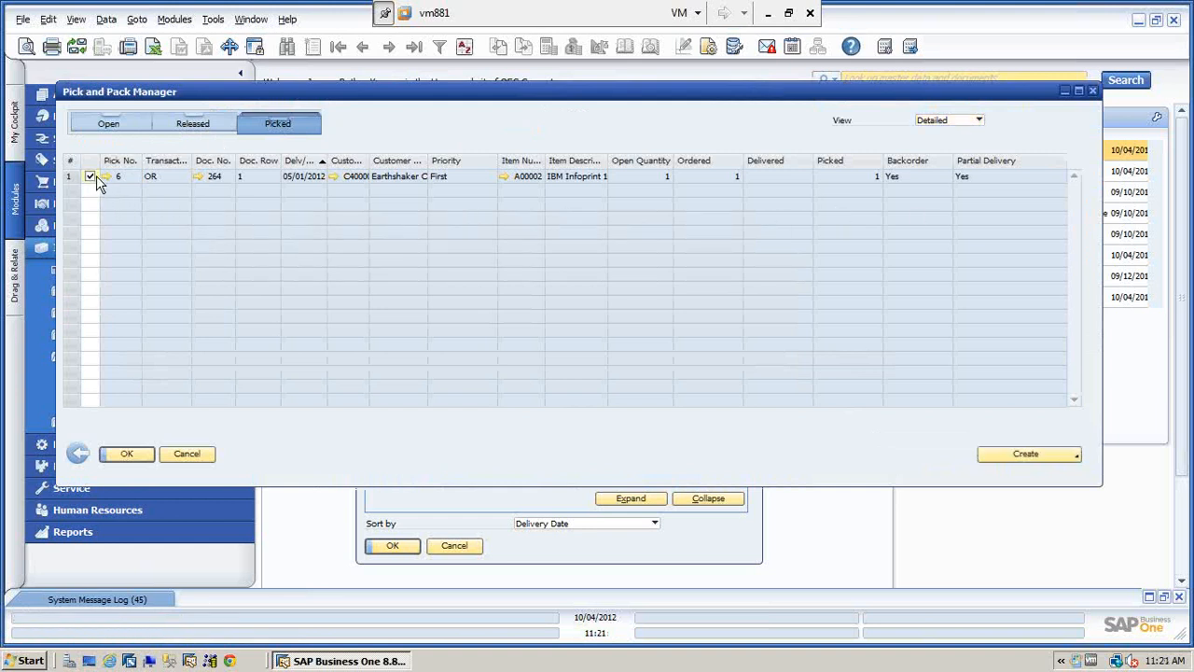
left_click(1034, 458)
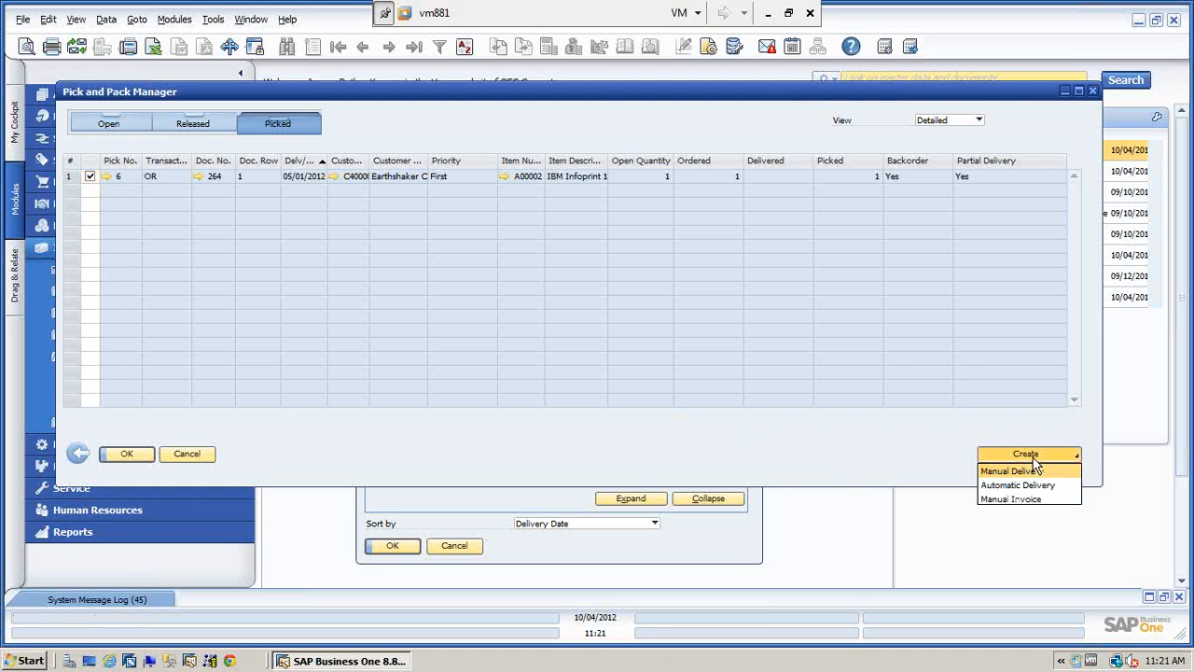
left_click(1010, 501)
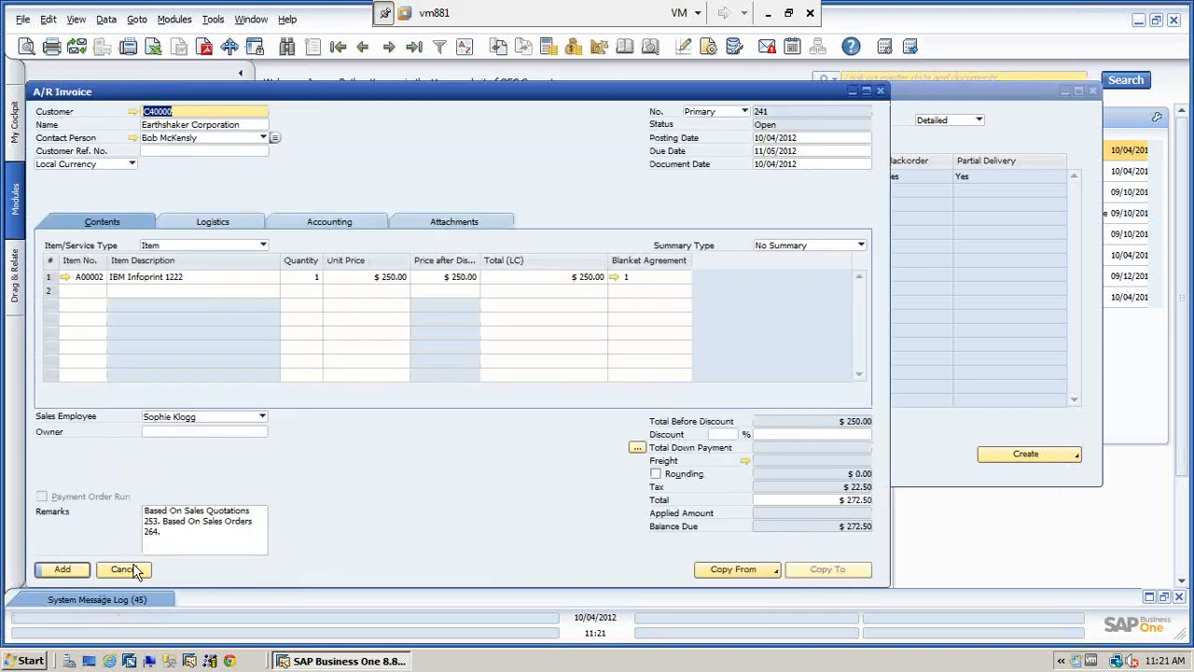
left_click(66, 568)
left_click(438, 331)
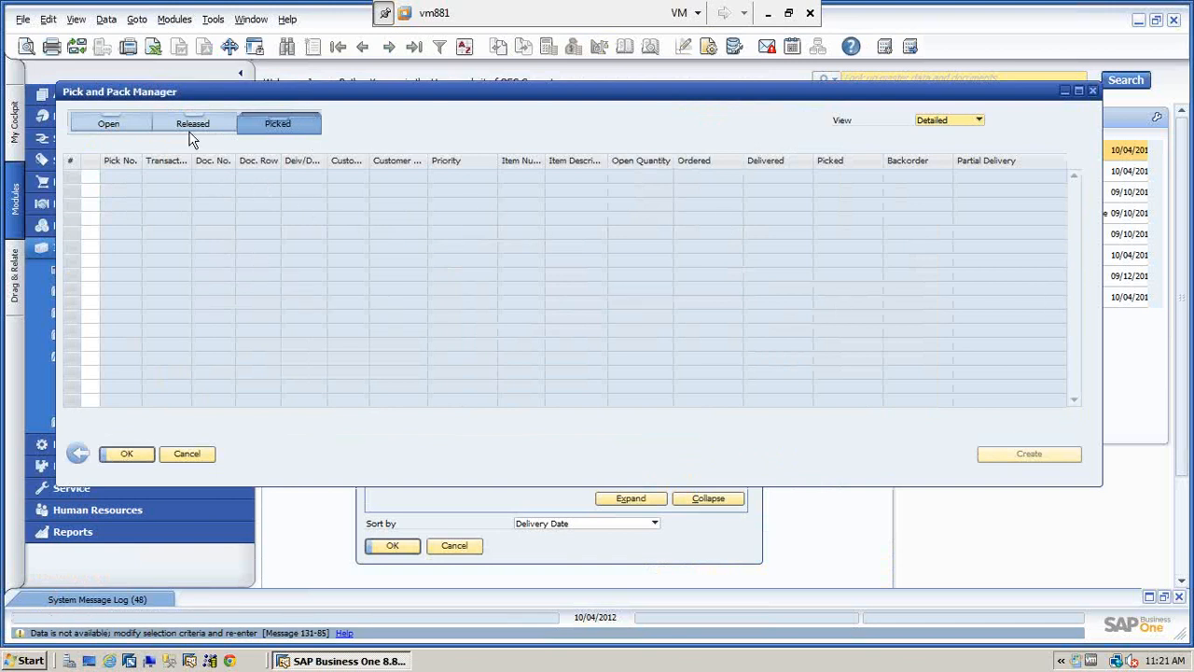
left_click(178, 457)
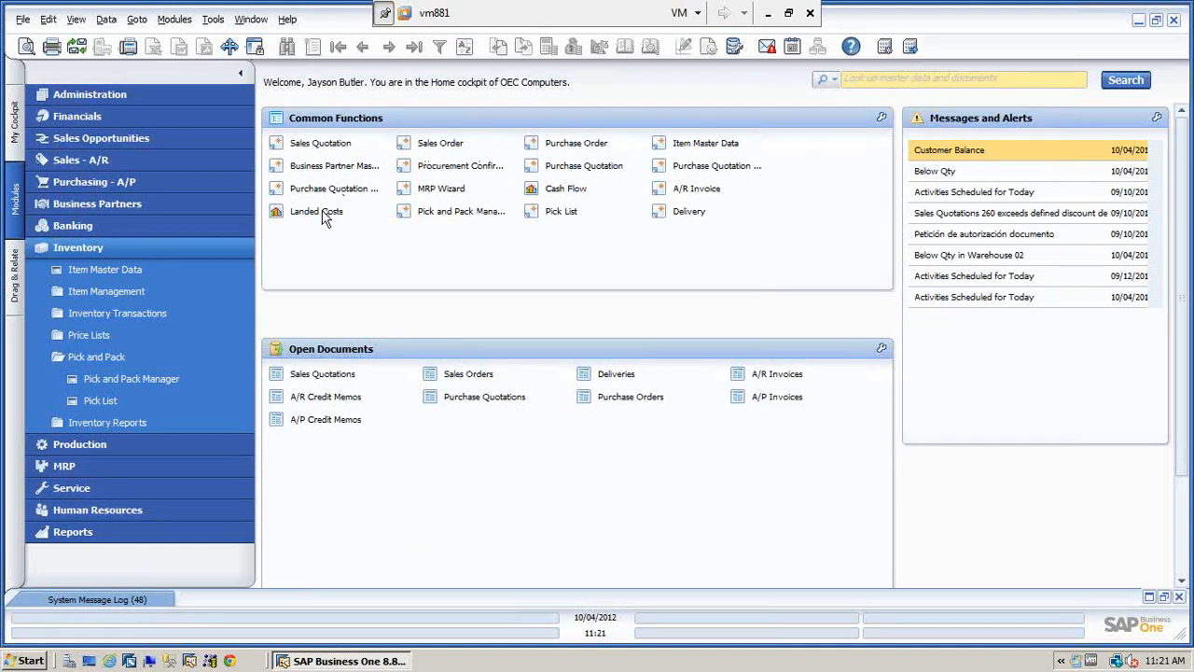
Step: Browse to the latest delivery for Earthshaker Corporation, check the pick IDs on its lines, and close it
left_click(685, 212)
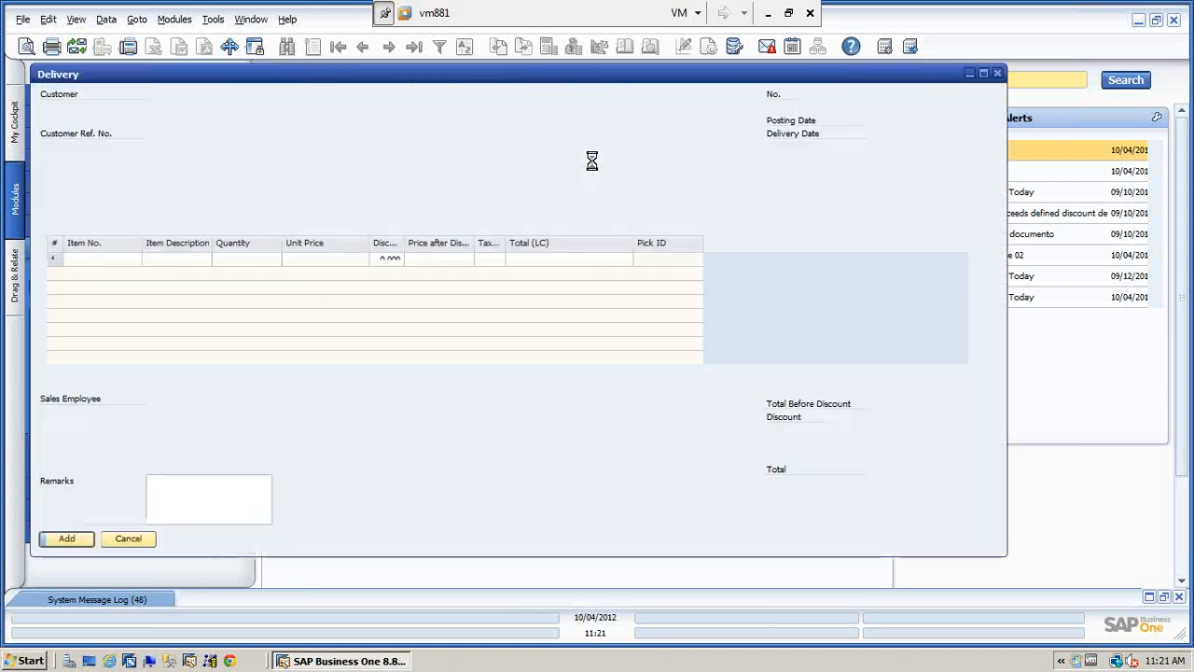
left_click(390, 46)
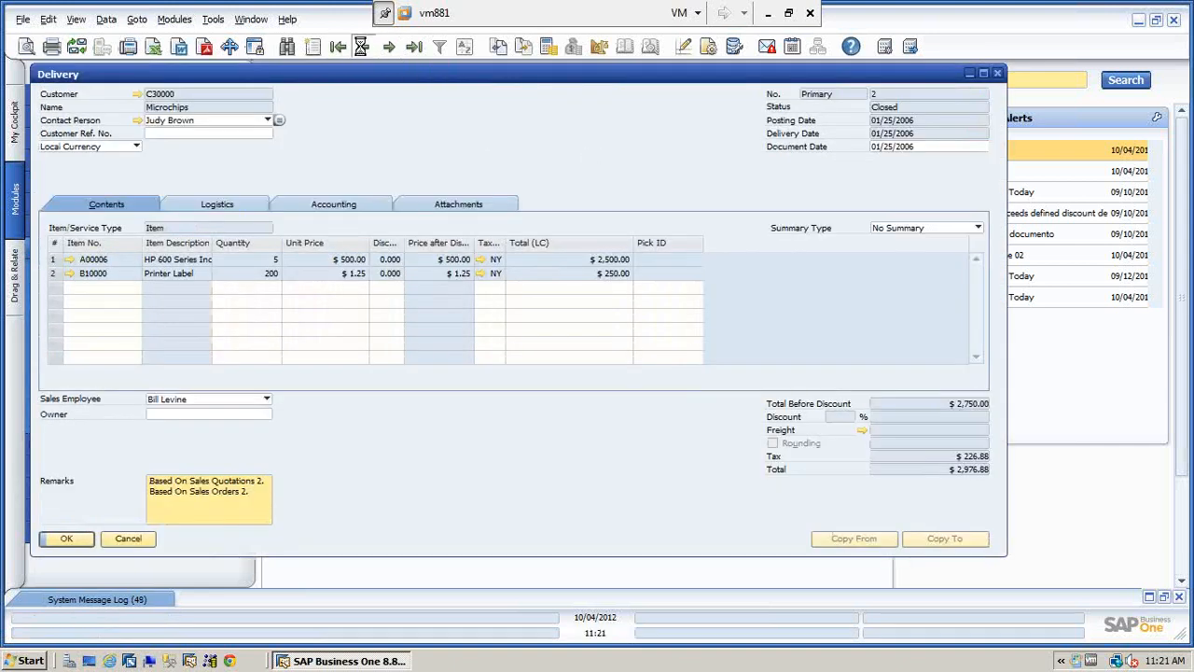
left_click(363, 46)
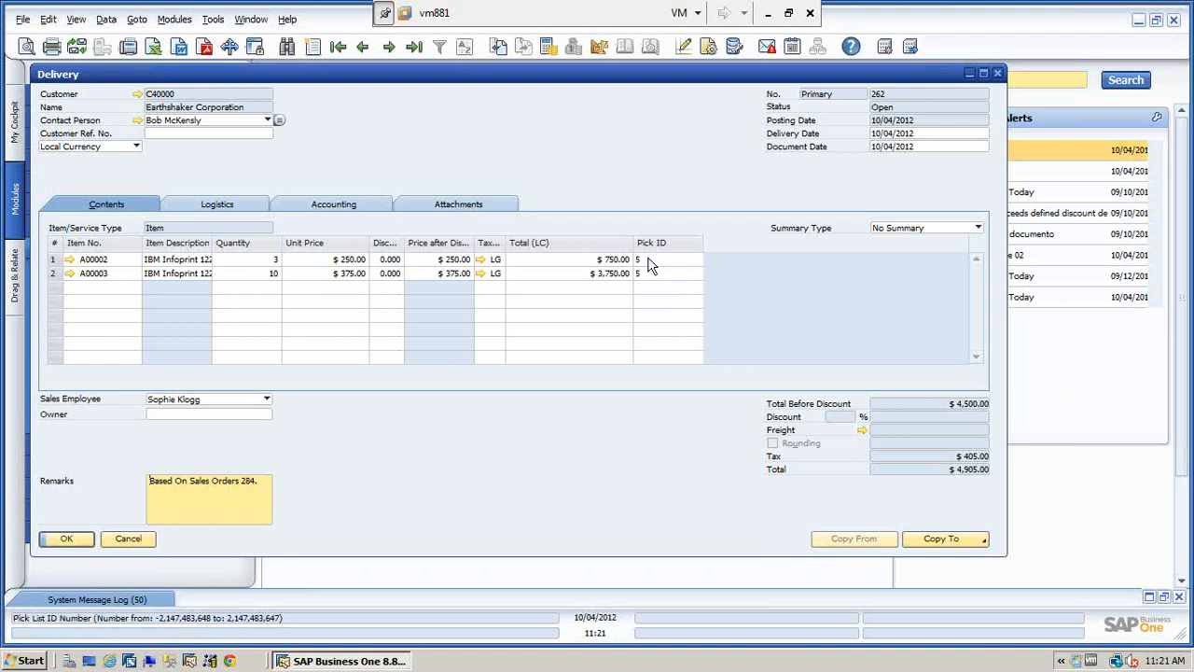
left_click(128, 540)
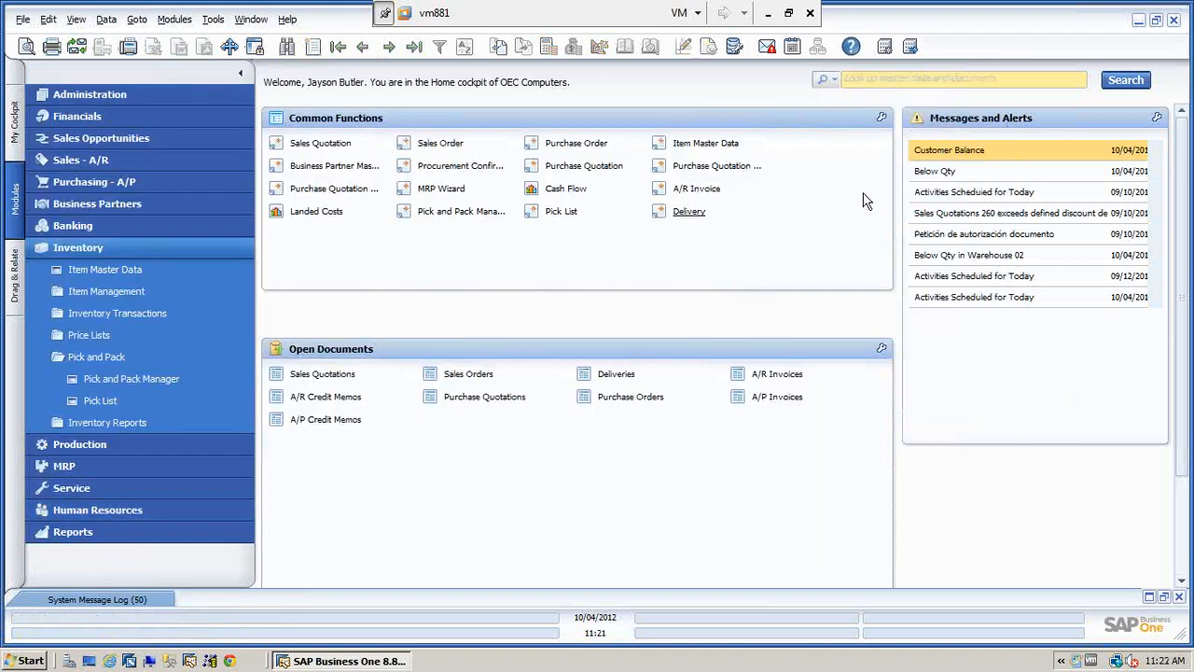
Step: Find pick list number 5, review it, and close the pick list
left_click(565, 213)
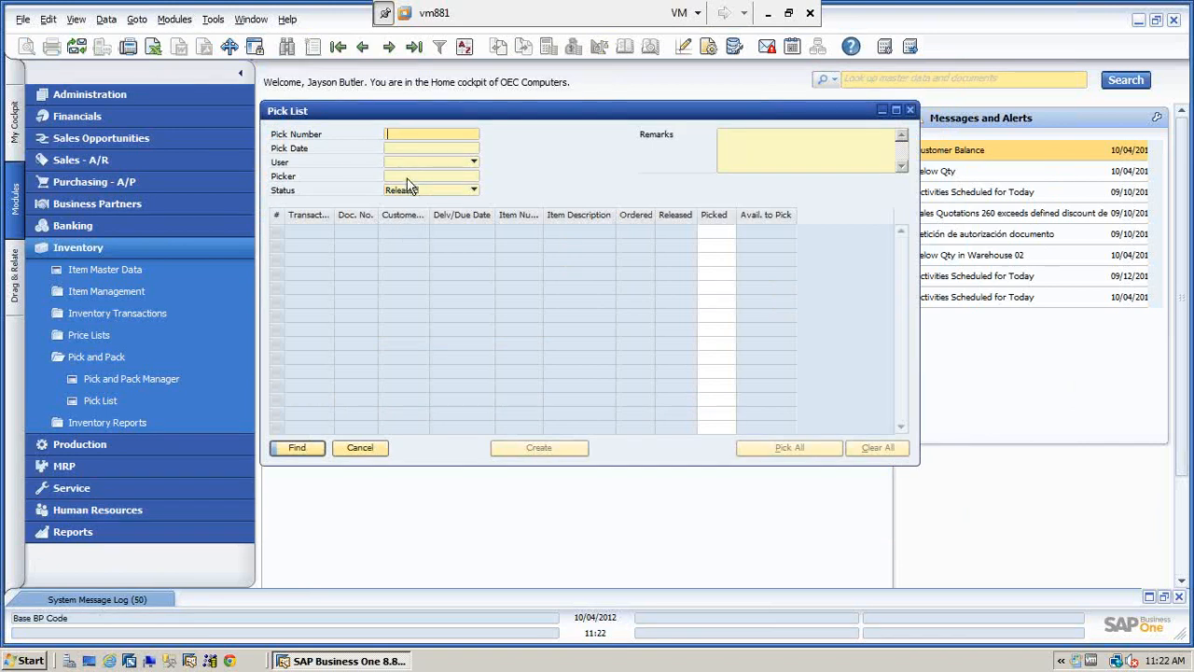
type("5")
left_click(297, 448)
left_click(378, 450)
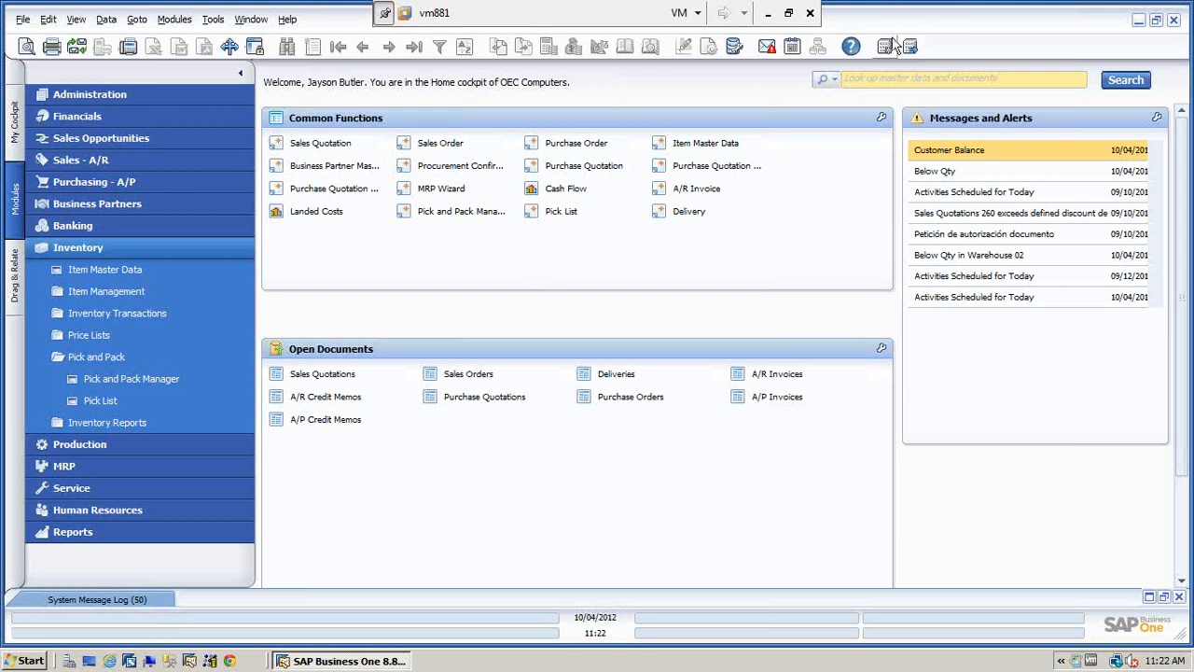
left_click(789, 16)
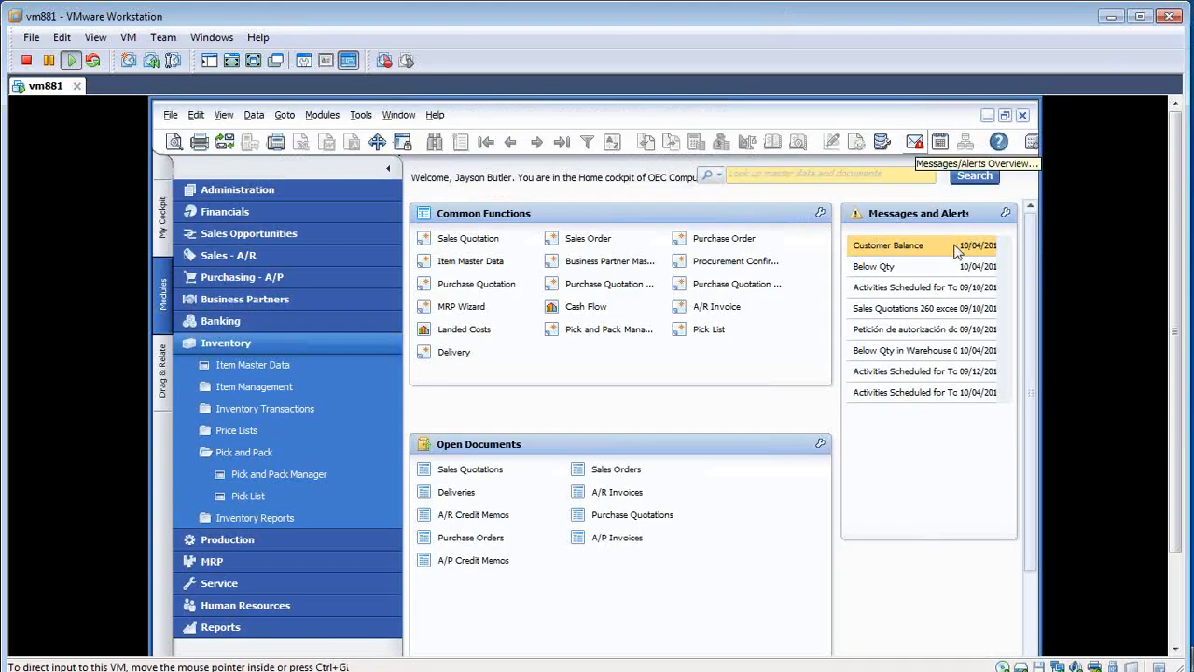